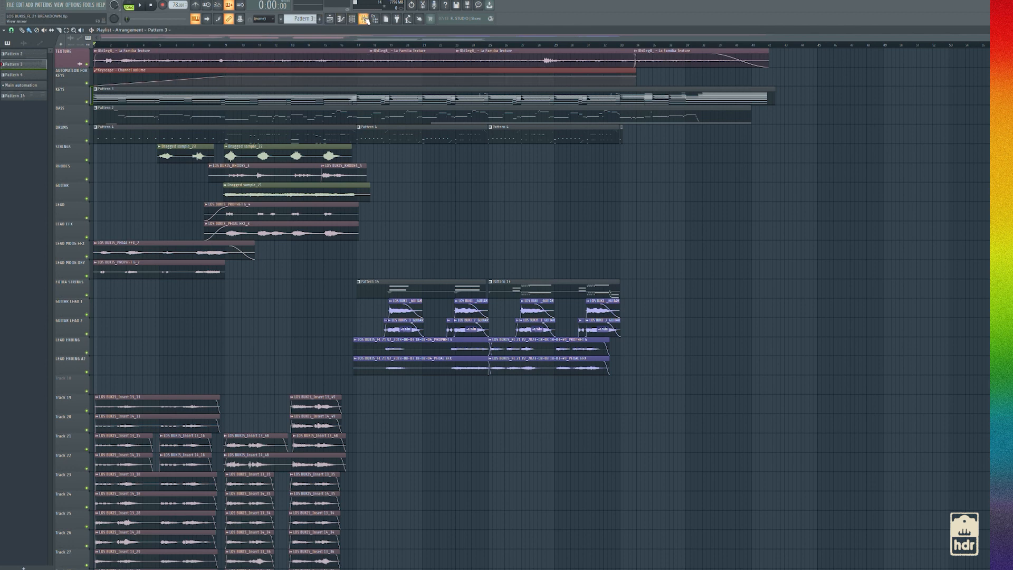
Play back the full arrangement from the start and stop it
key("space")
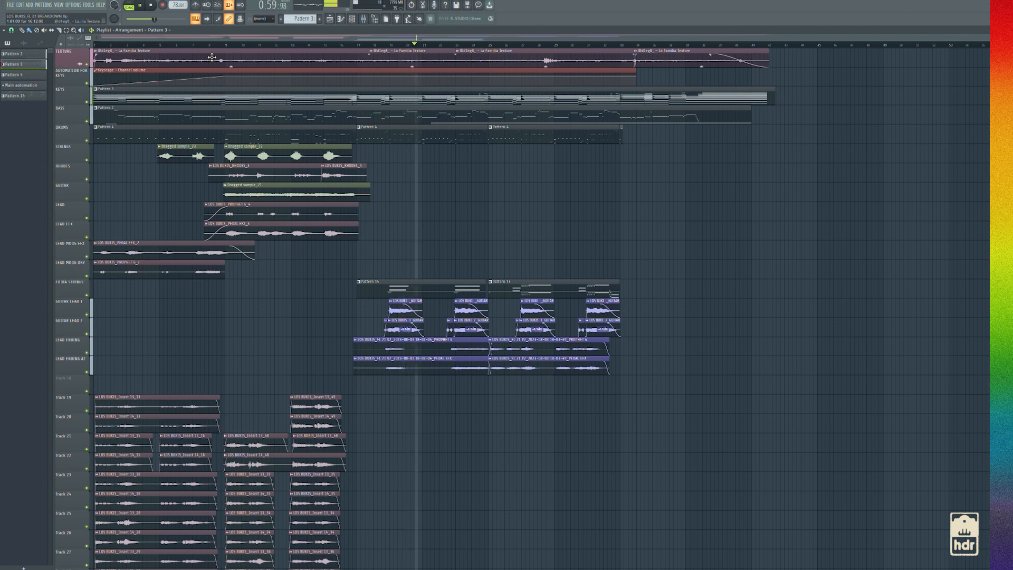
key("space")
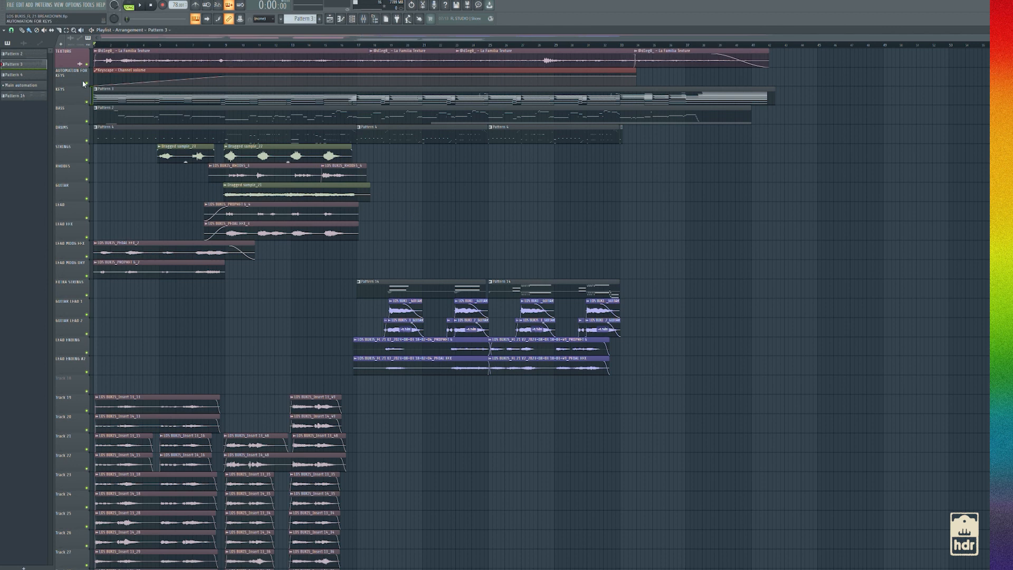
Solo the KEYS track with its automation and open the uaudio_ravel instrument
right_click(86, 102)
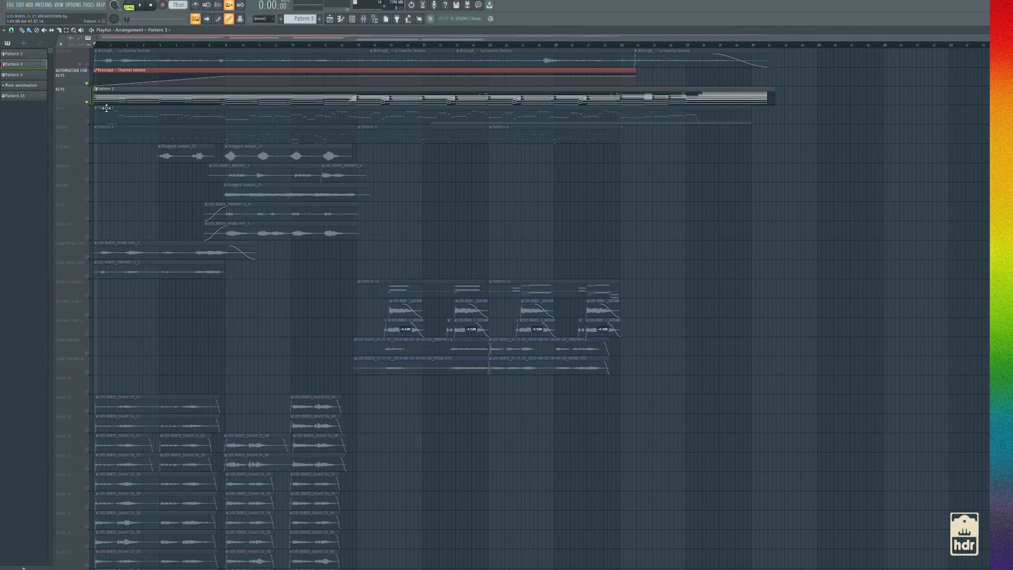
left_click(353, 19)
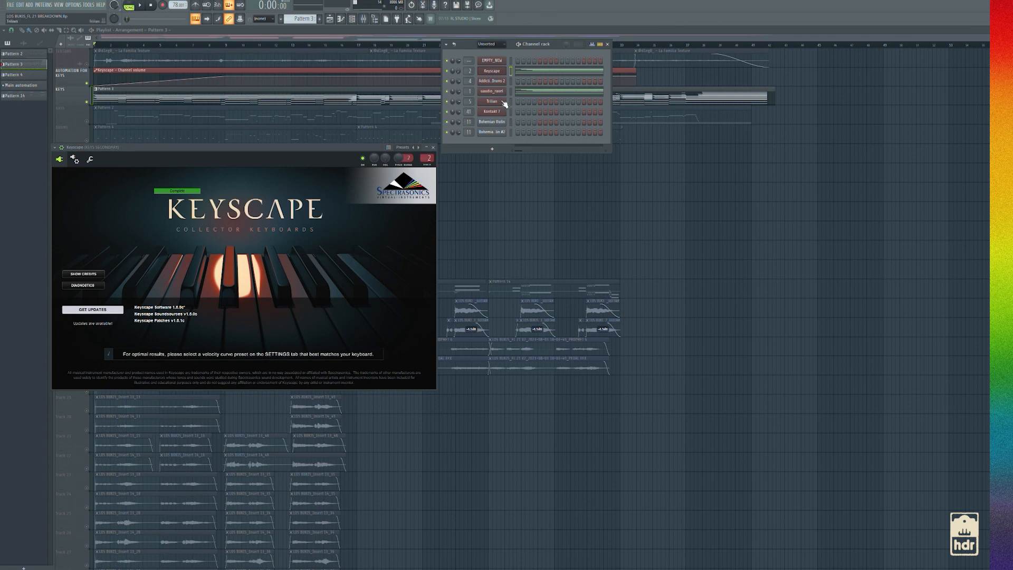
left_click(494, 92)
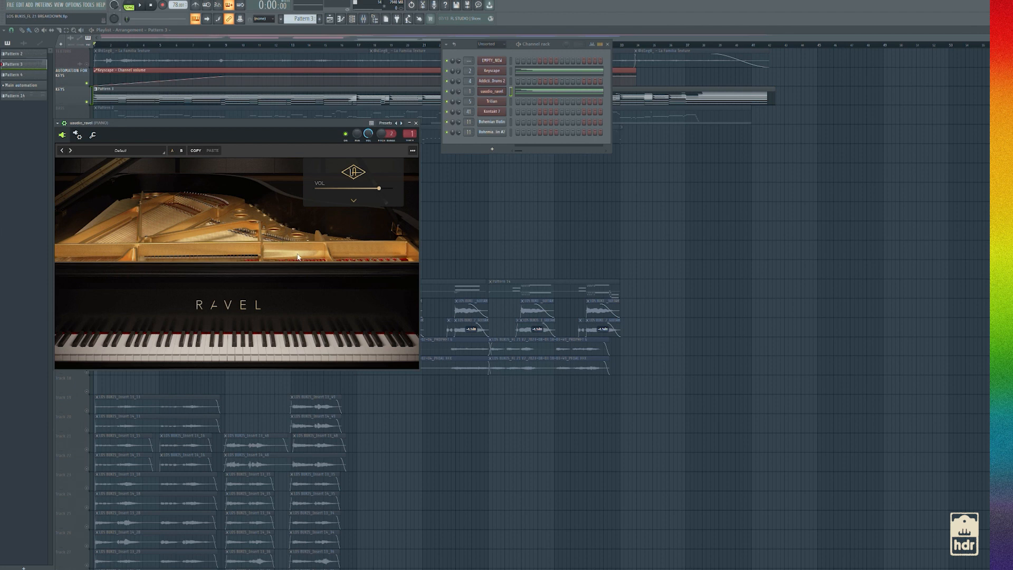
Mute the Keyscape channel and play Pattern 3 on its own in pattern mode
left_click(135, 5)
left_click(447, 71)
left_click(141, 6)
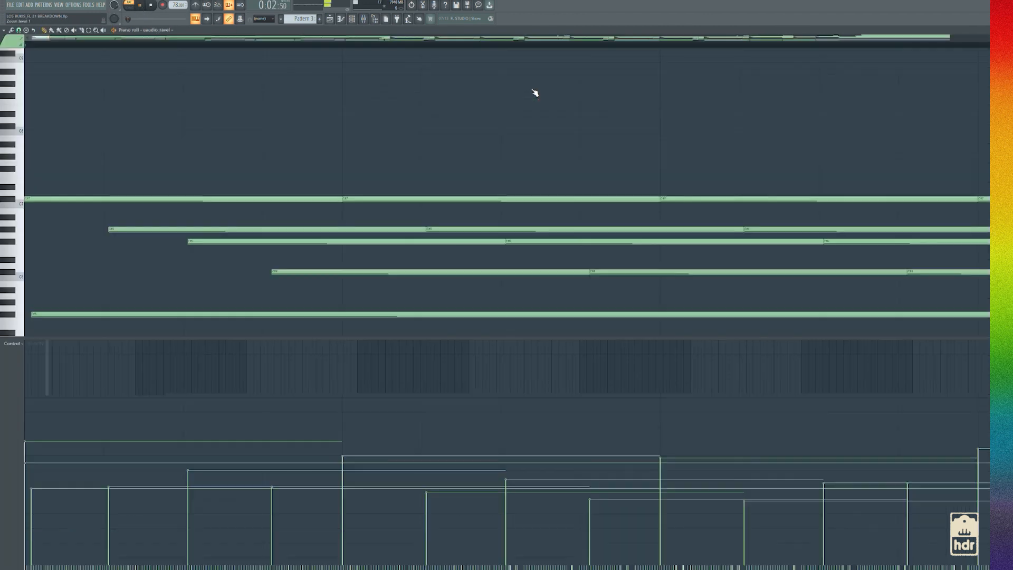
Examine the uaudio_ravel notes in the piano roll during playback, enlarging the note area to show the lower octaves
left_click(533, 93)
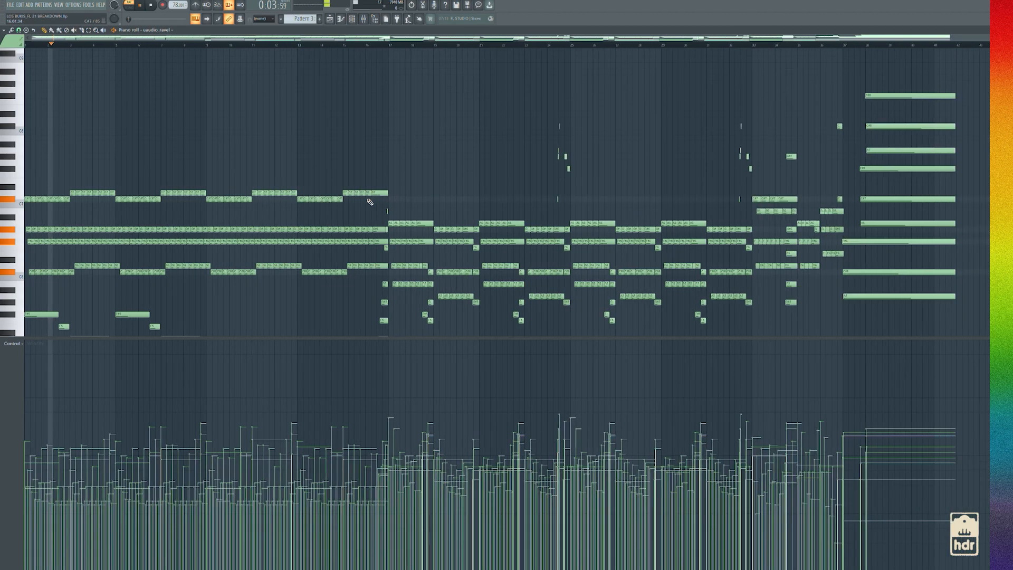
scroll(370, 202, "down", 4)
left_click_drag(368, 338, 363, 469)
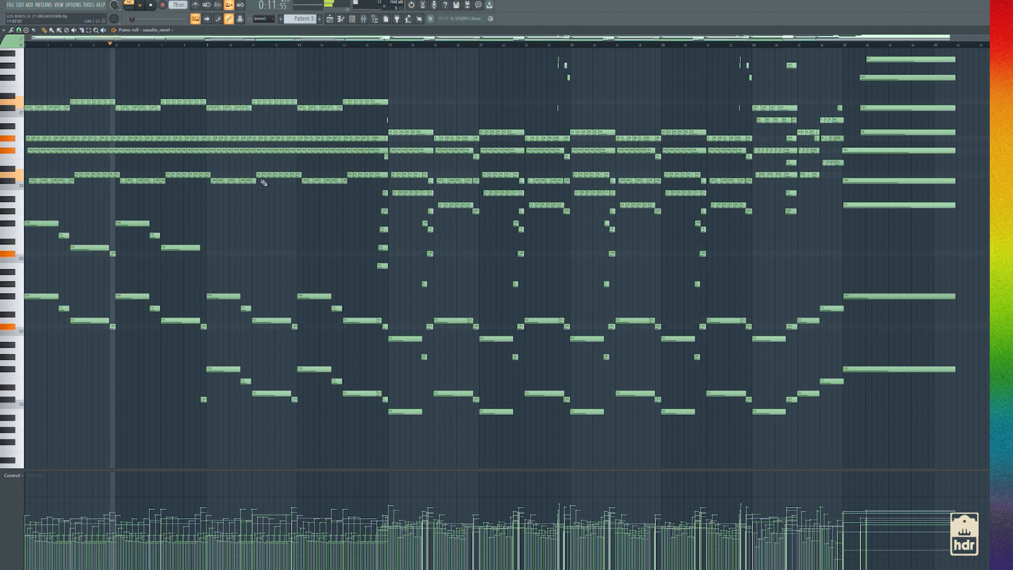
key("space")
Open the mixer and inspect the expanded sound controls of the uaudio_ravel instrument, closing its window when done
left_click(360, 20)
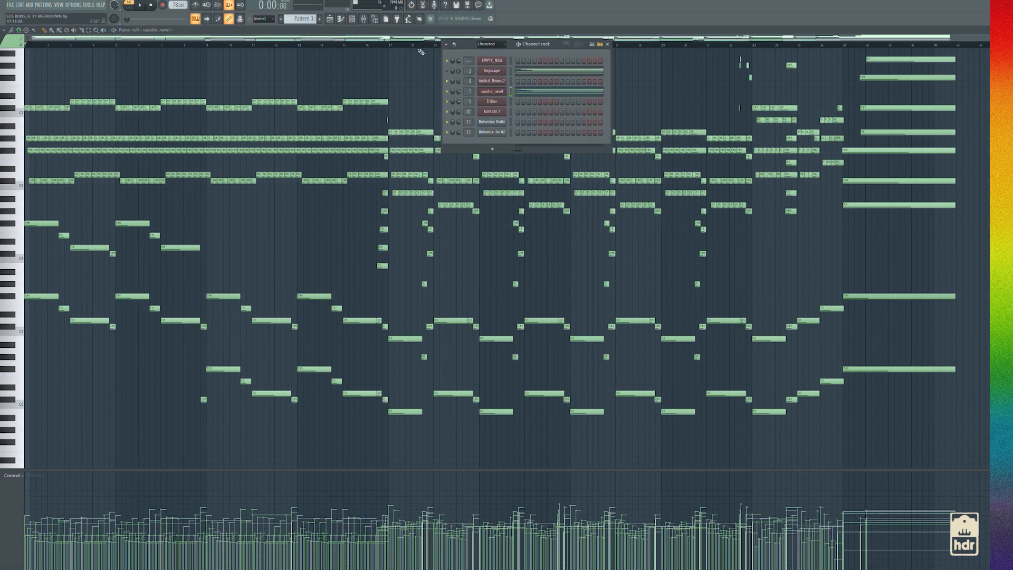
left_click(374, 19)
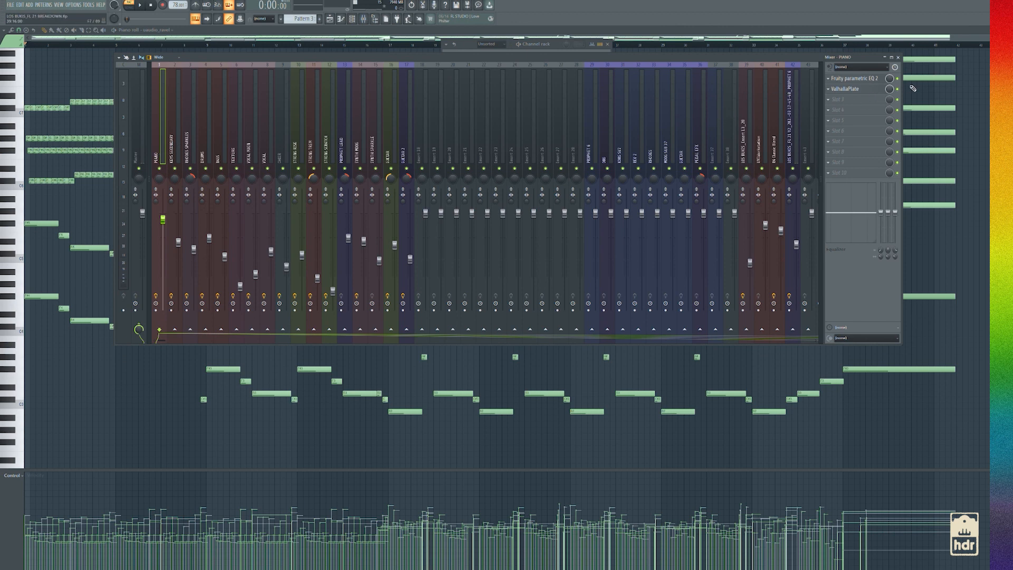
left_click(456, 42)
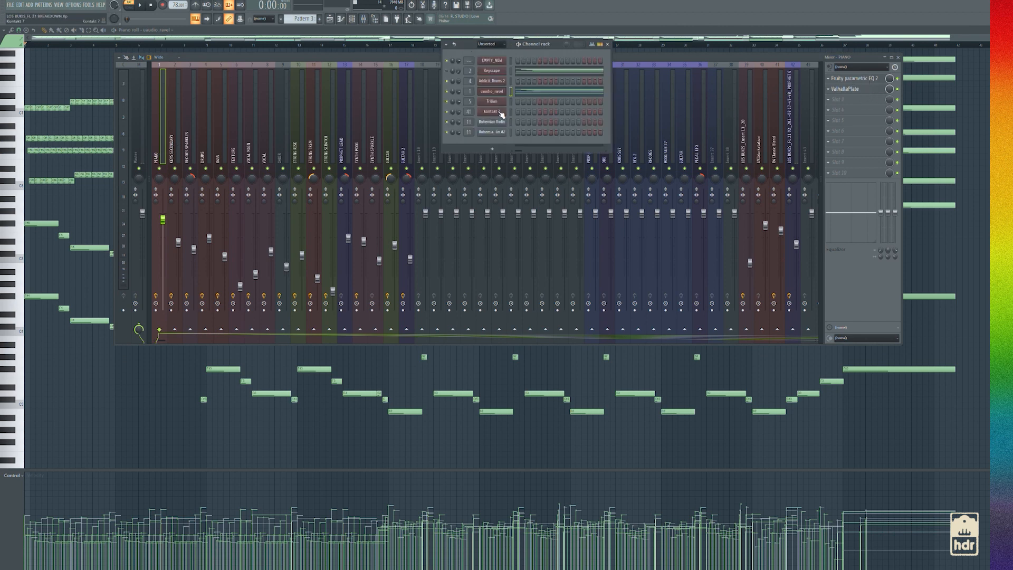
left_click(493, 91)
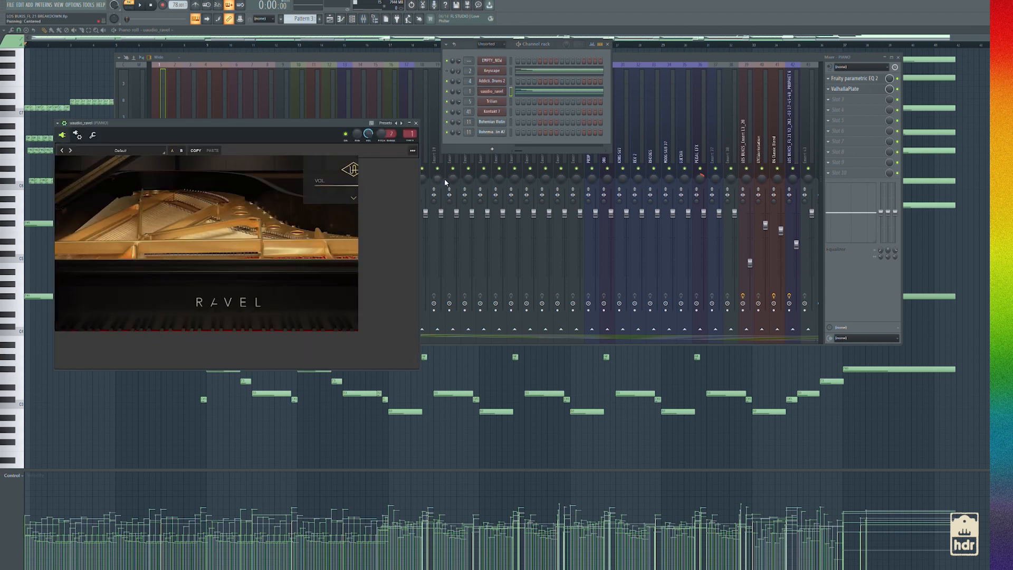
left_click(352, 197)
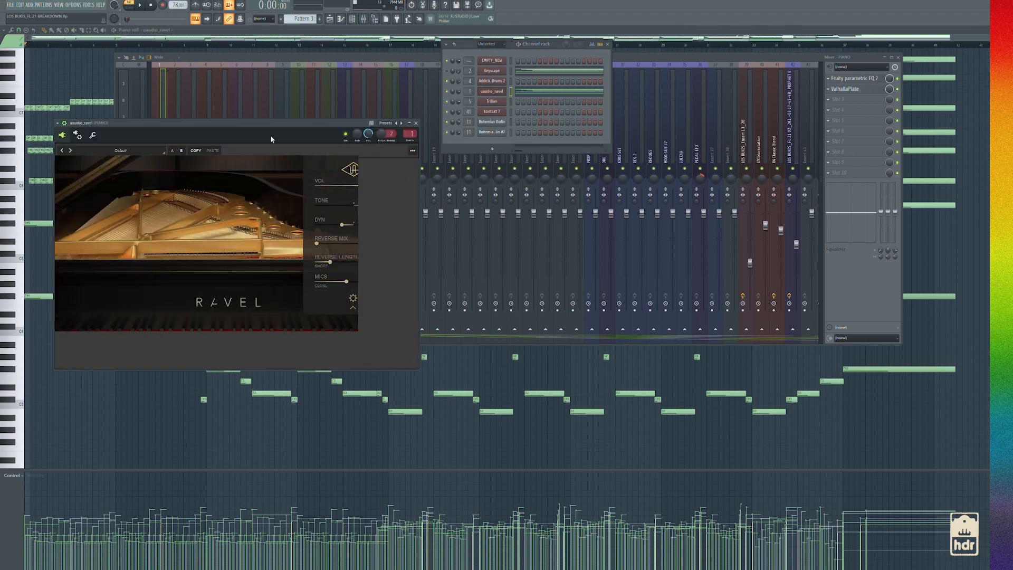
left_click(63, 137)
left_click(63, 137)
left_click(408, 122)
left_click(492, 91)
left_click(416, 123)
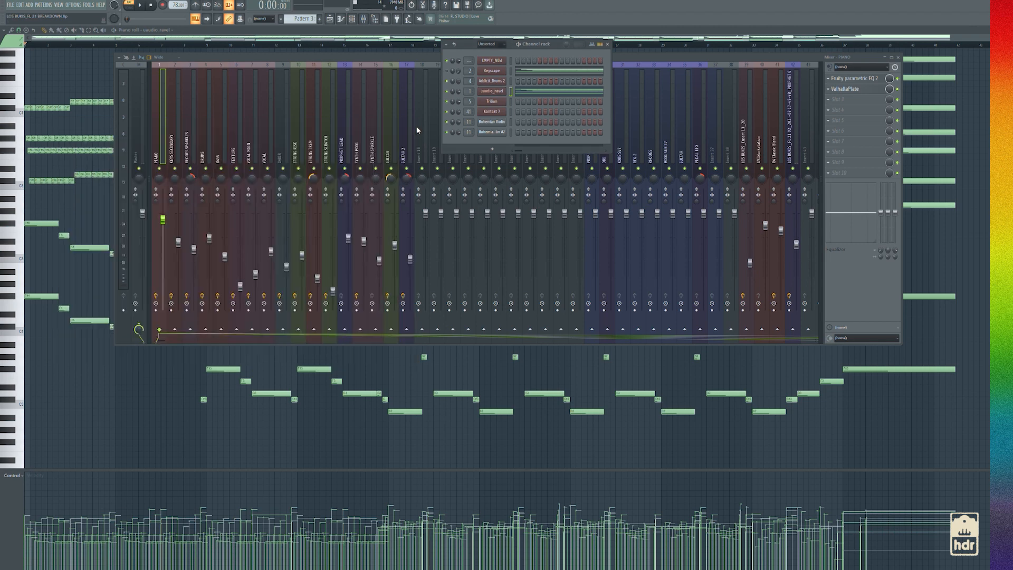
Inspect the ValhallaPlate and Fruity parametric EQ 2 effects on the PIANO mixer track and close the windows
left_click(849, 91)
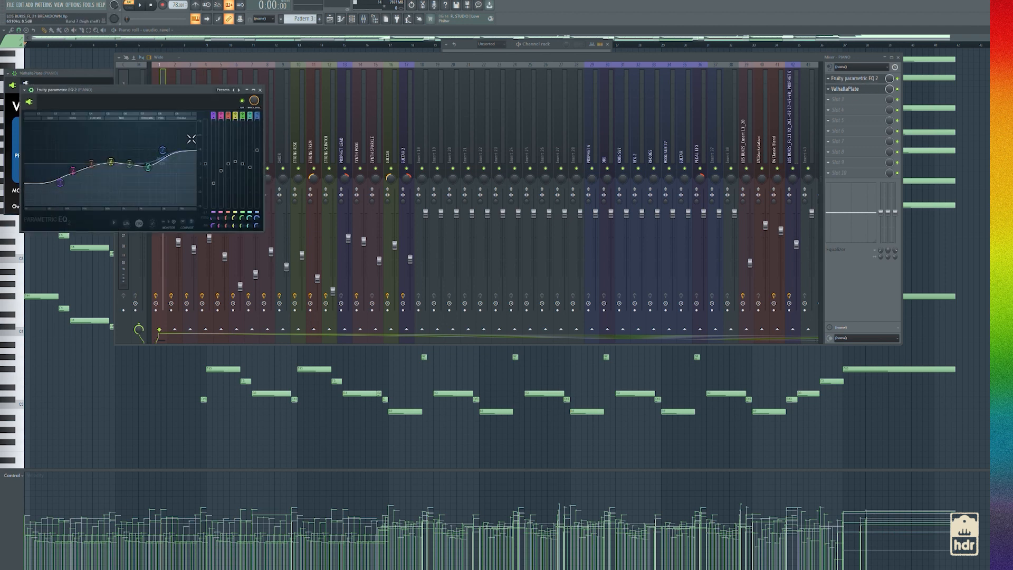
left_click(260, 89)
left_click(434, 30)
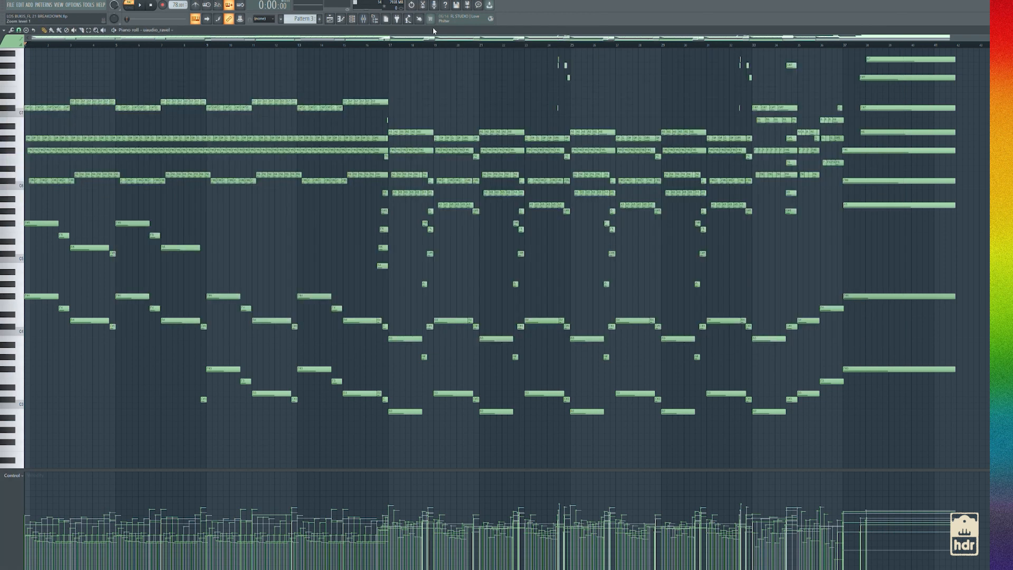
Return to the playlist and select the time range from bar 9 to about bar 24
left_click(329, 18)
left_click(352, 19)
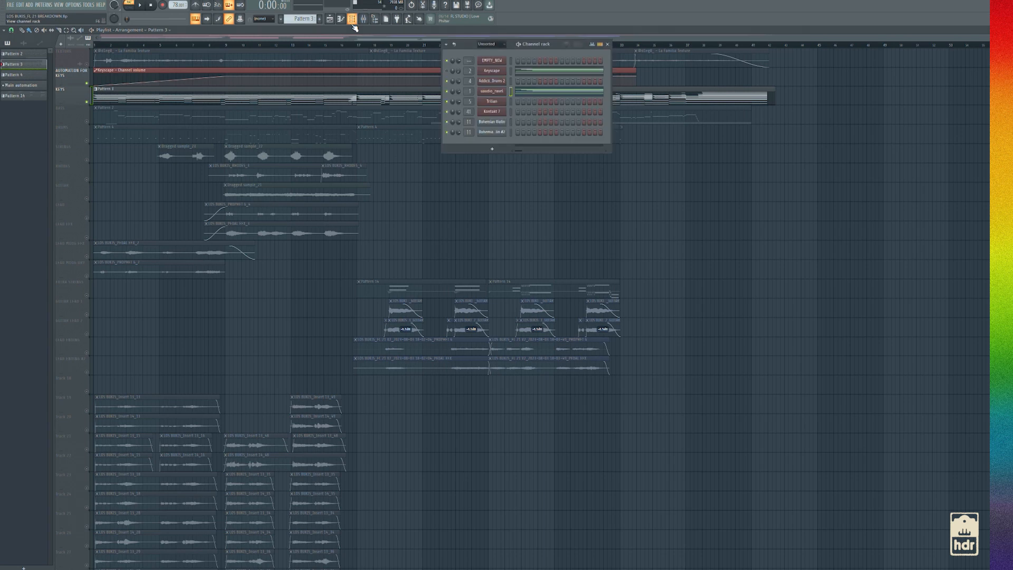
key("F6")
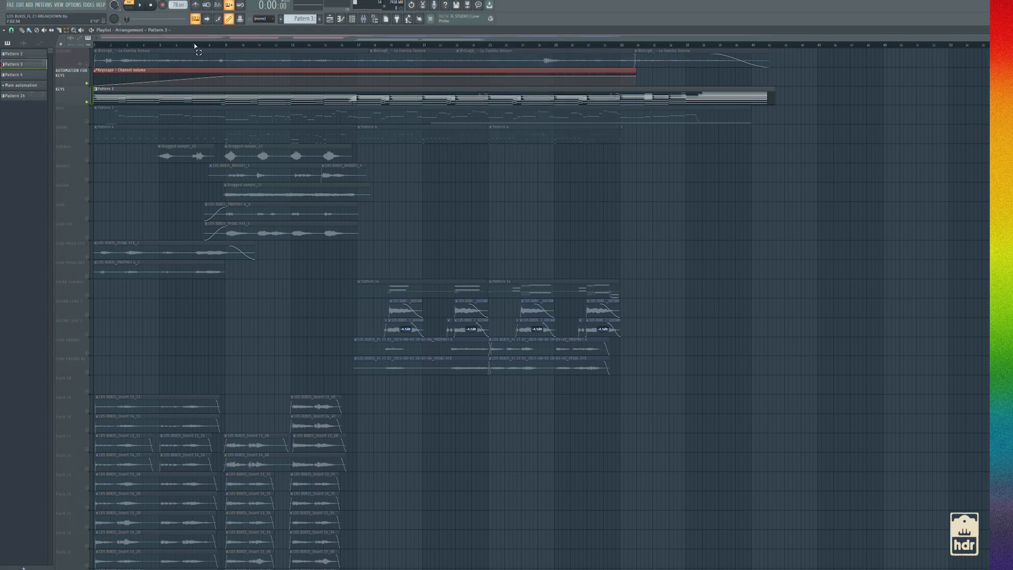
left_click_drag(225, 45, 488, 53)
Inspect the Keyscape channel's MKS-20 - Piano 1 Gospel patch and close the open windows
left_click(351, 19)
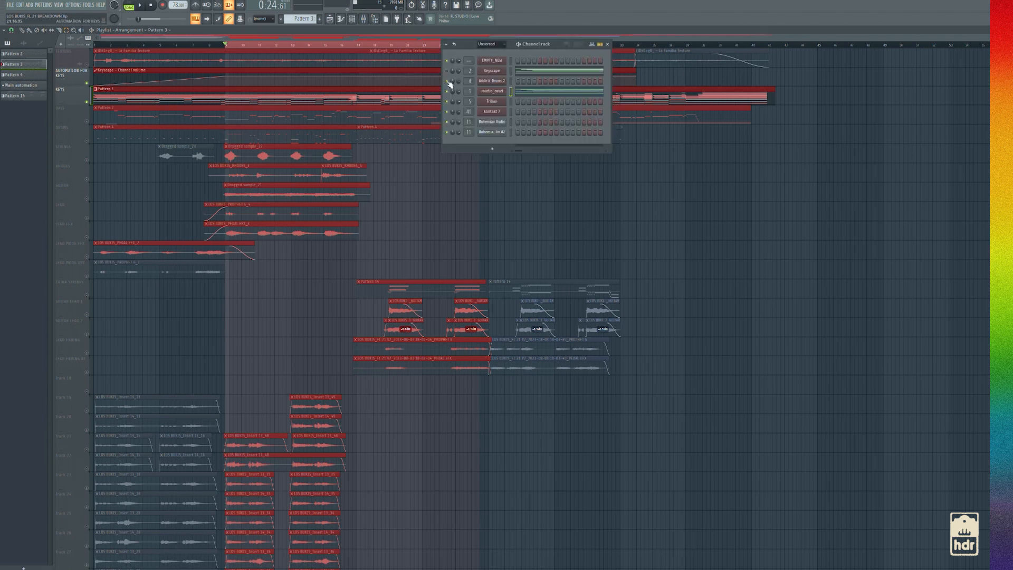
left_click(492, 71)
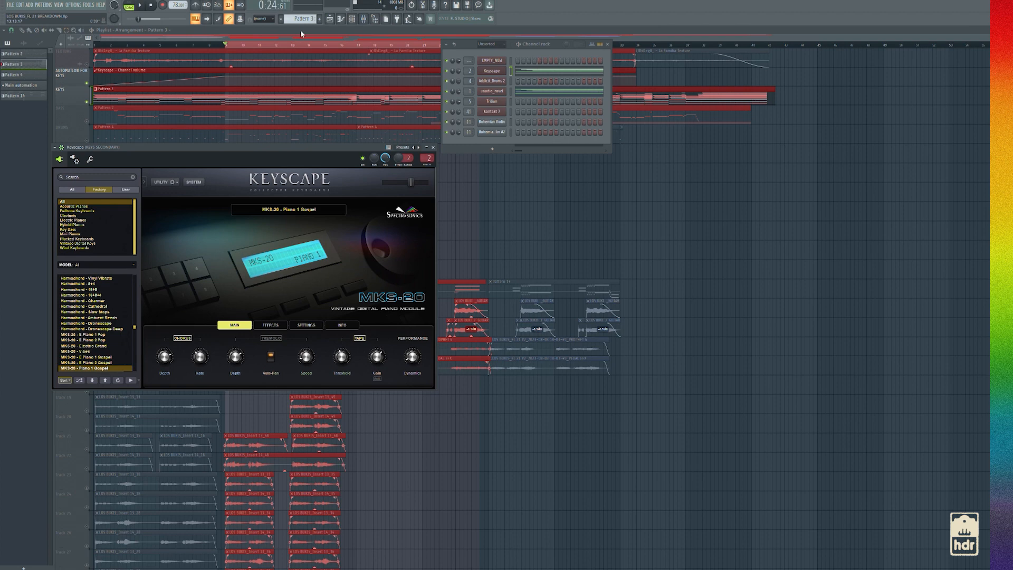
key("F12")
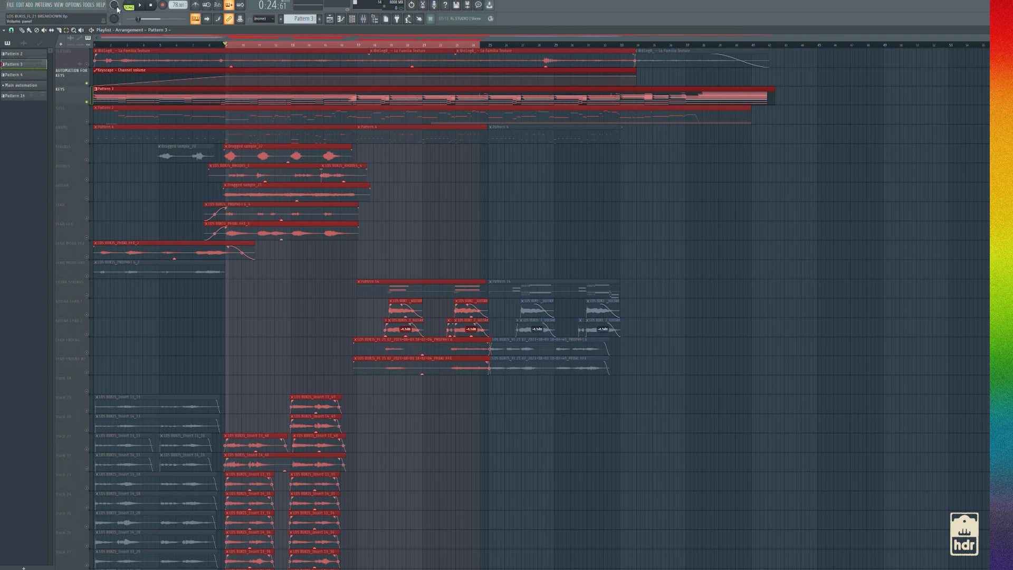
Play the selected section with the mixer open to hear the KEYS SECONDARY track alongside the piano
left_click(140, 5)
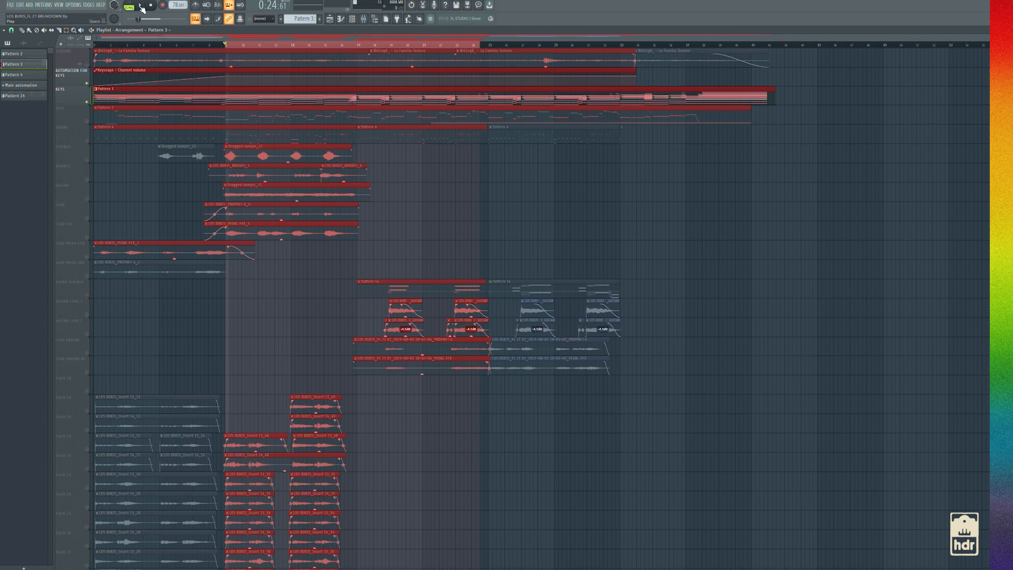
left_click(356, 20)
left_click(365, 20)
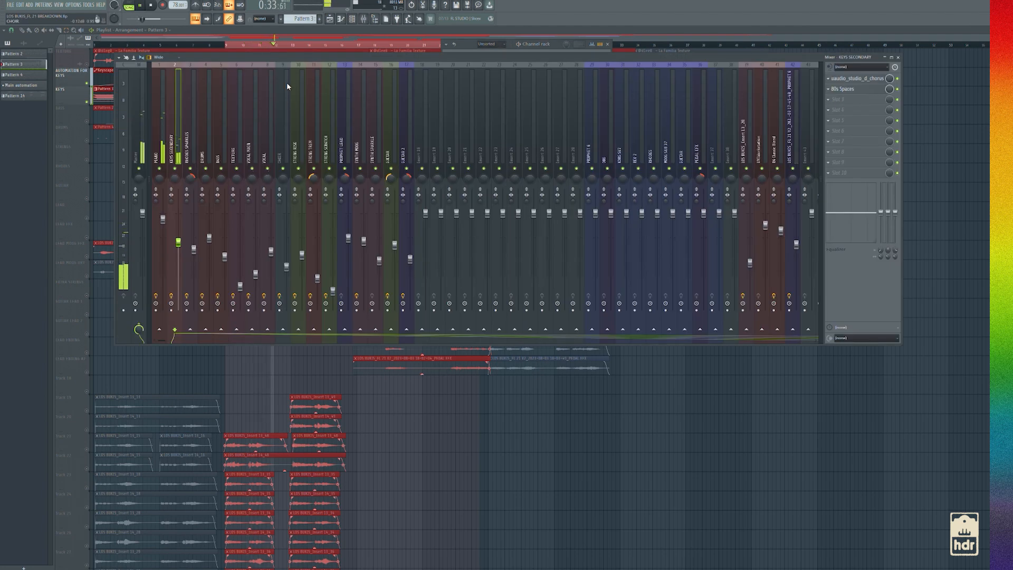
key("space")
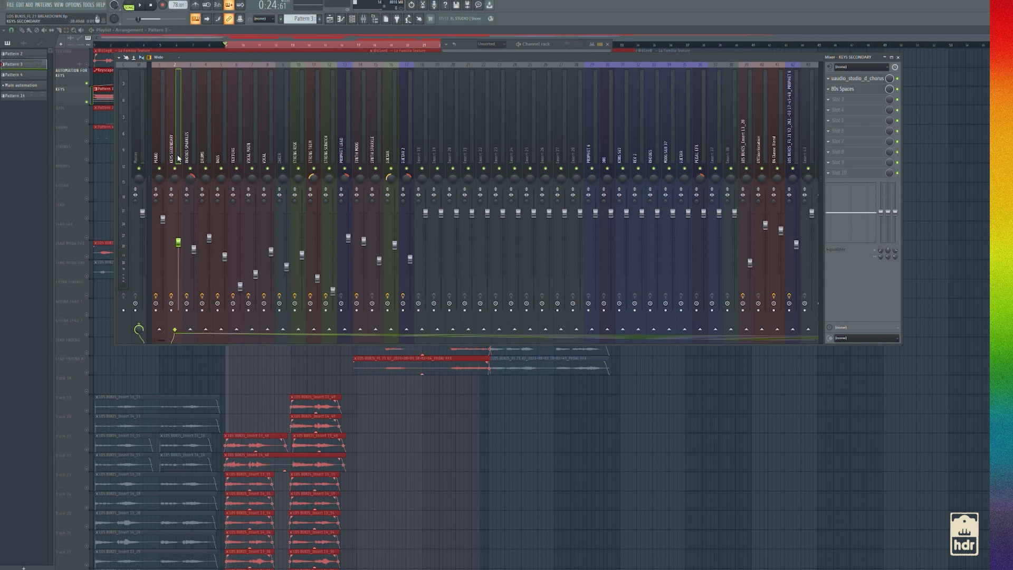
key("space")
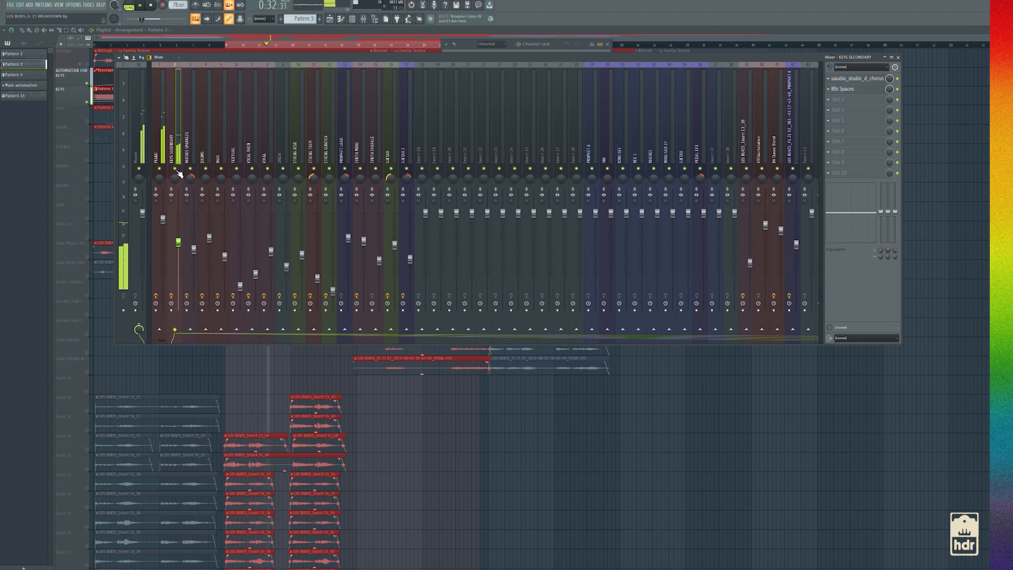
key("space")
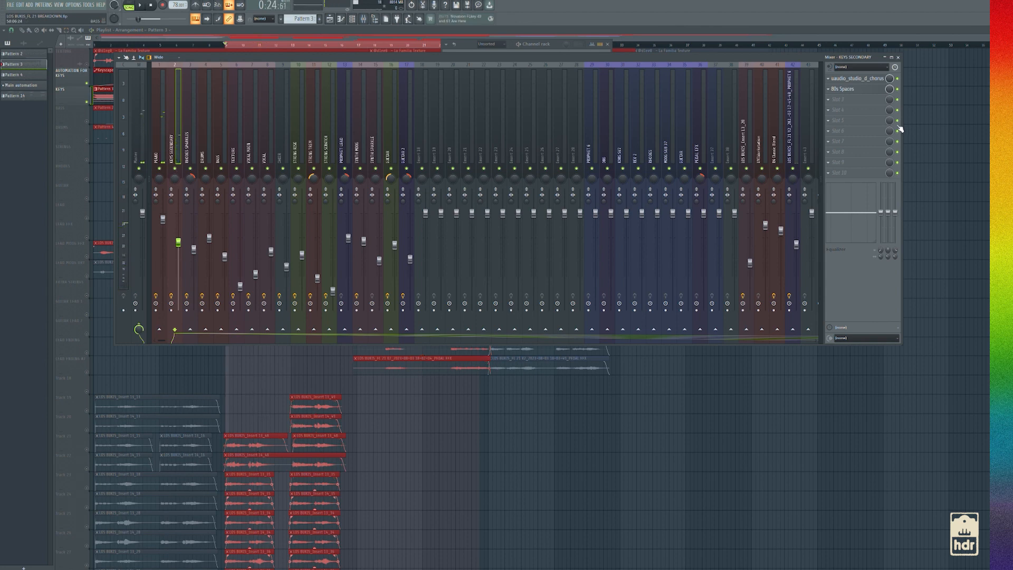
Inspect the uaudio_studio_d_chorus and 80s Spaces effects on the KEYS SECONDARY track and return to the playlist
left_click(852, 79)
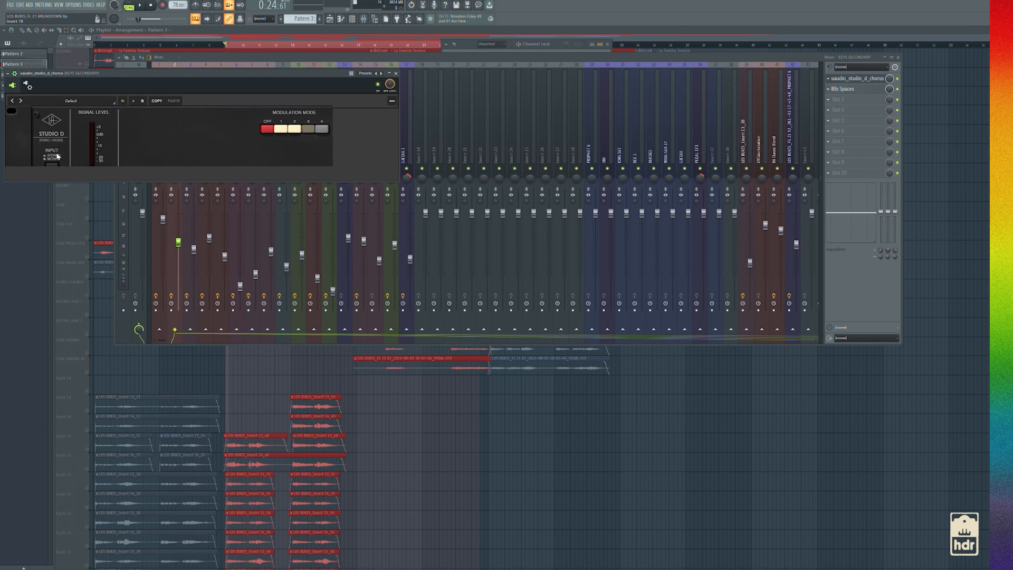
left_click(844, 89)
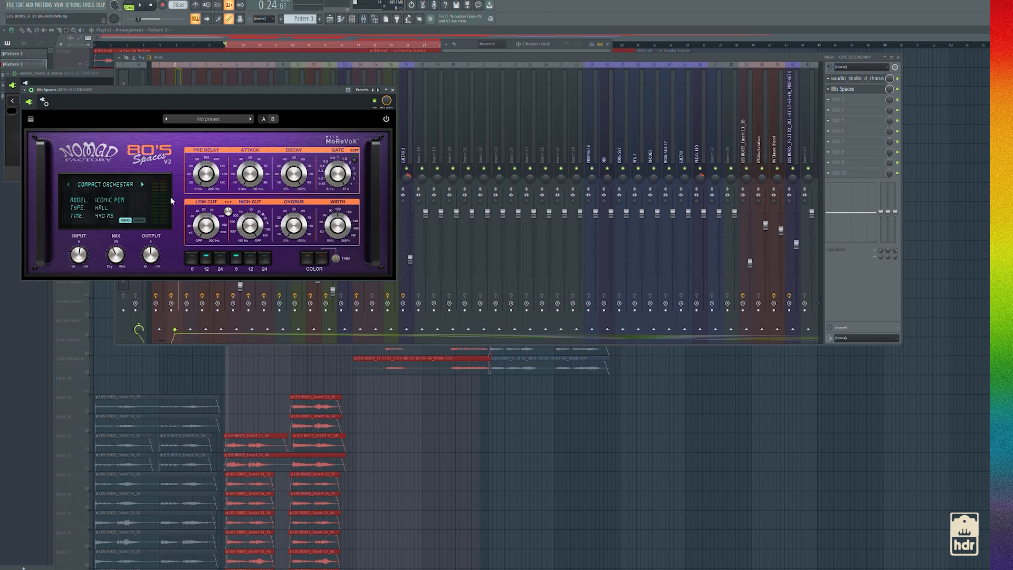
left_click(393, 90)
left_click(754, 29)
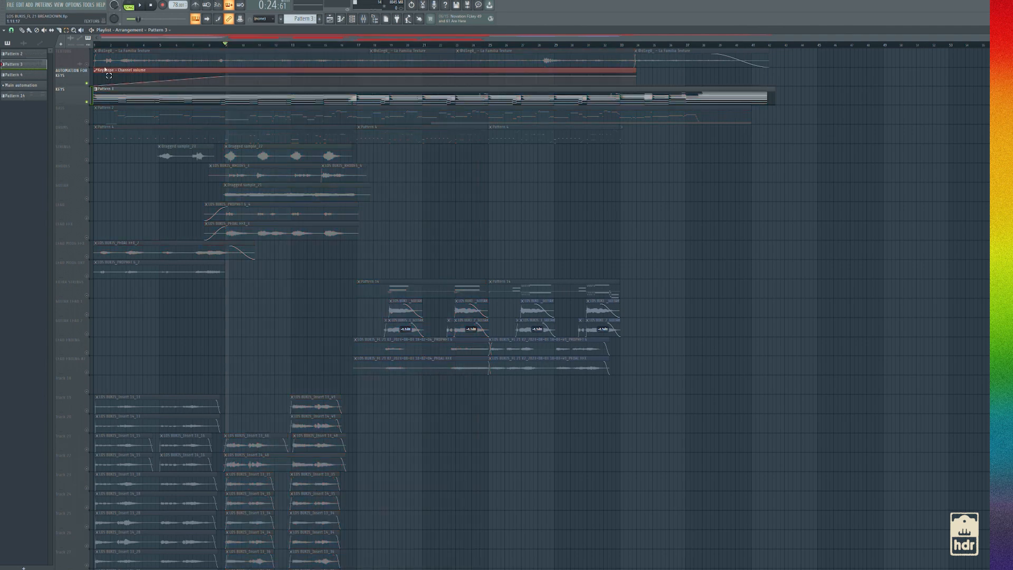
Solo the TEXTURE track and play it from the start of the song
left_click(73, 58)
right_click(86, 64)
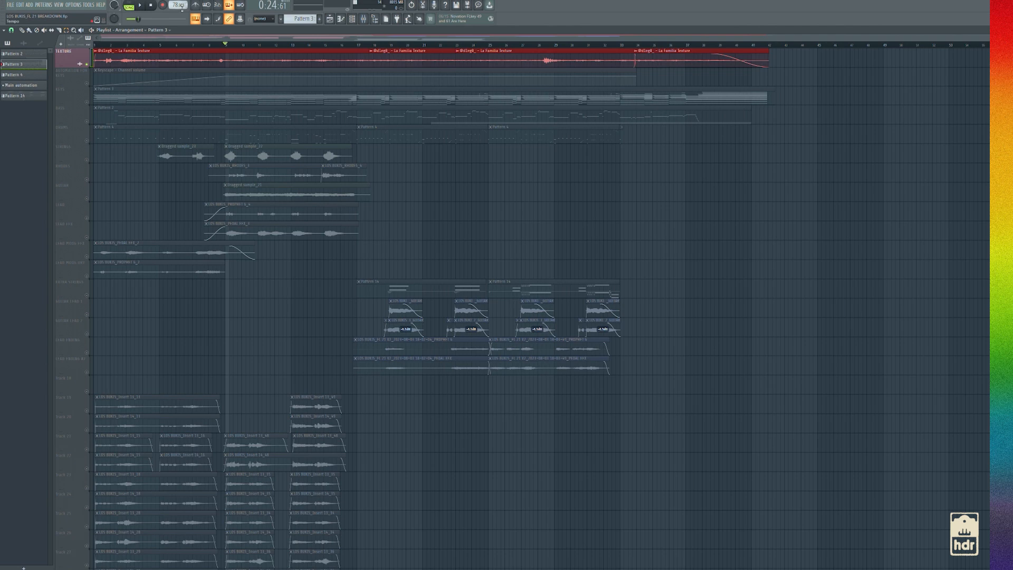
left_click(148, 5)
left_click(142, 5)
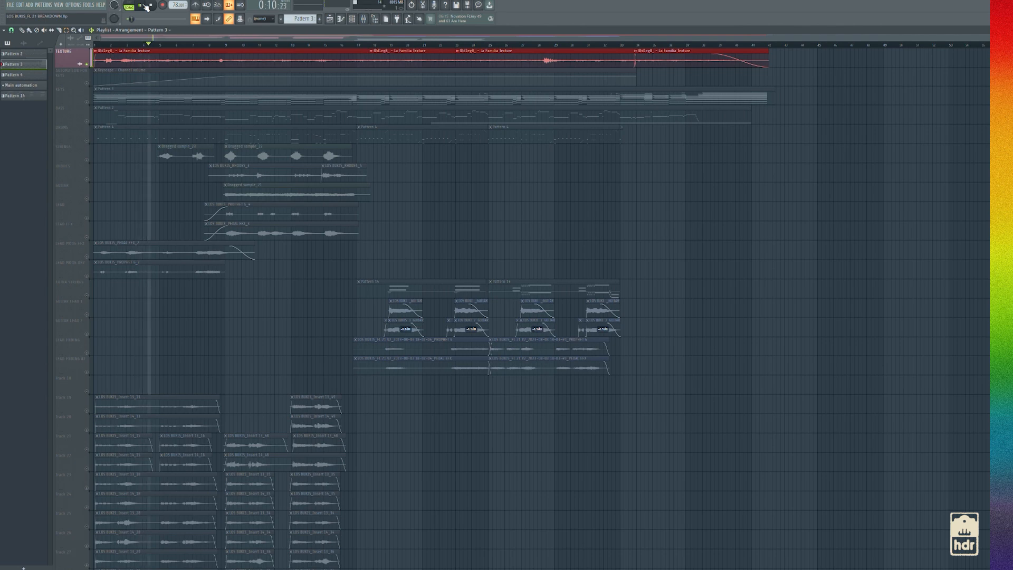
left_click(147, 6)
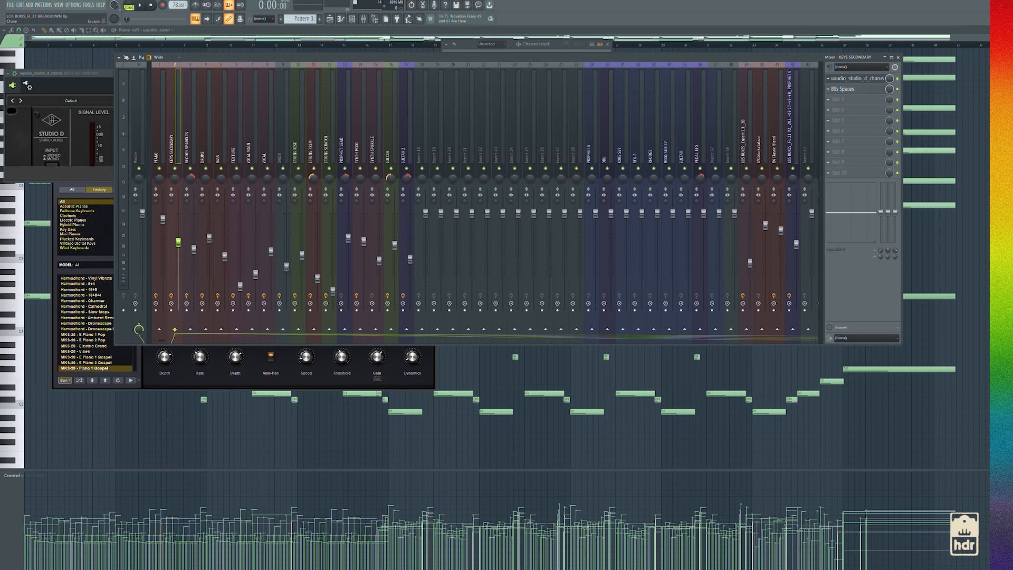
Clear the overlapping plugin, mixer and piano roll windows and bring back the playlist
left_click(330, 20)
key("F12")
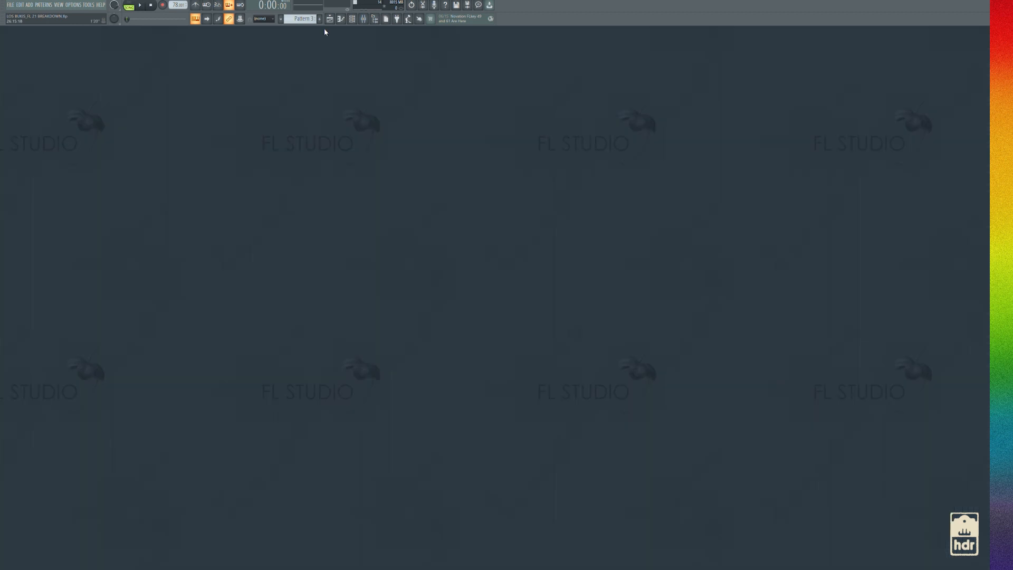
left_click(363, 19)
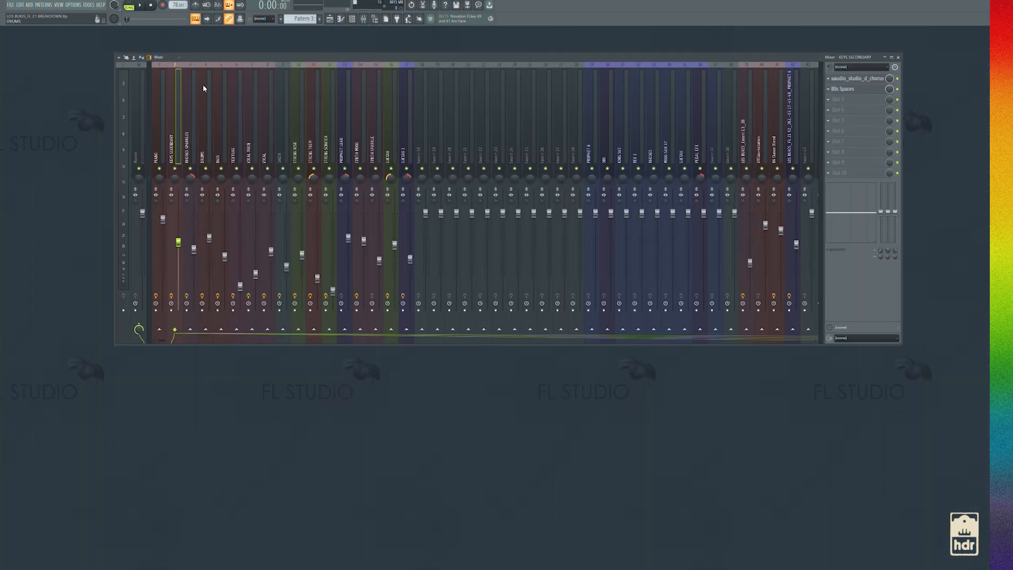
left_click(330, 19)
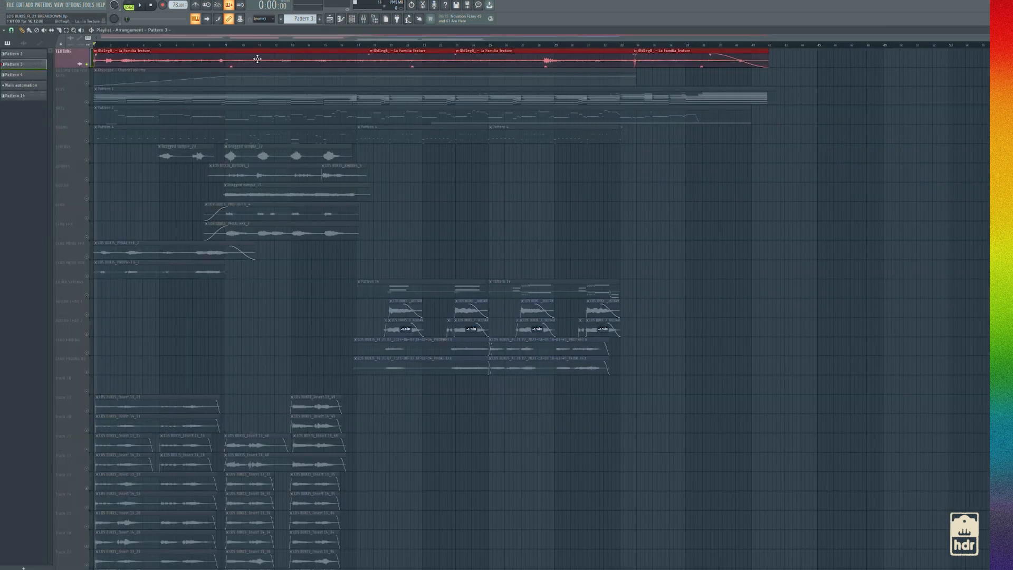
Unmute the KEYS and BASS tracks and open the Trilian bass instrument from the channel rack
left_click(87, 103)
left_click(87, 122)
left_click(352, 19)
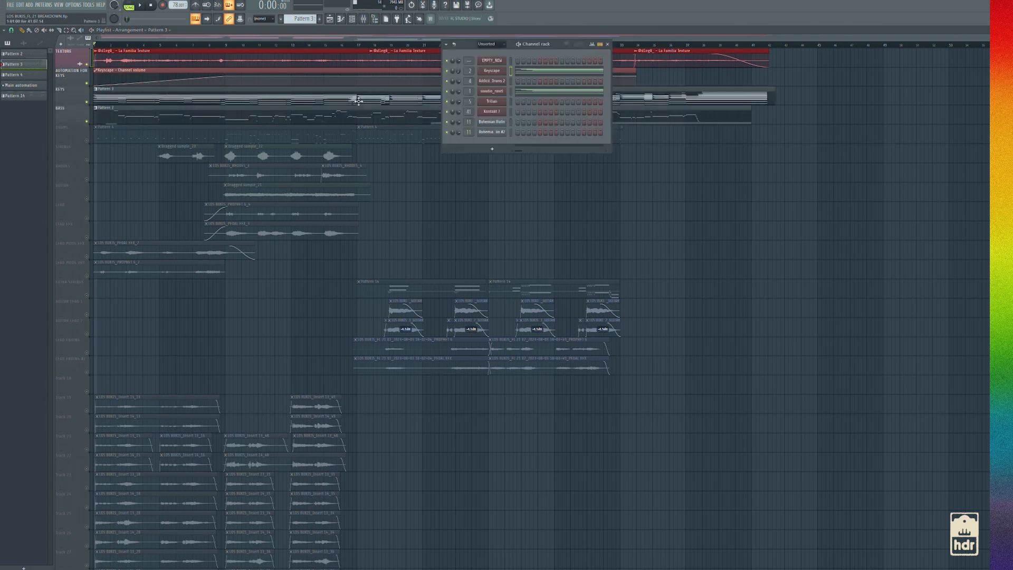
left_click(491, 106)
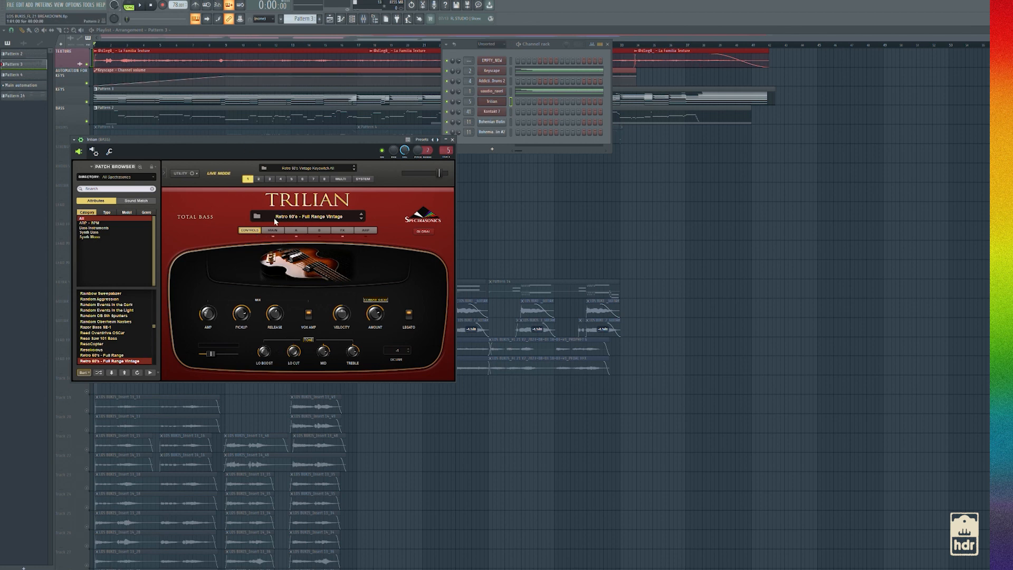
Review the main and layer A pages of the Retro 60's - Full Range Vintage patch and close the windows
left_click(273, 230)
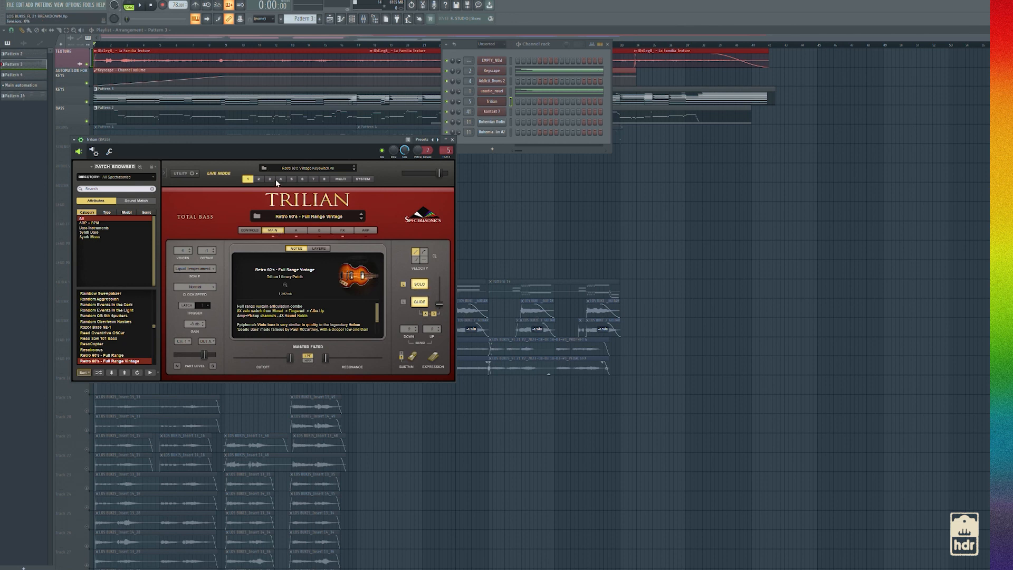
left_click(290, 230)
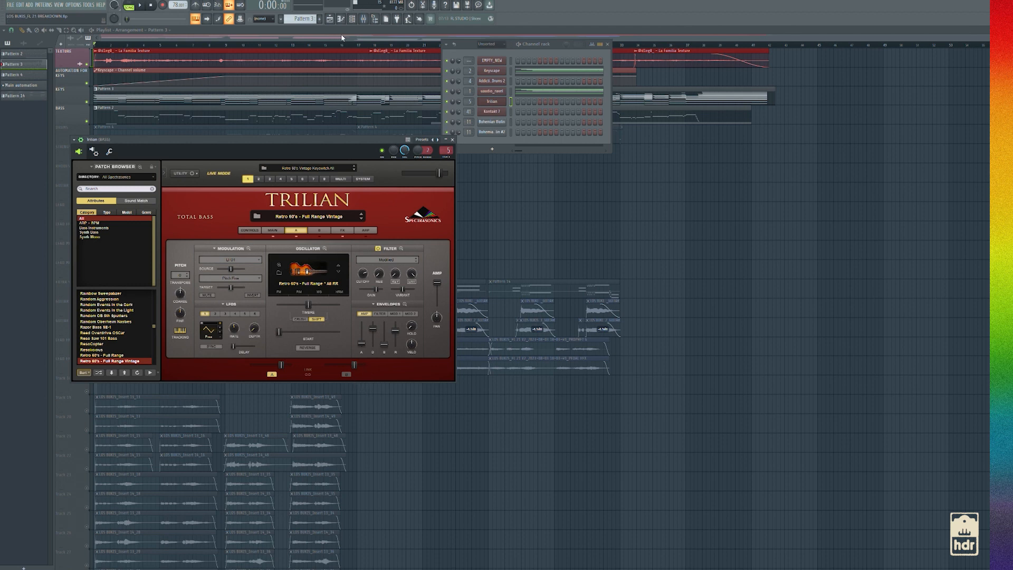
key("F12")
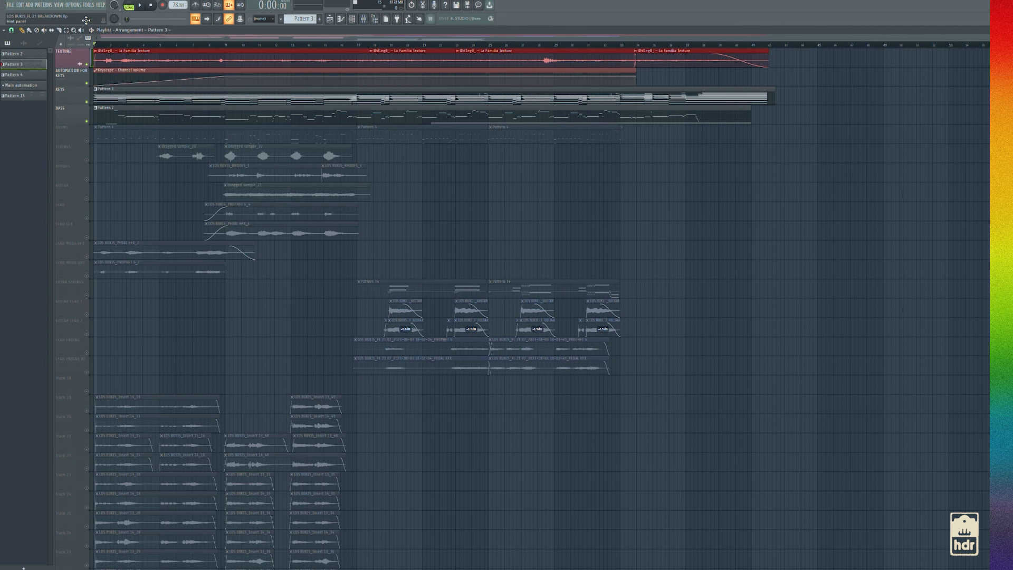
Play the texture, keys and bass together from the song start, checking the levels in the mixer, and stop playback
key("space")
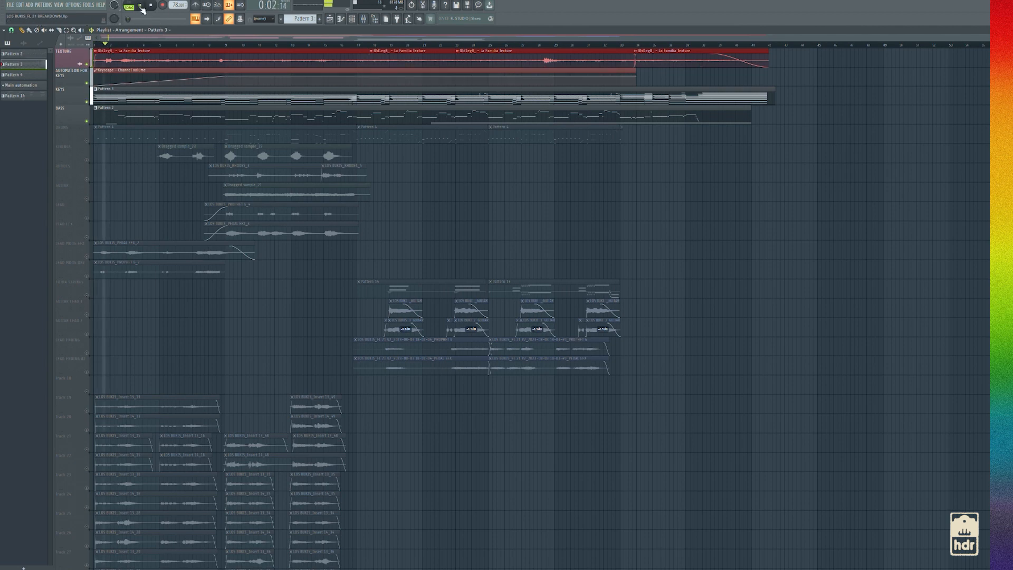
left_click(362, 20)
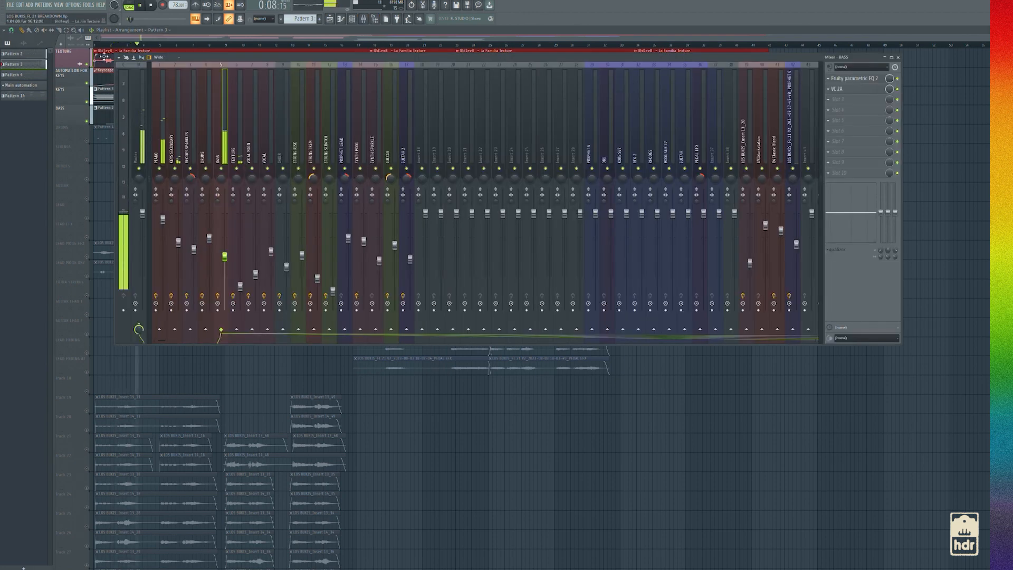
key("F9")
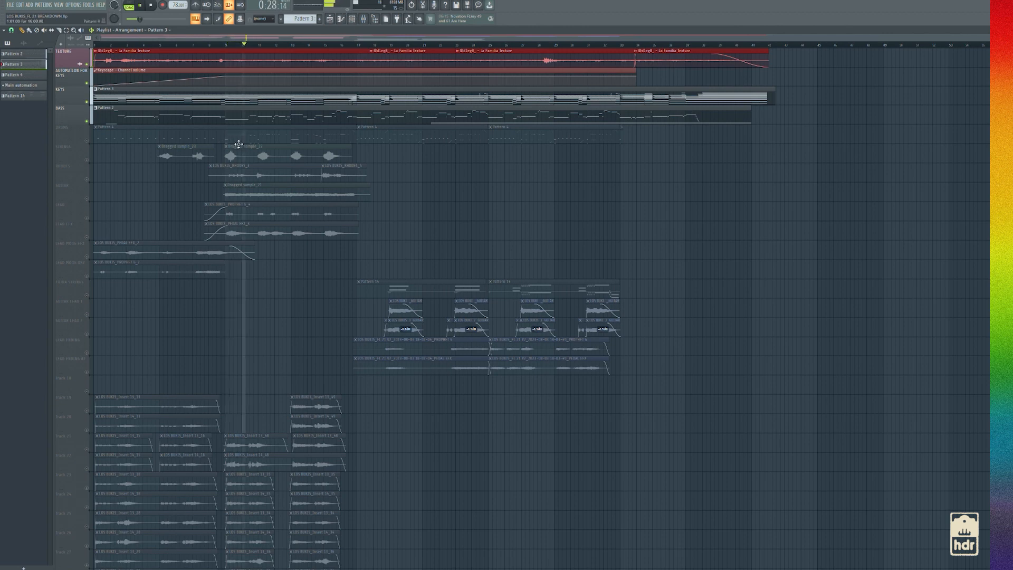
key("space")
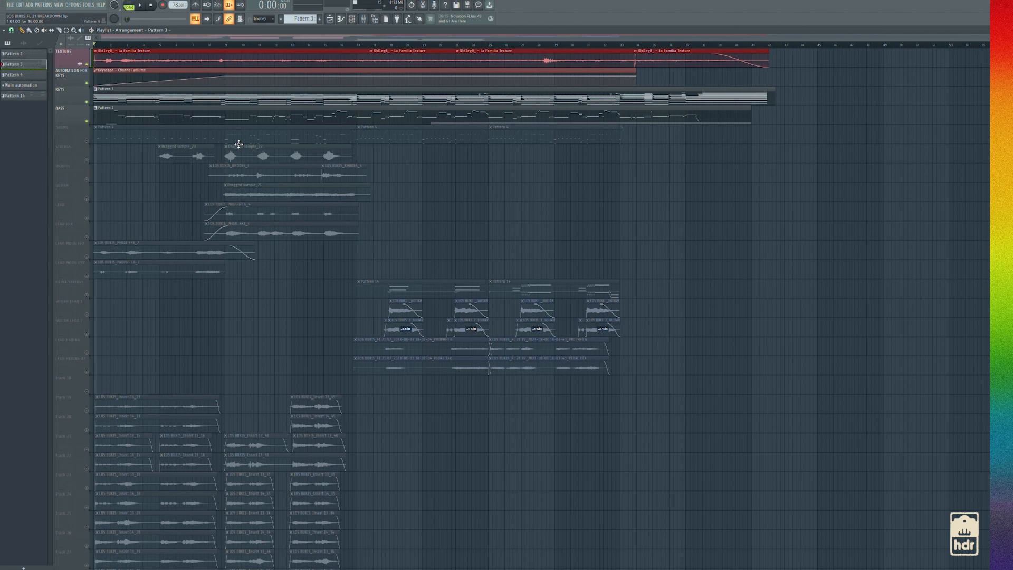
Solo the DRUMS track and inspect the Modern Soul and R&B kit in its Addictive Drums 2 instrument
left_click(87, 141, "ctrl")
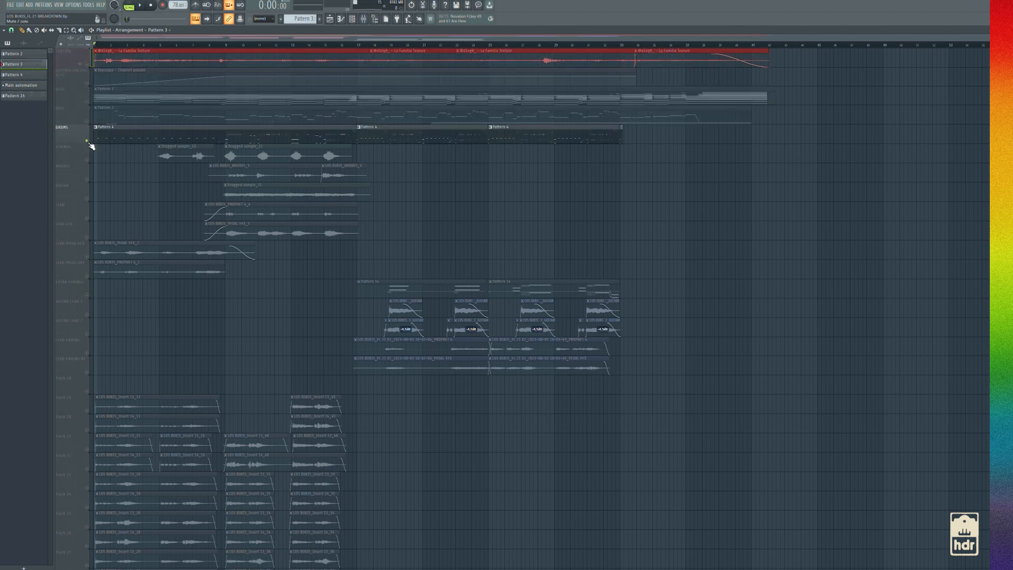
left_click(352, 18)
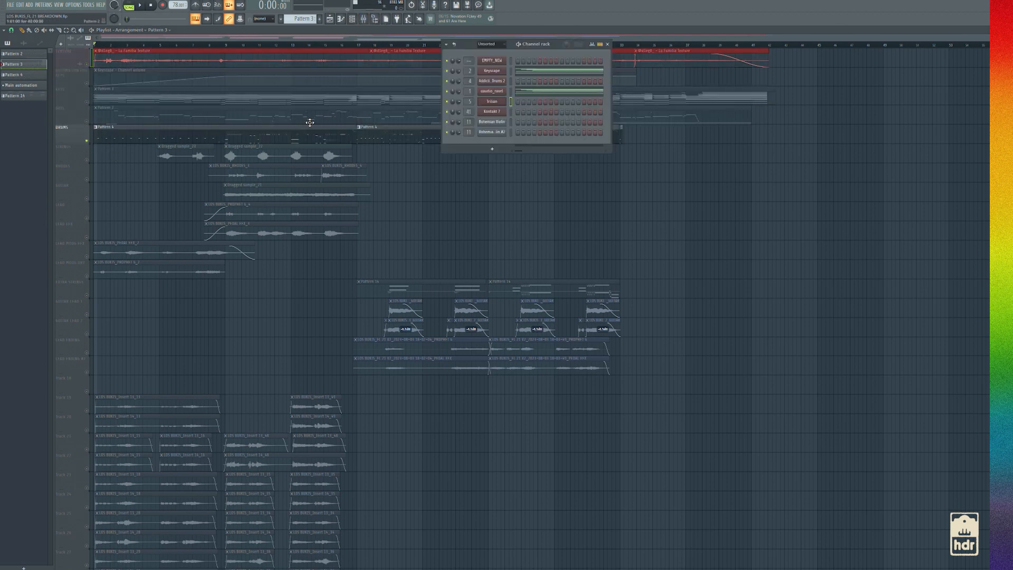
left_click(498, 82)
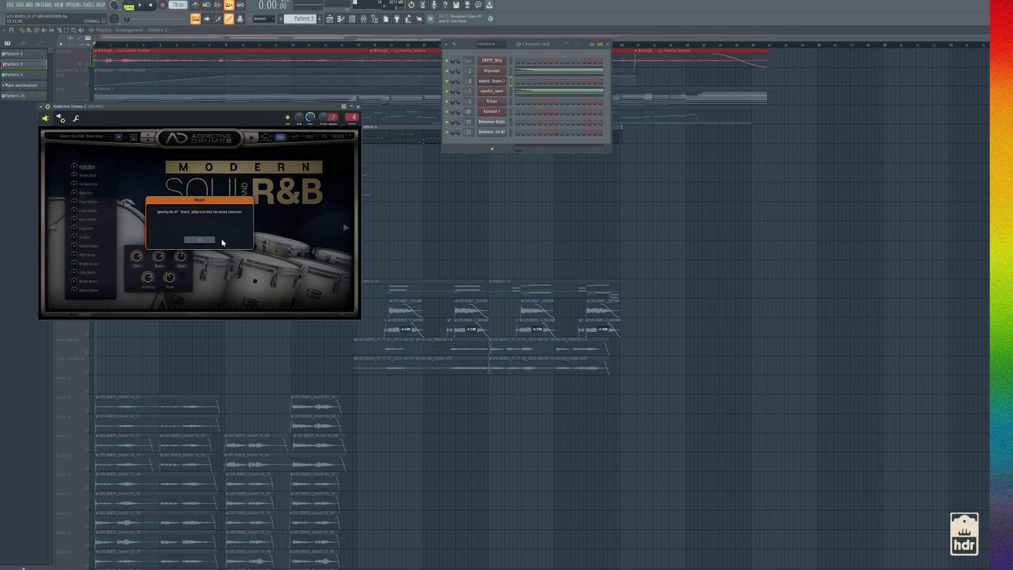
left_click(204, 241)
left_click_drag(213, 107, 373, 146)
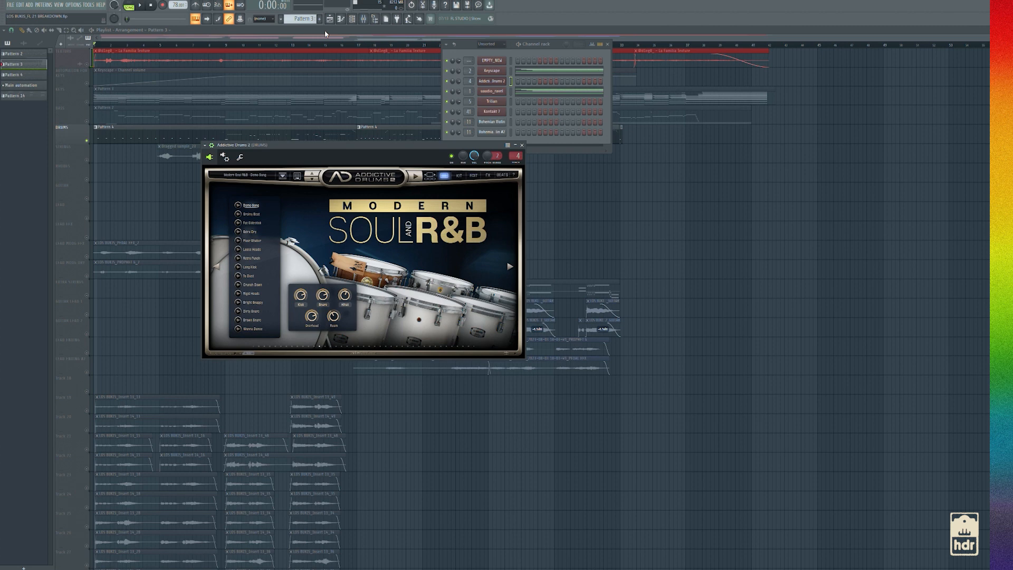
key("F12")
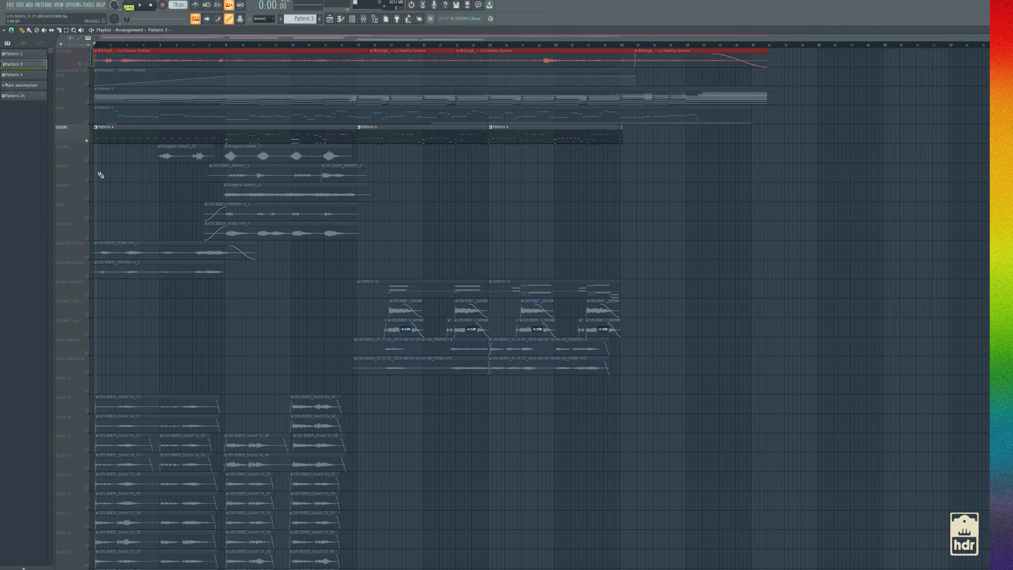
Unmute the BASS, KEYS, TEXTURE and AUTOMATION FOR KEYS tracks and play the arrangement from about bar 5
left_click(87, 122)
left_click(86, 102)
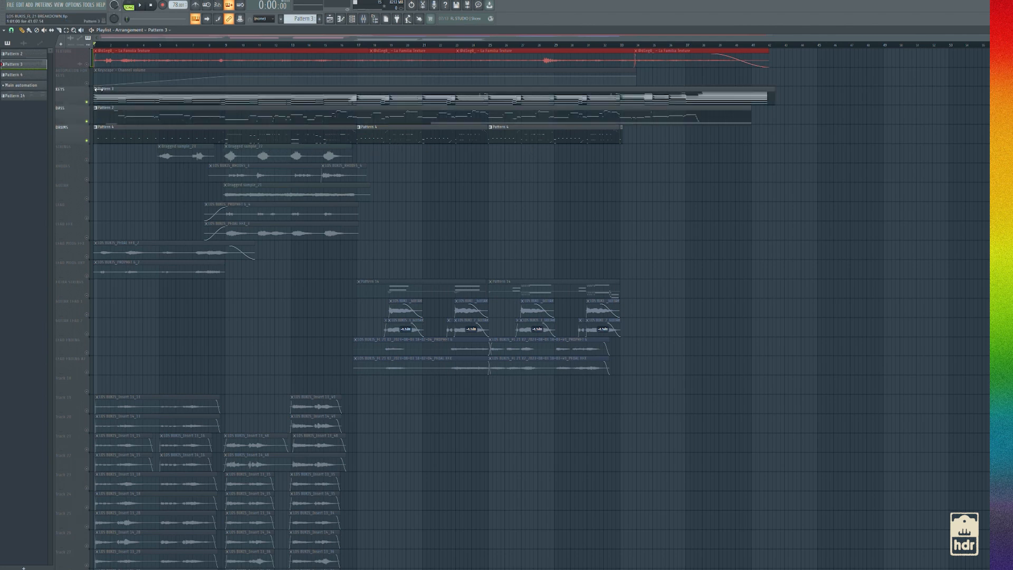
left_click(87, 63)
left_click(87, 83)
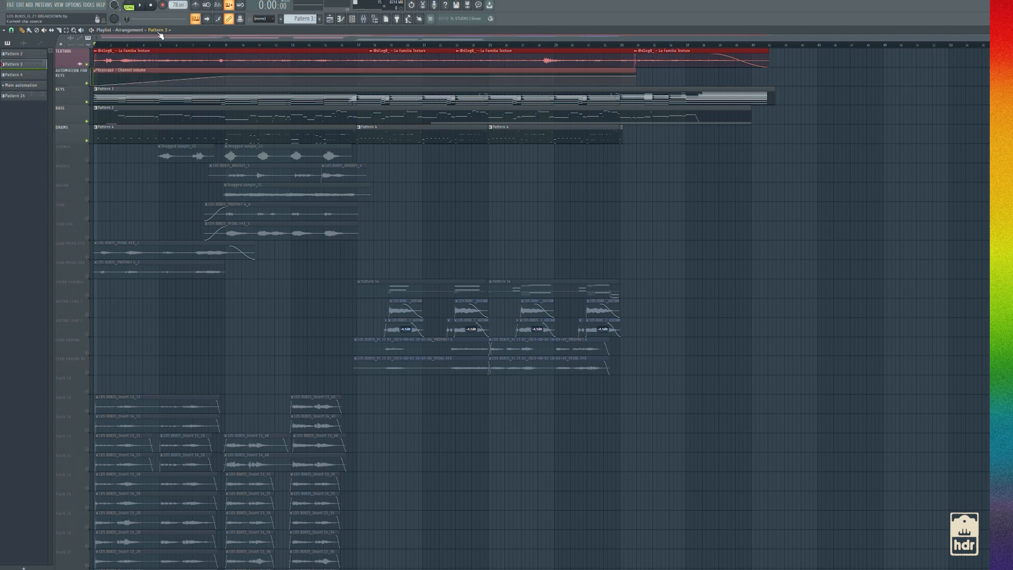
left_click(161, 46)
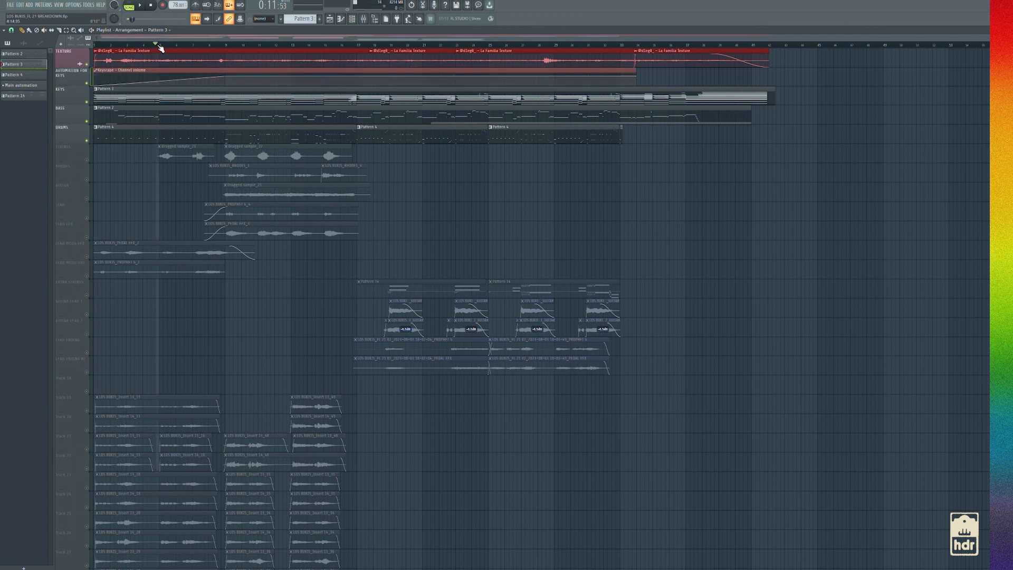
key("space")
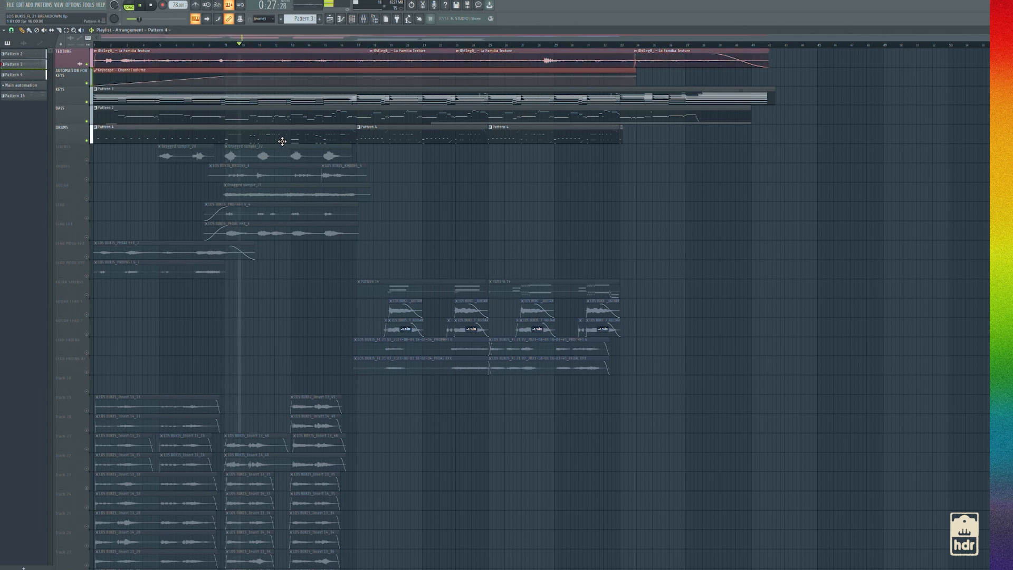
Open the DRUMS pattern in the piano roll, follow its notes during playback, and stop the song
double_click(282, 139)
scroll(413, 328, "up", 3, "ctrl")
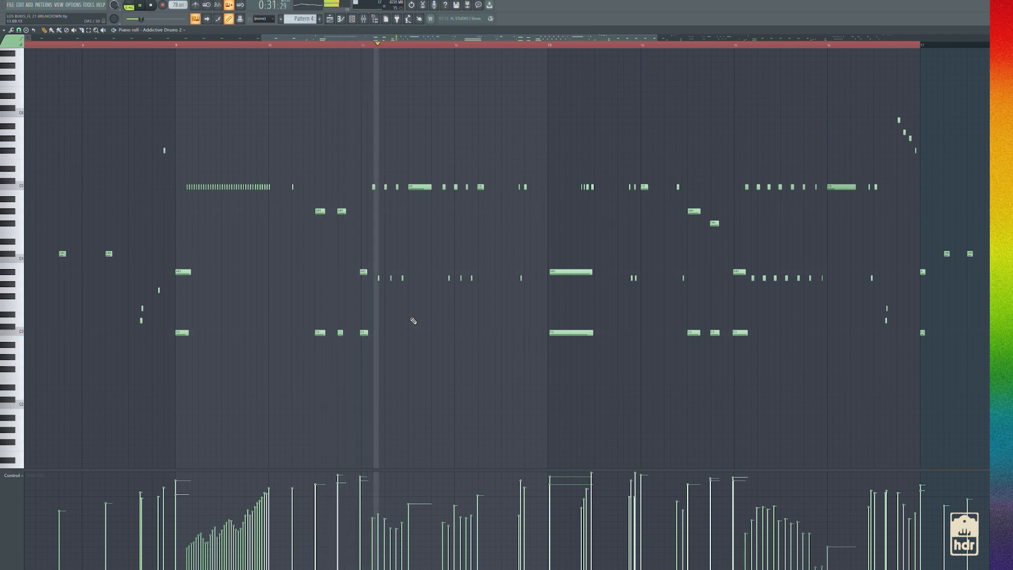
scroll(498, 159, "down", 2, "ctrl")
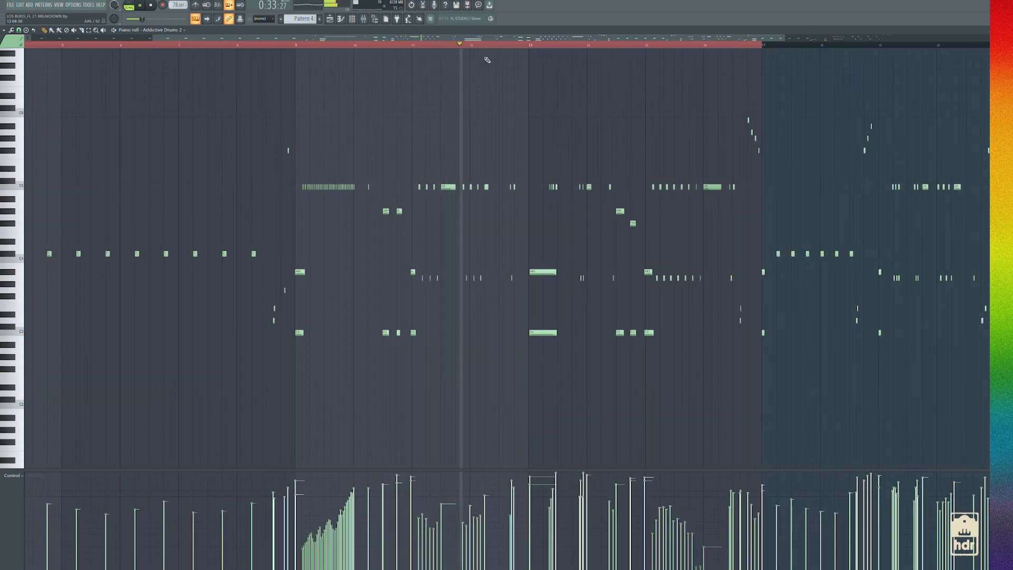
left_click_drag(496, 38, 580, 38)
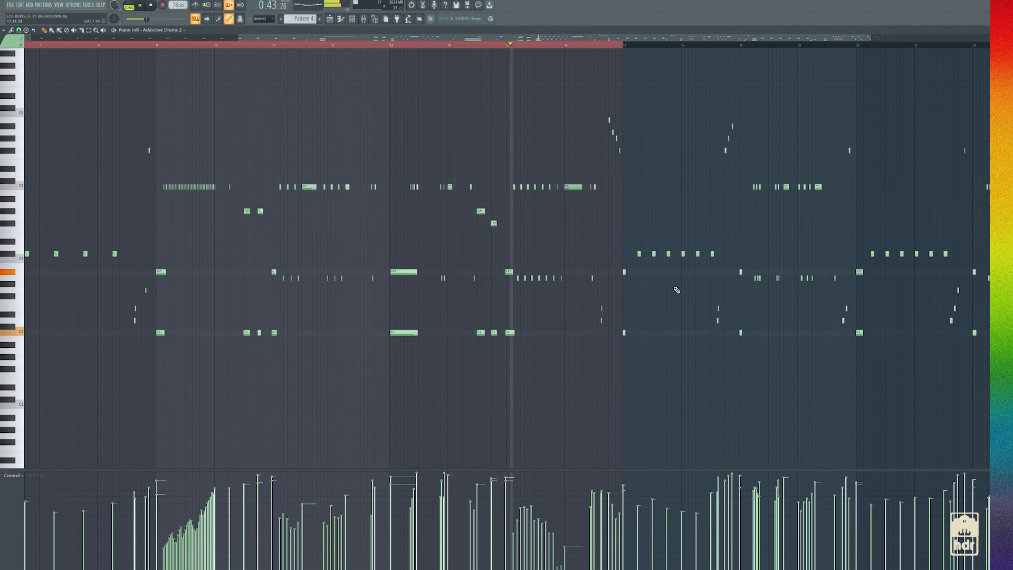
key("space")
Examine the drum notes and velocities up close and across the whole pattern, and return to the playlist
left_click(363, 20)
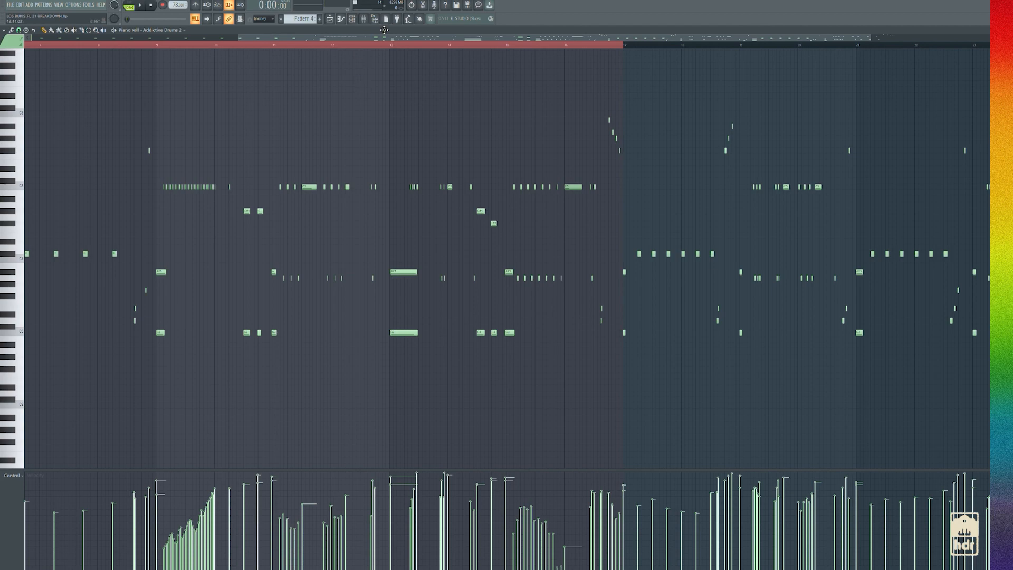
scroll(483, 252, "down", 3)
scroll(395, 248, "up", 6)
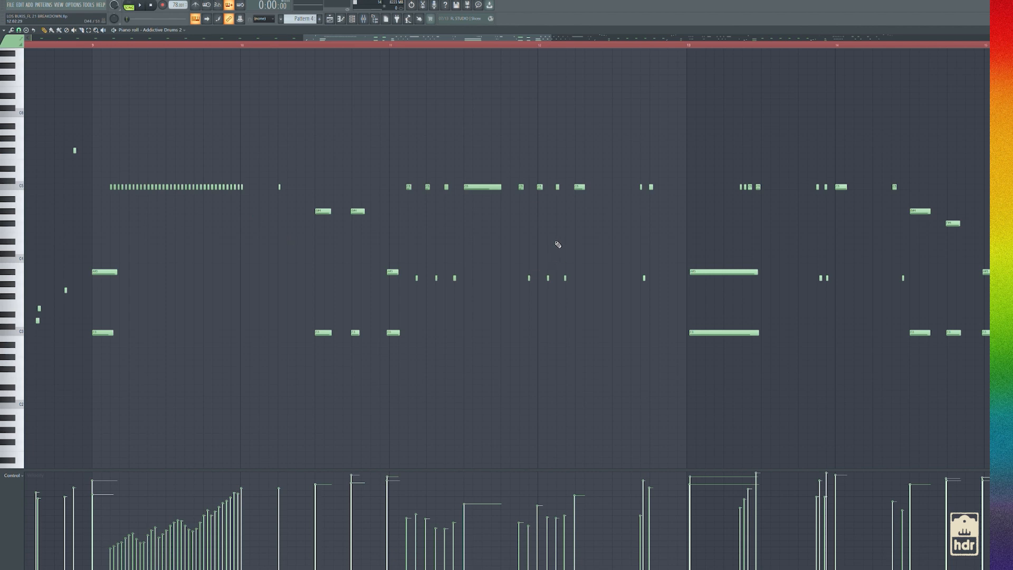
scroll(393, 298, "up", 3)
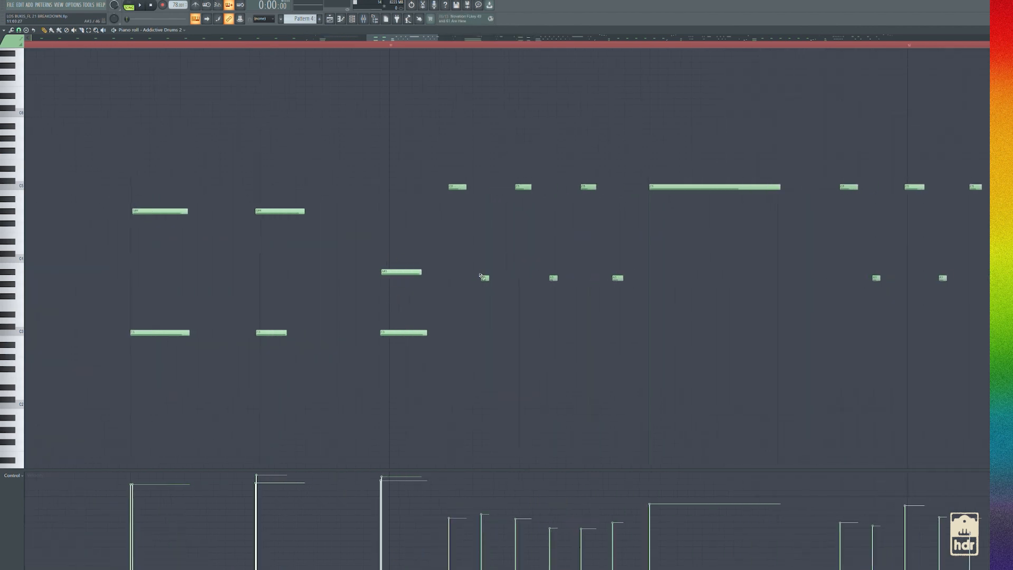
scroll(490, 279, "down", 4)
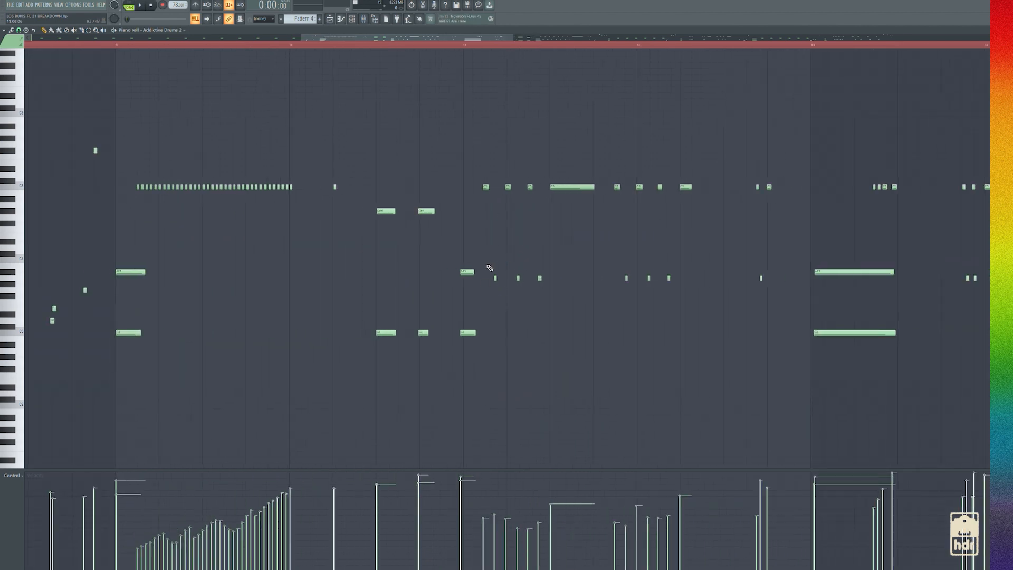
scroll(490, 266, "down", 3)
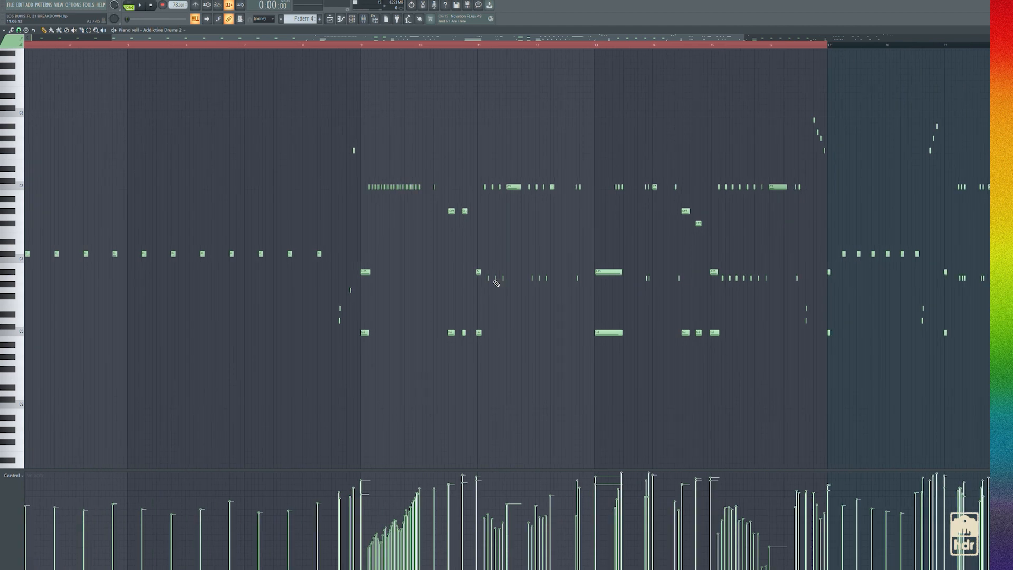
scroll(496, 279, "down", 3)
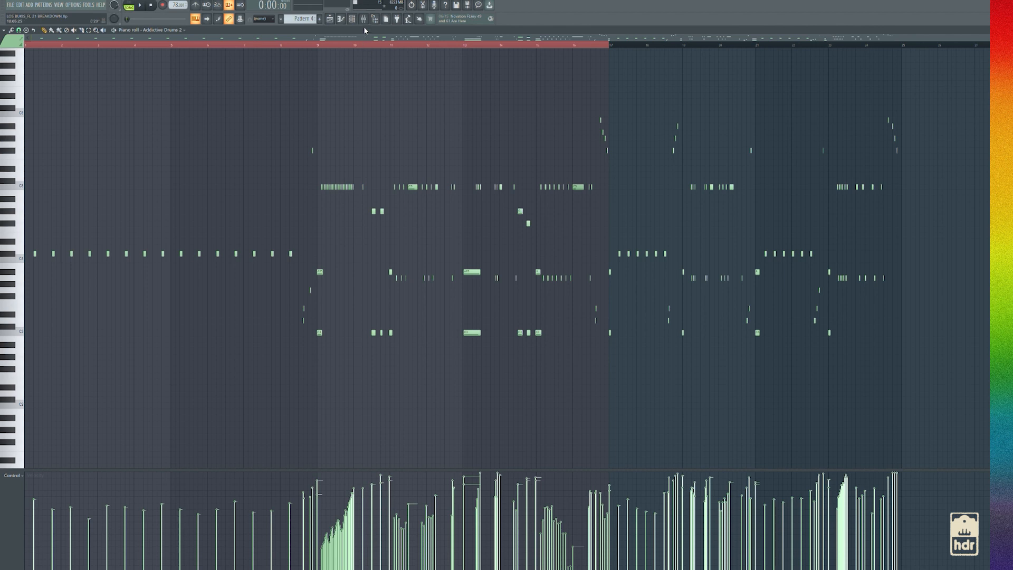
key("Escape")
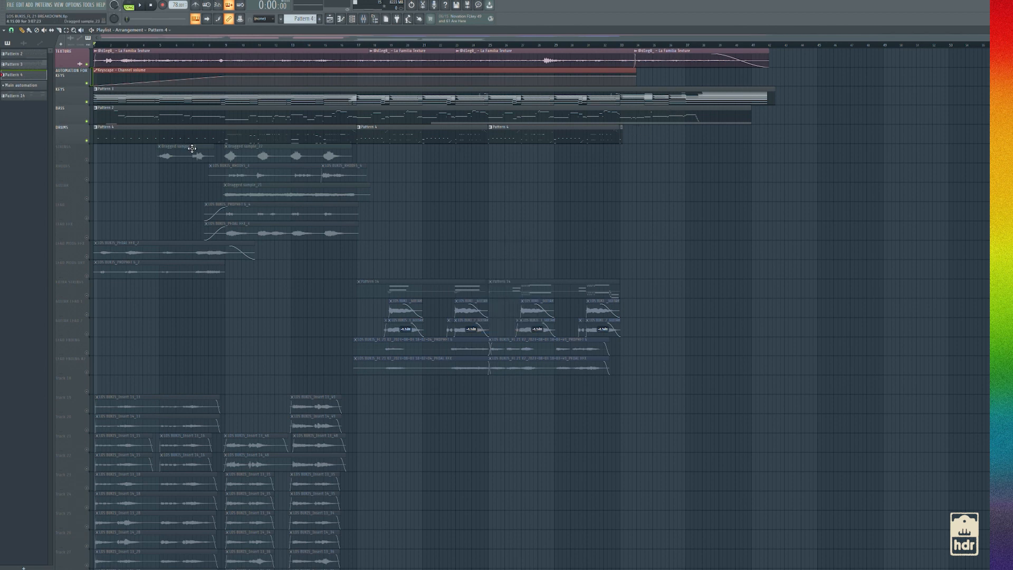
Solo the STRINGS track and bring up the channel rack and mixer
left_click(79, 157)
left_click(86, 160, "ctrl")
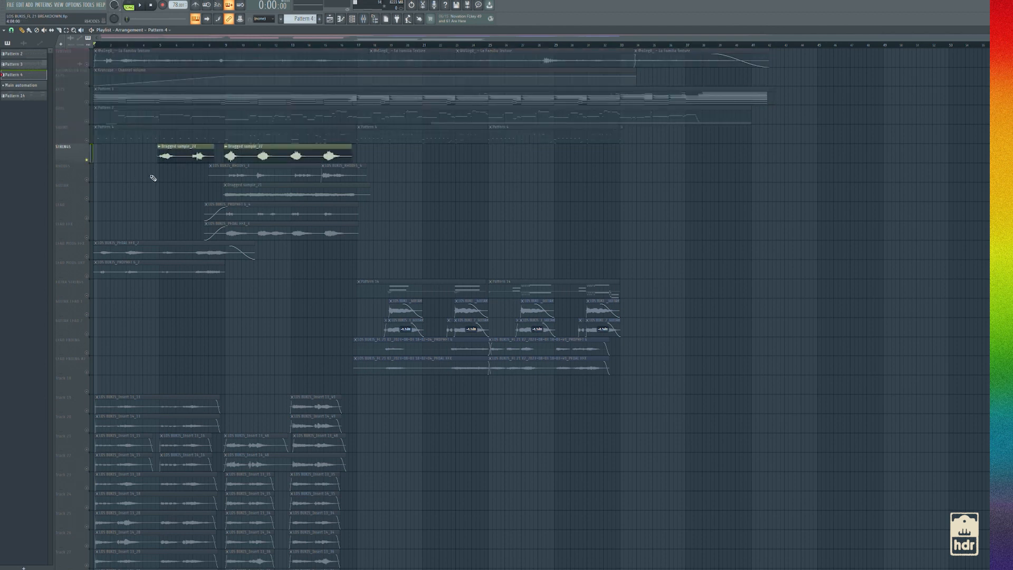
left_click(352, 20)
left_click(364, 19)
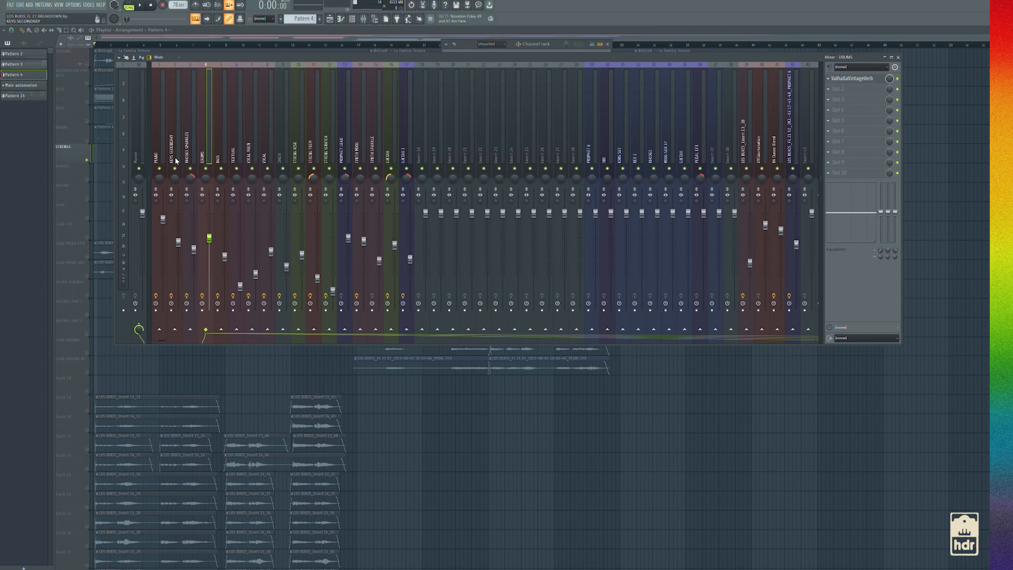
Select the BASS mixer track and inspect its Fruity Parametric EQ 2 curve
left_click(221, 158)
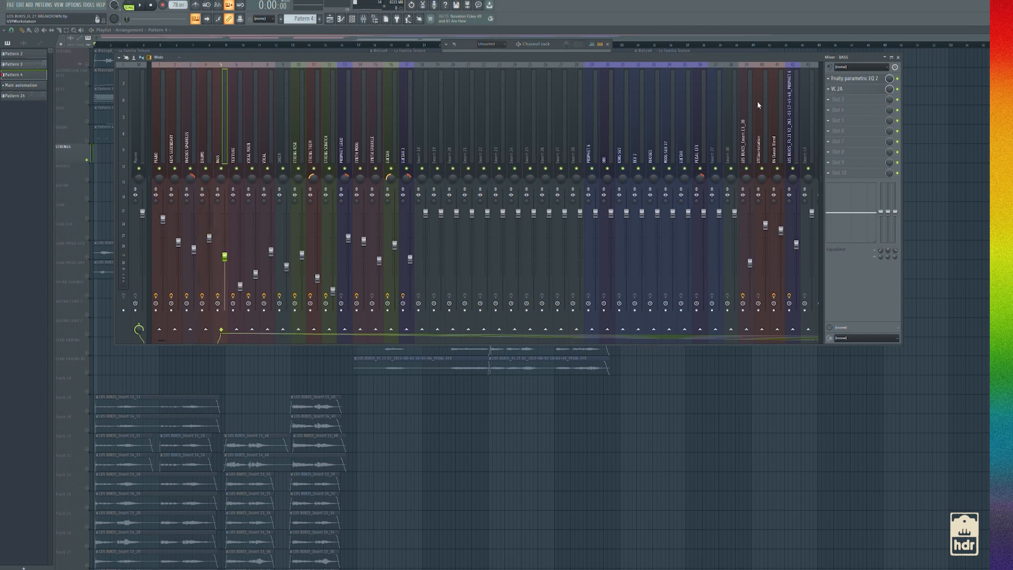
left_click(854, 79)
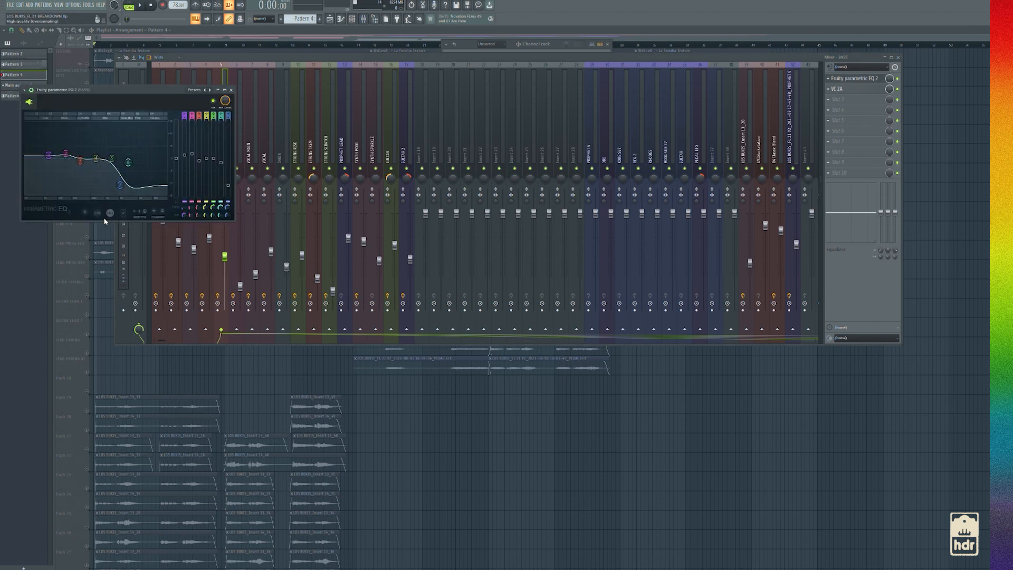
left_click_drag(67, 157, 65, 156)
Inspect the gain and peak reduction settings of the VC 2A compressor on the BASS mixer track
left_click(845, 89)
left_click(845, 89)
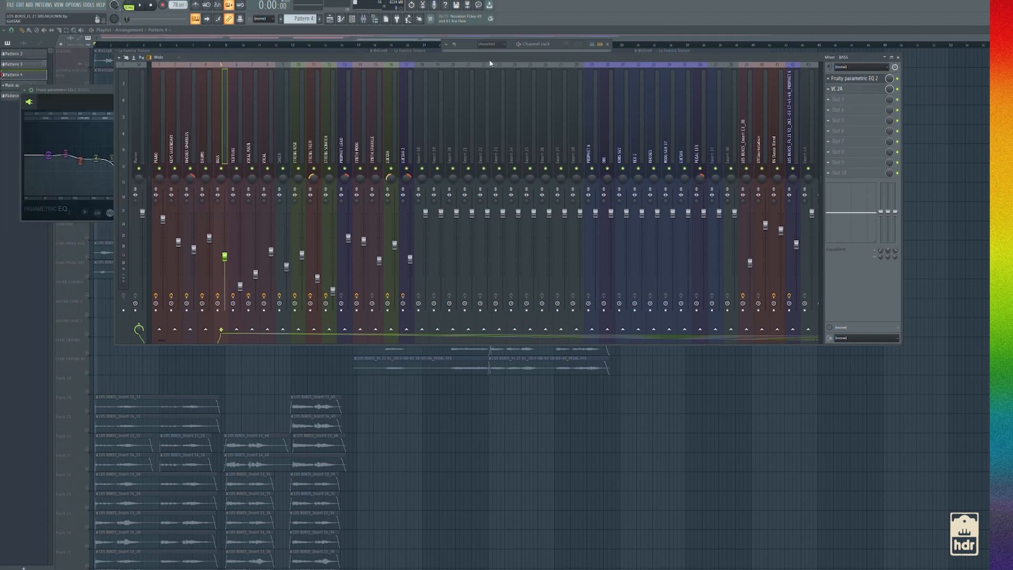
left_click(844, 90)
left_click(13, 85)
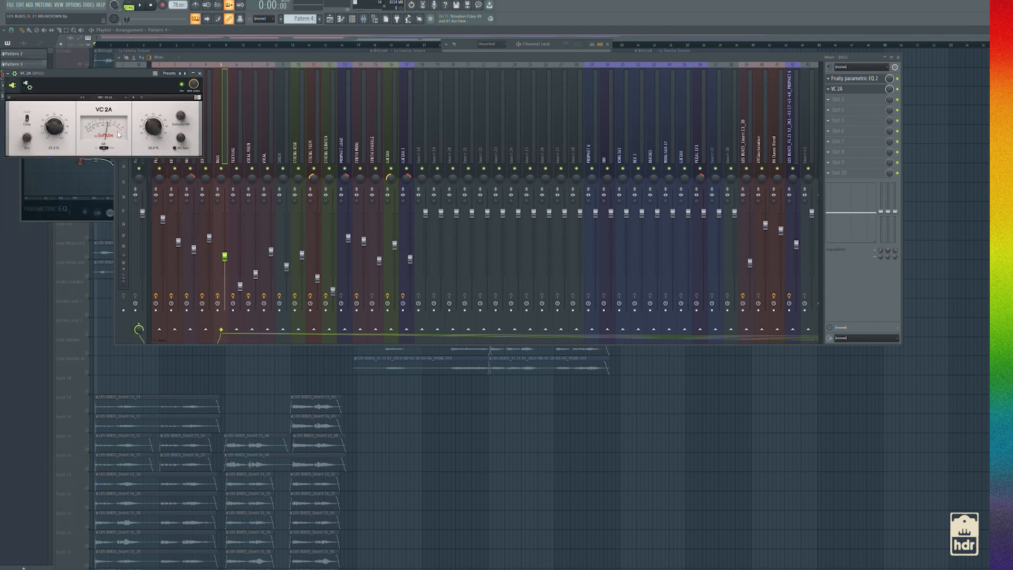
mouse_move(148, 129)
mouse_move(158, 147)
mouse_move(66, 128)
left_click_drag(153, 129, 153, 133)
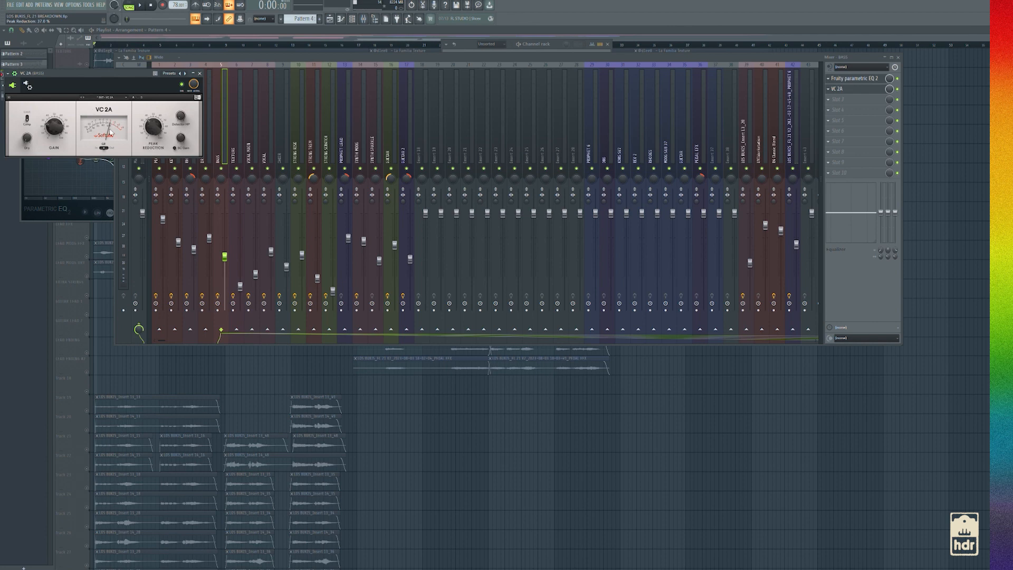
Close the VC 2A compressor and the mixer, and play the STRINGS clips from about bar 5
mouse_move(55, 128)
left_click(200, 73)
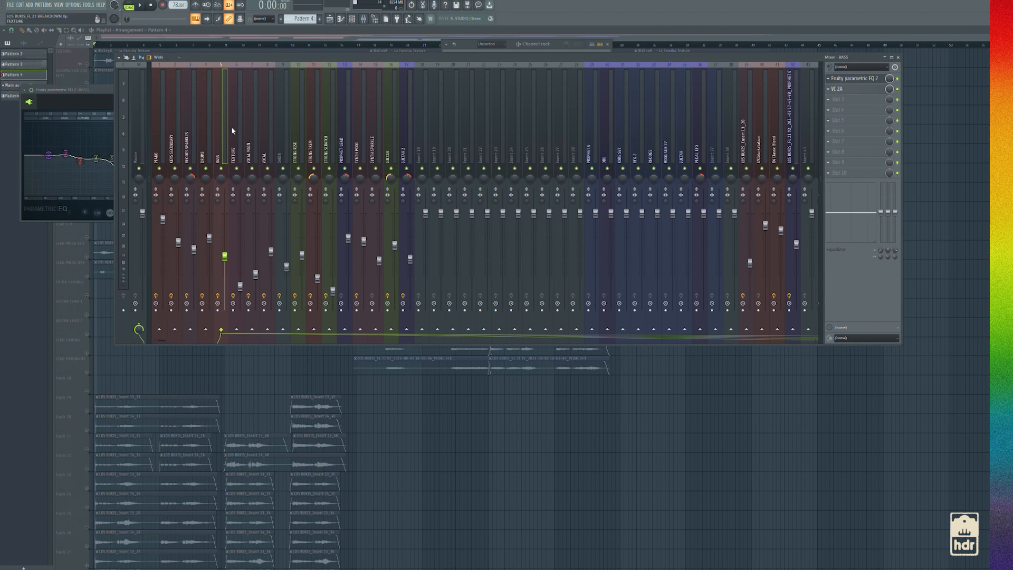
left_click(564, 31)
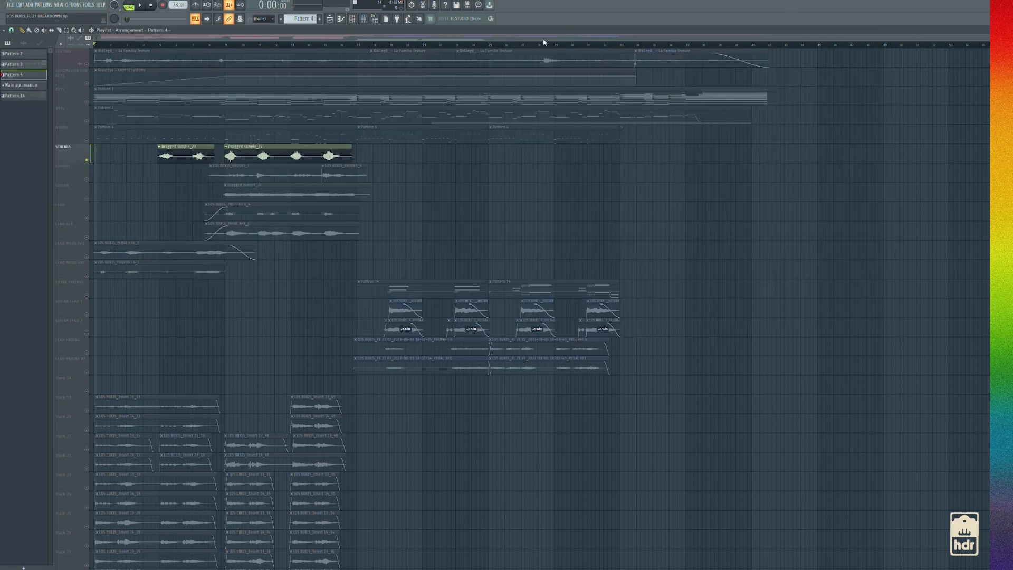
left_click(352, 22)
left_click(297, 33)
left_click(157, 44)
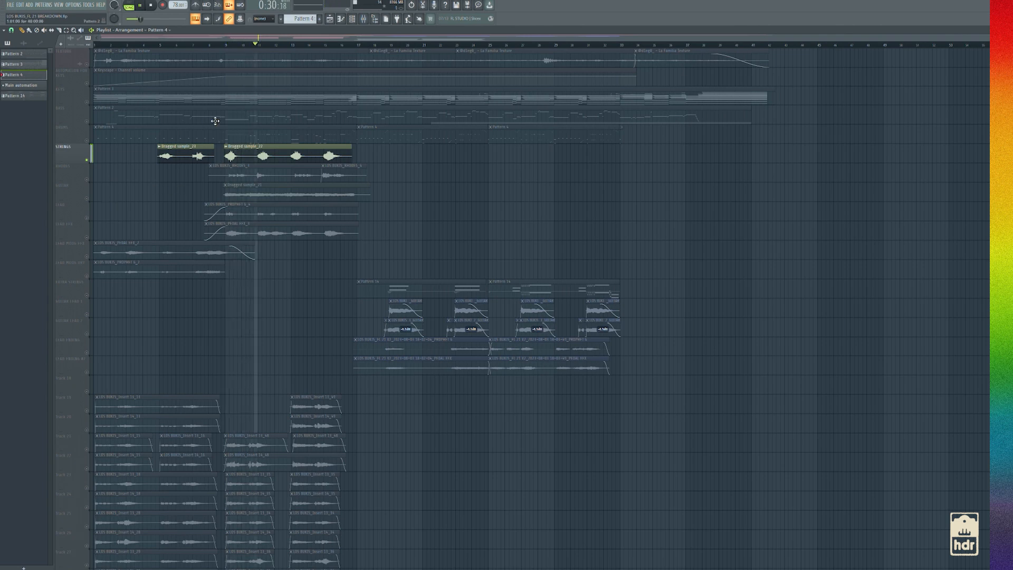
Unmute the EXTRA STRINGS track alongside STRINGS and audition its second Pattern 14 clip from two points in the timeline
left_click(87, 296)
key("space")
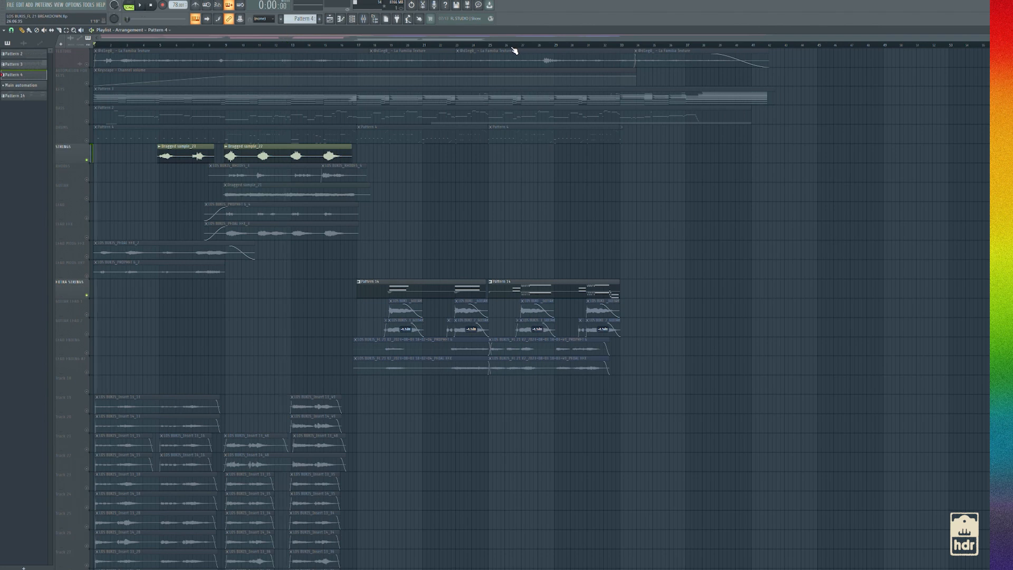
left_click(515, 48)
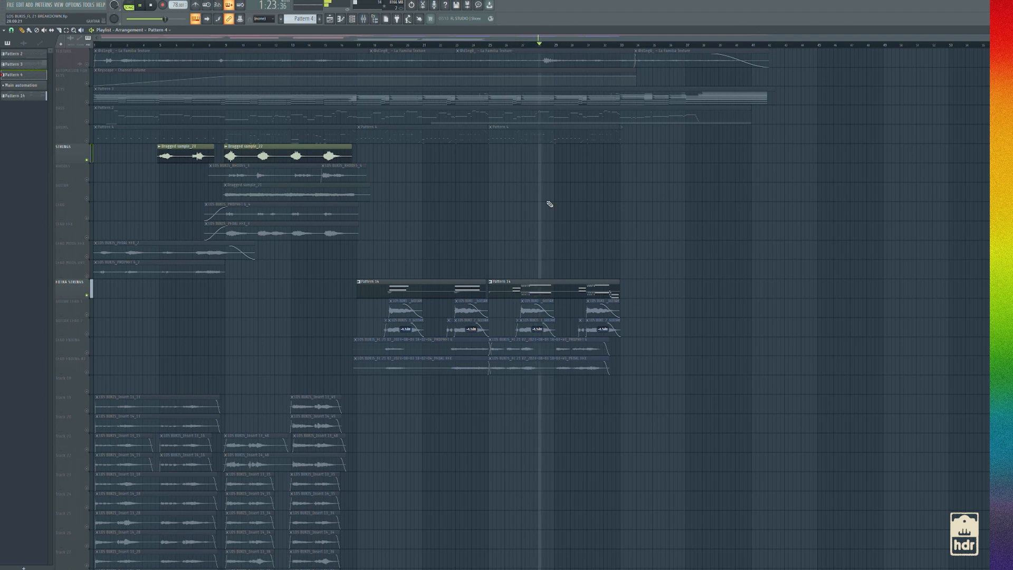
left_click(585, 46)
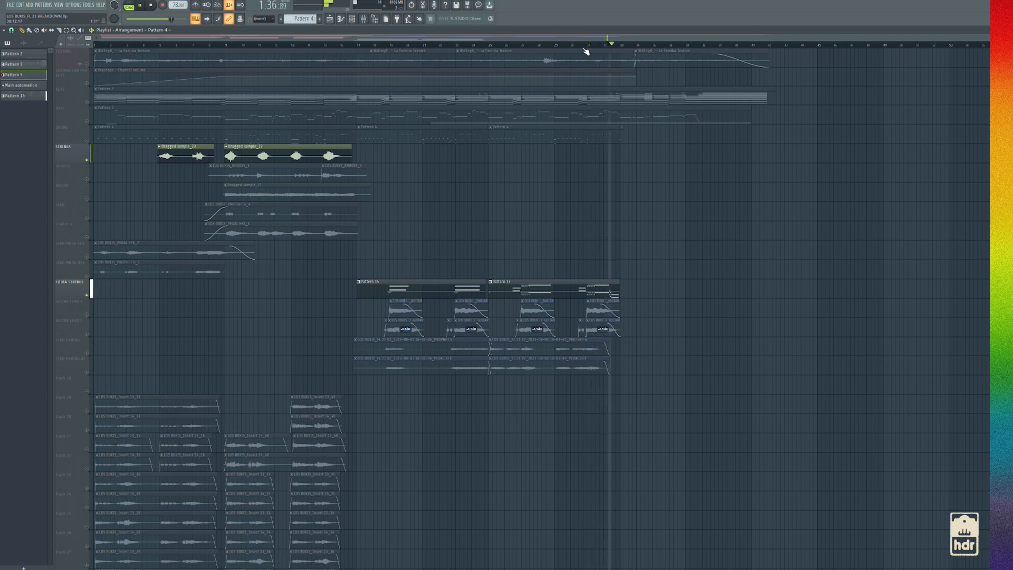
key("space")
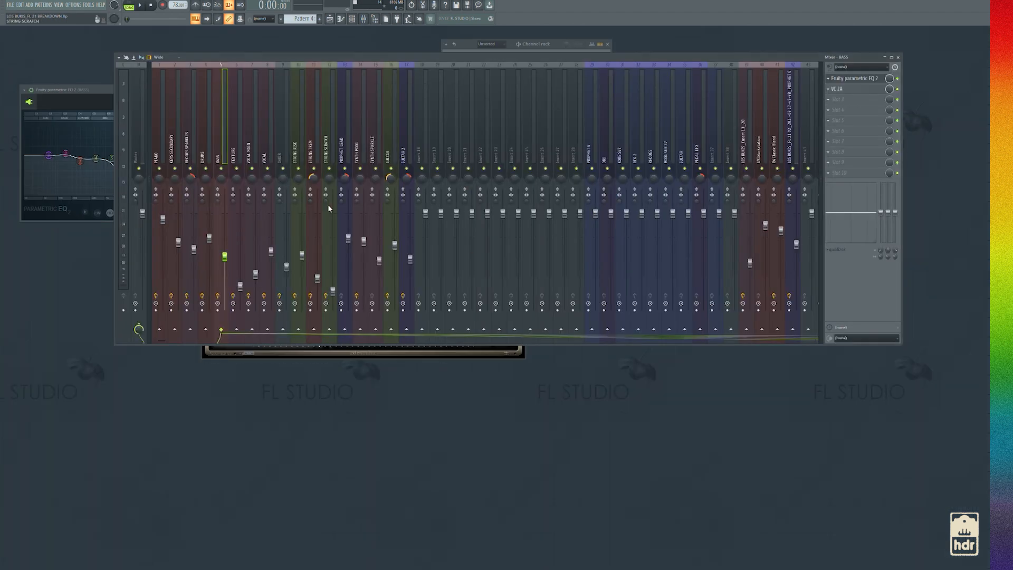
Bring up the channel rack, close the Fruity Parametric EQ 2 window and list all channels
key("F6")
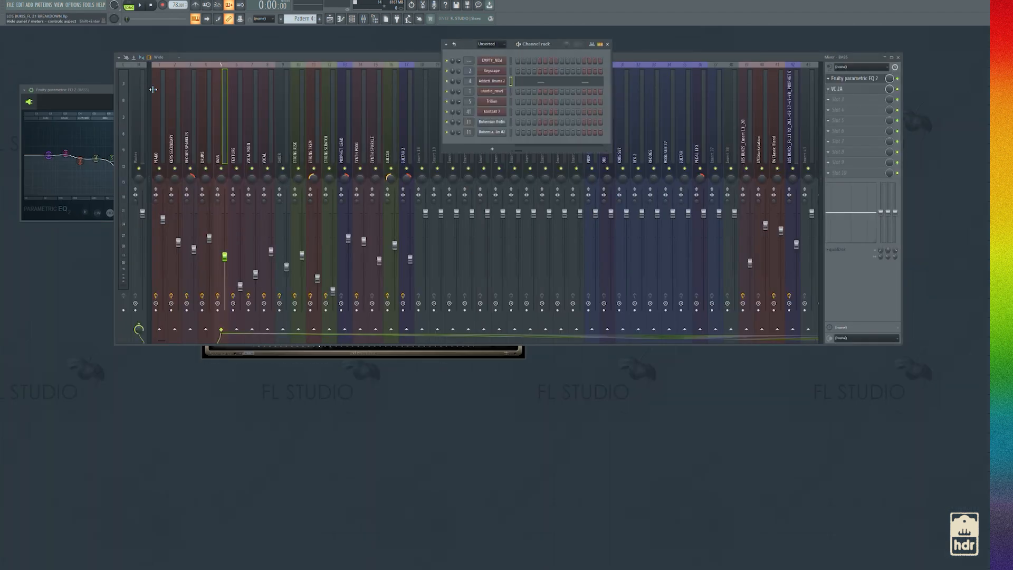
left_click(91, 90)
left_click(232, 90)
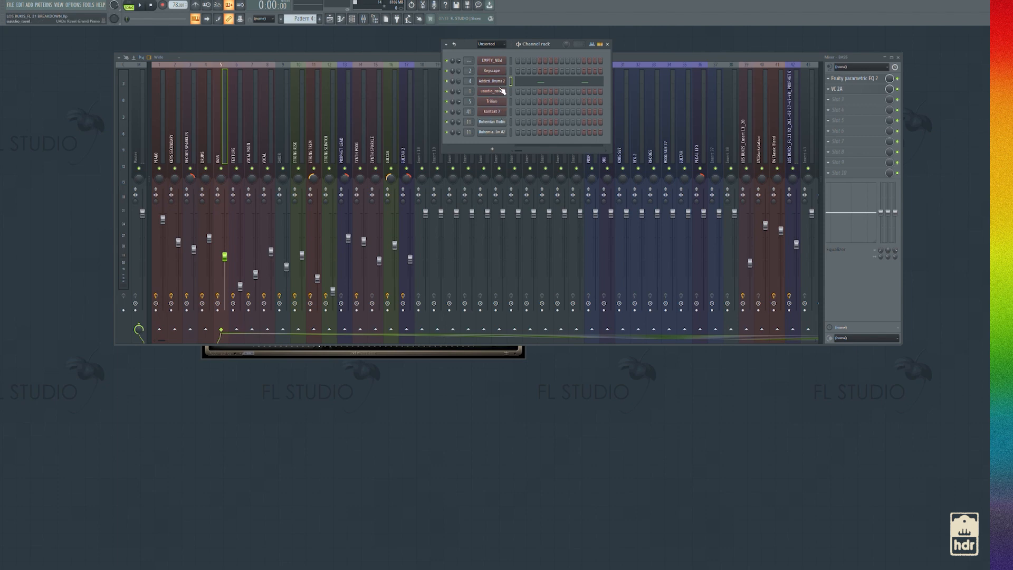
scroll(487, 47, "down", 1)
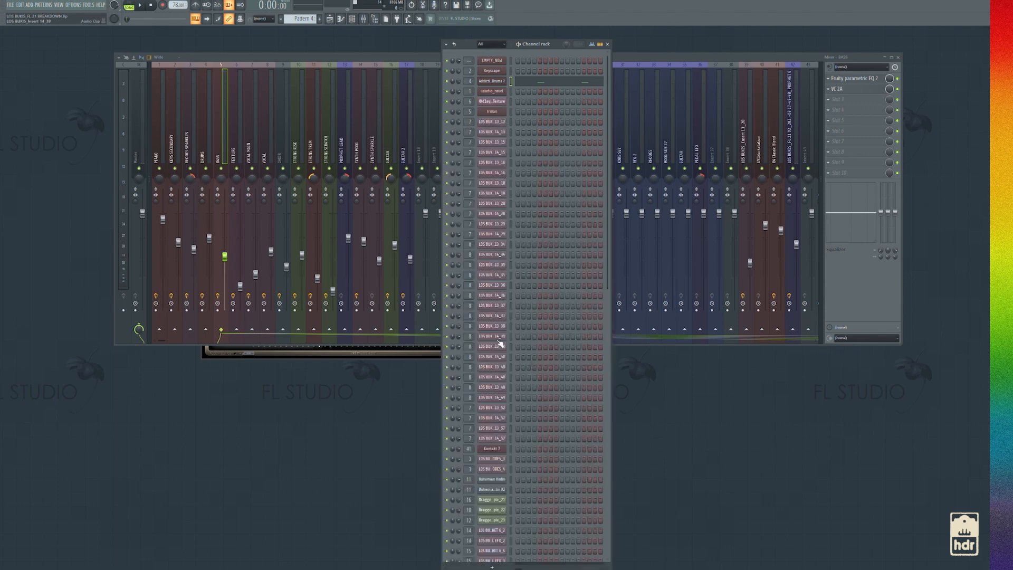
Inspect the Bohemian Violin instrument in Trio Performer mode, look through the string sample channels and return to the playlist
left_click(491, 479)
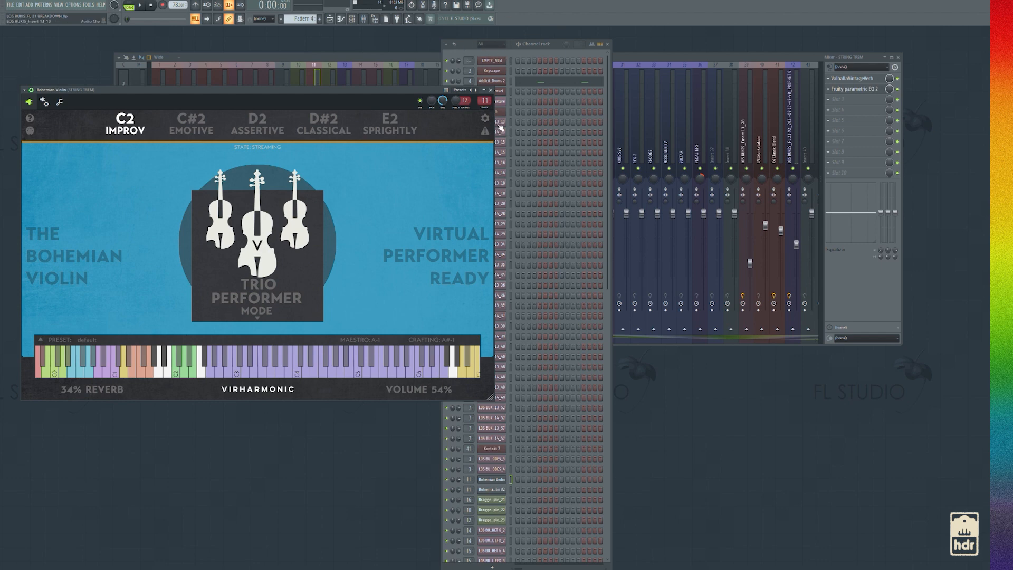
left_click(490, 89)
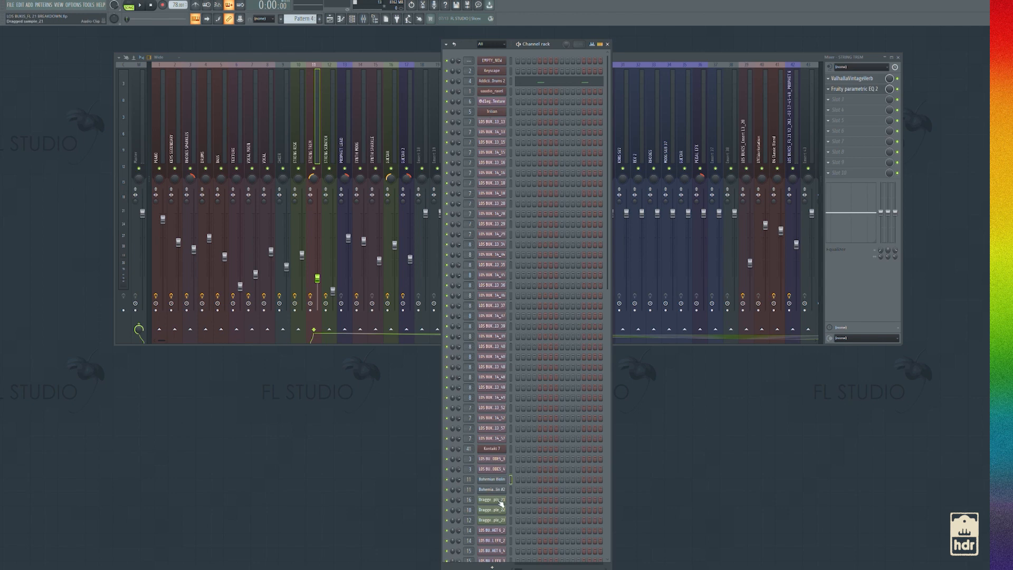
scroll(498, 509, "down", 6)
scroll(497, 480, "up", 6)
left_click(330, 19)
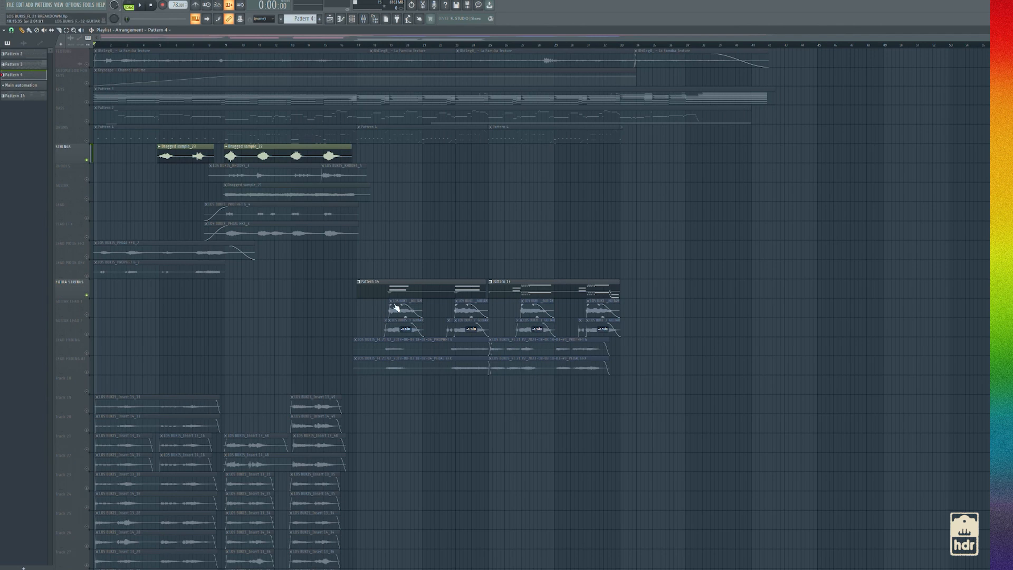
Bring up the mixer and inspect the ValhallaVintageVerb settings on the violin's mixer track
left_click(363, 19)
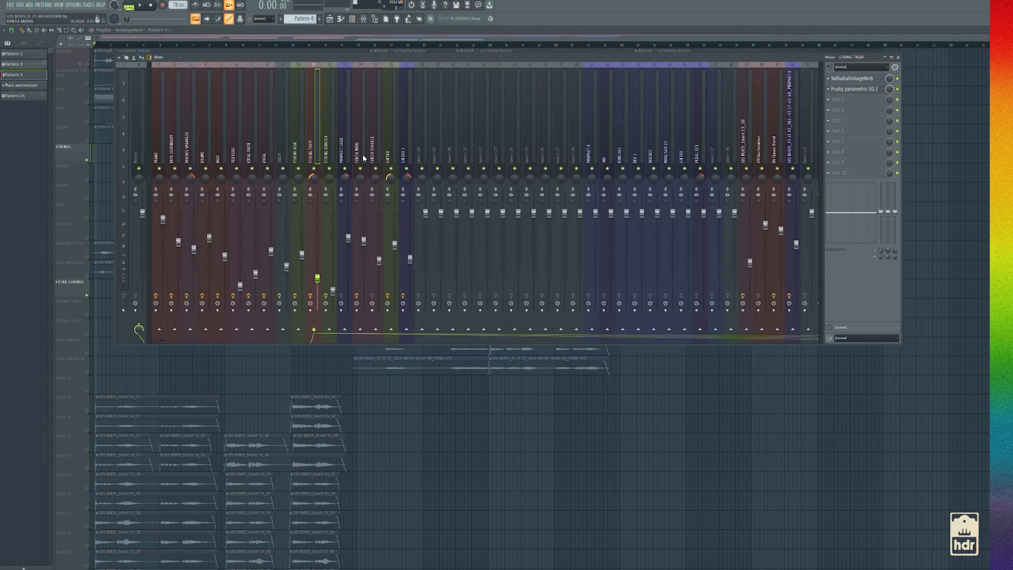
left_click(864, 79)
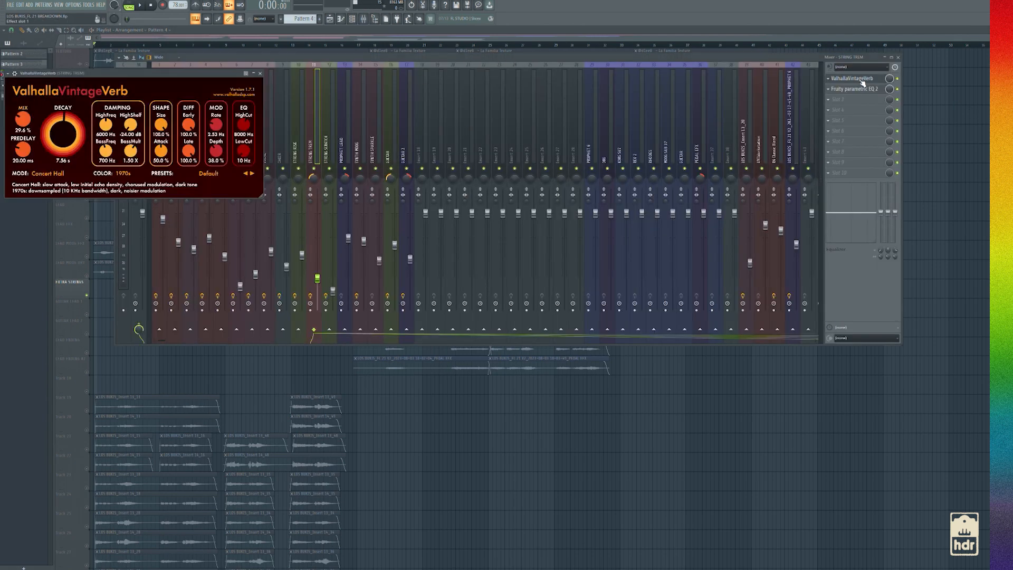
left_click(260, 73)
Inspect the Rev PLATE-140 reverb on string mixer track 10, and return to the playlist
left_click(301, 159)
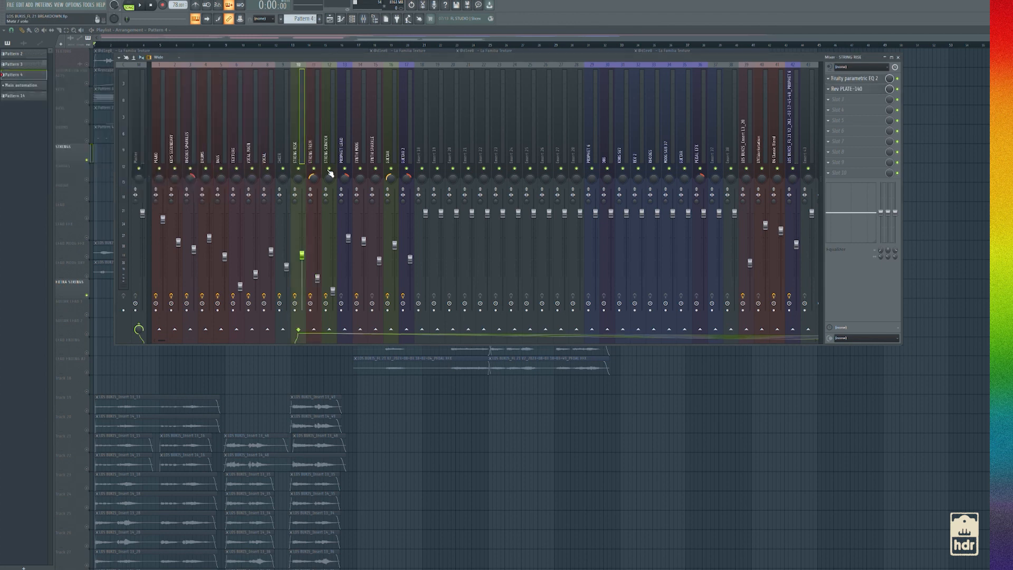
left_click(848, 89)
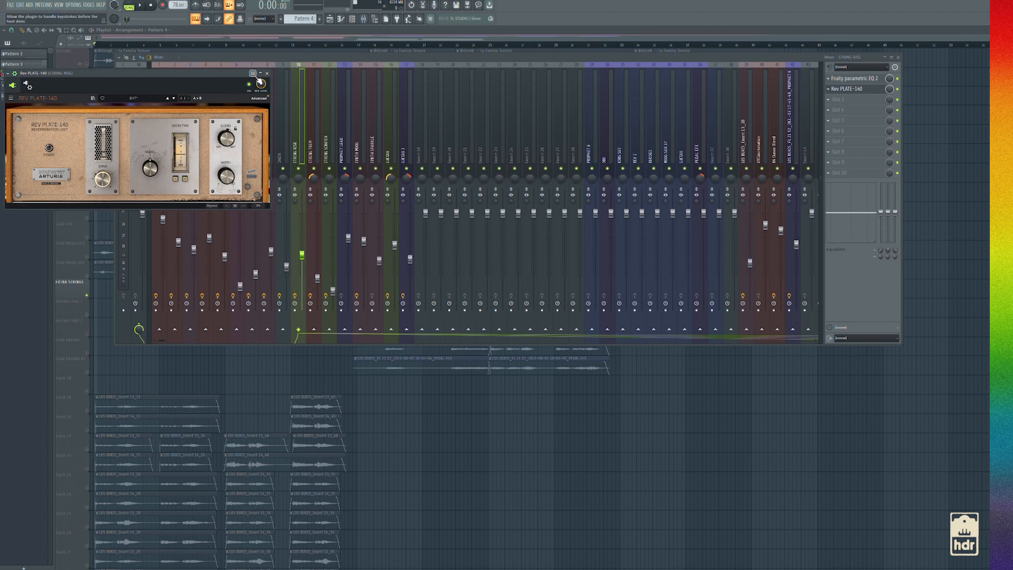
left_click(266, 73)
left_click(363, 20)
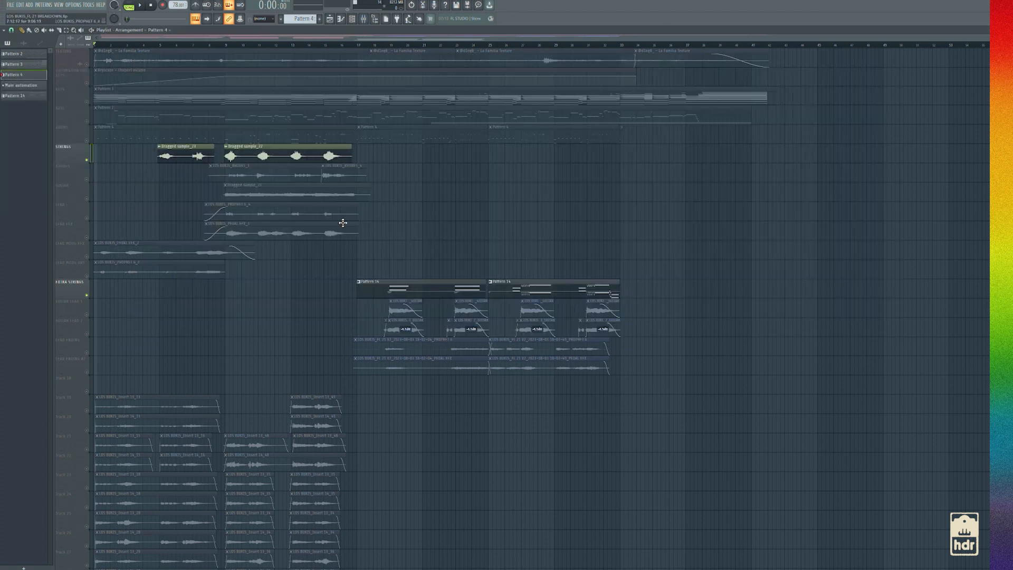
Unmute the DRUMS, BASS, KEYS, keys automation and TEXTURE tracks alongside the strings
left_click(87, 141)
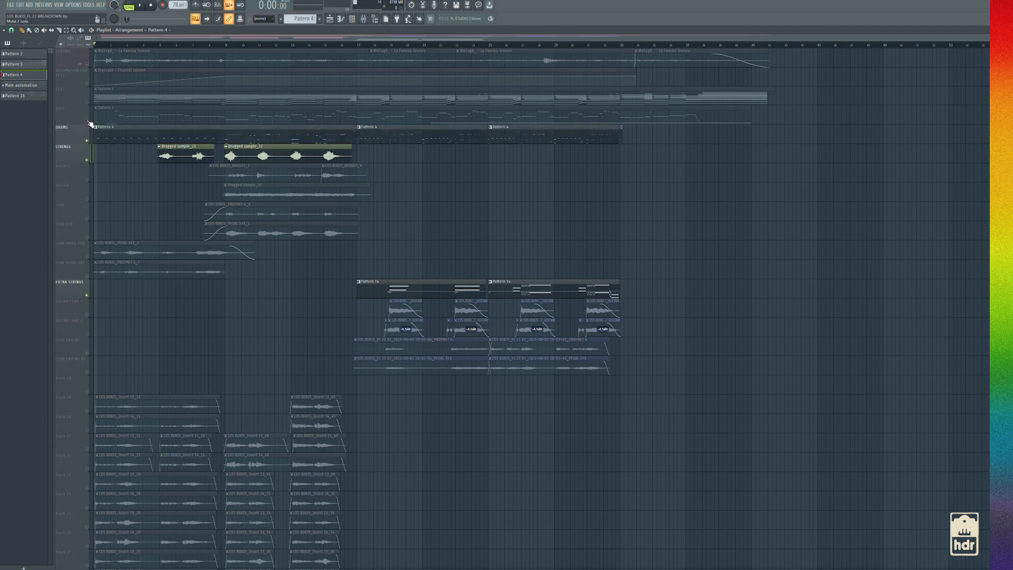
left_click(87, 121)
left_click(87, 101)
left_click(87, 83)
left_click(87, 64)
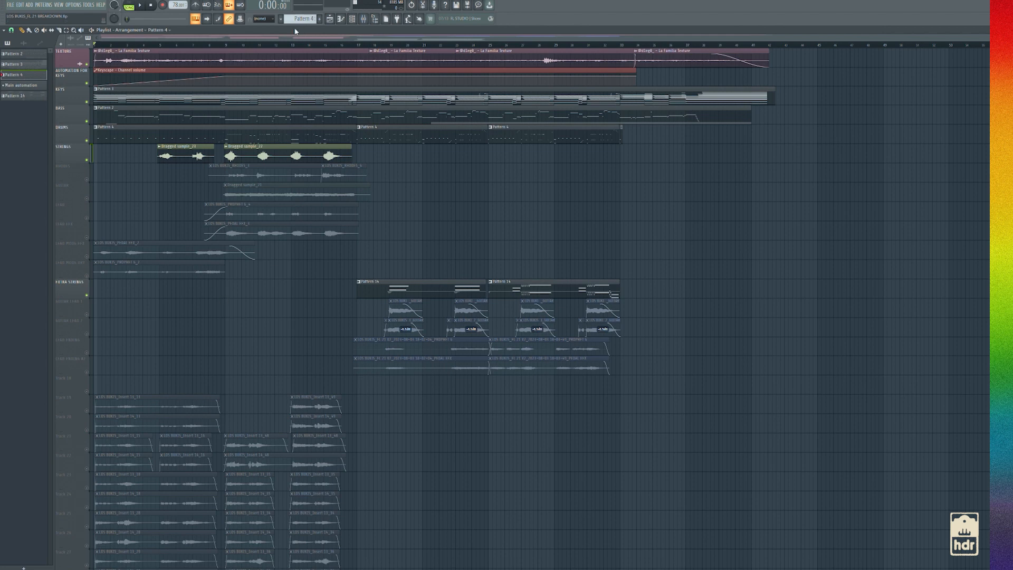
Play the unmuted layers together with the strings from about bar 5, and stop playback
left_click(157, 44)
key("space")
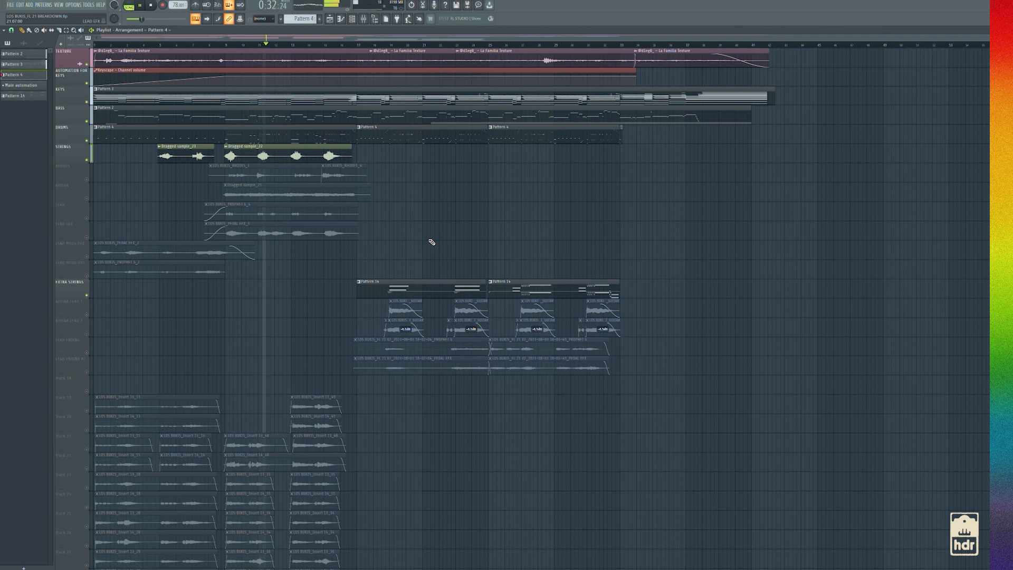
key("space")
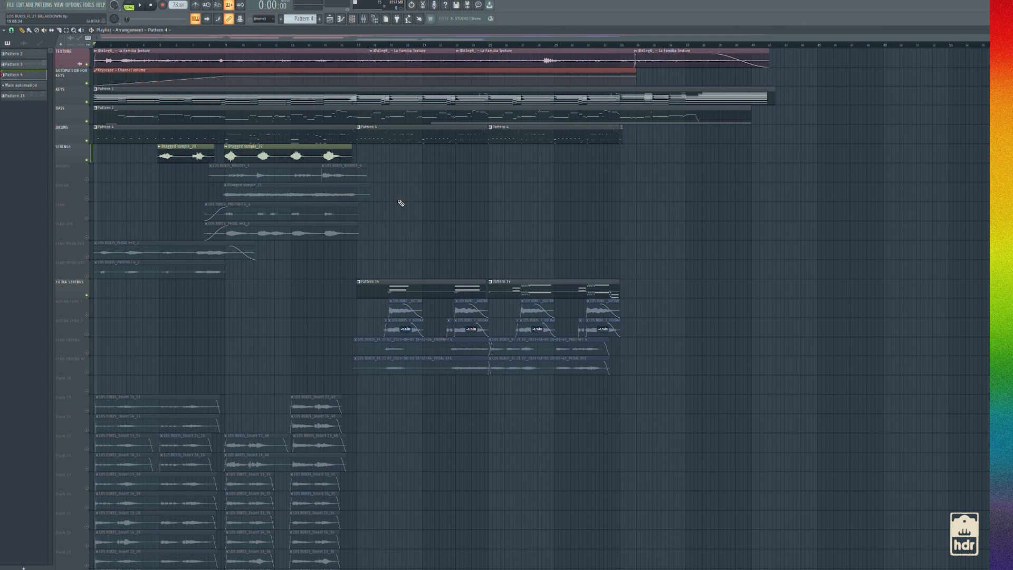
Isolate the LEAD MOOG DRY track and listen to it on its own
right_click(91, 263)
left_click(90, 259)
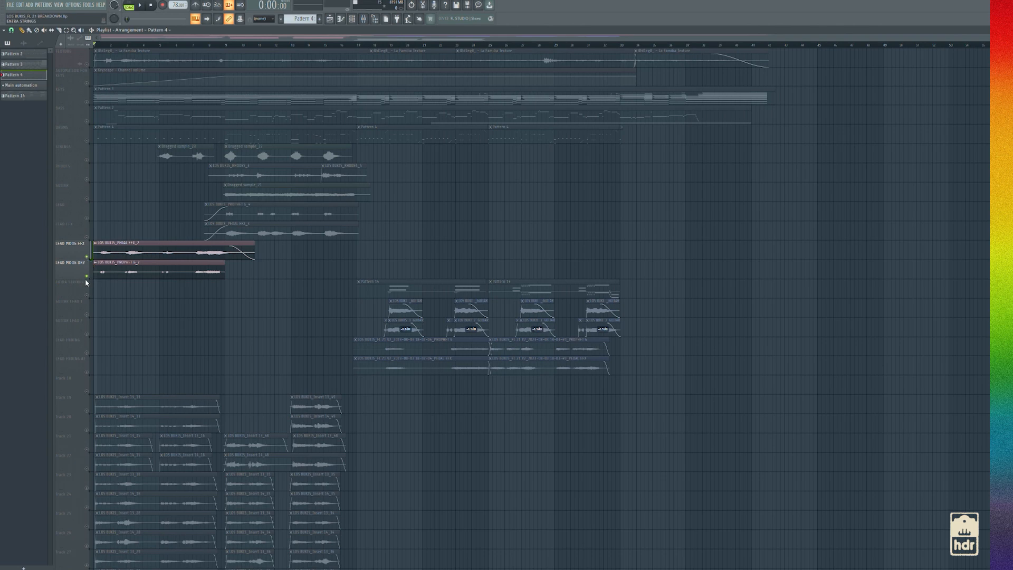
left_click(88, 276)
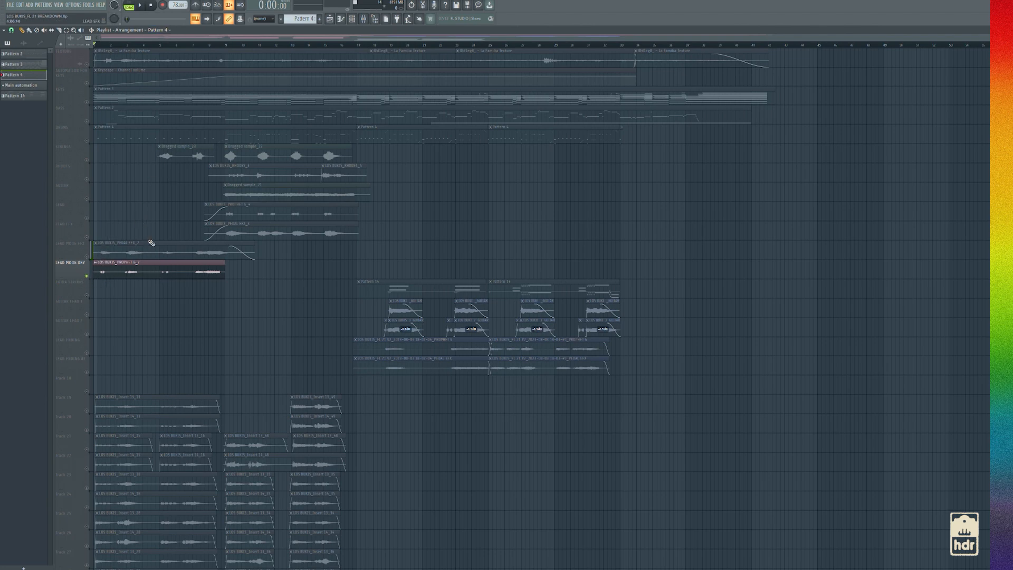
key("space")
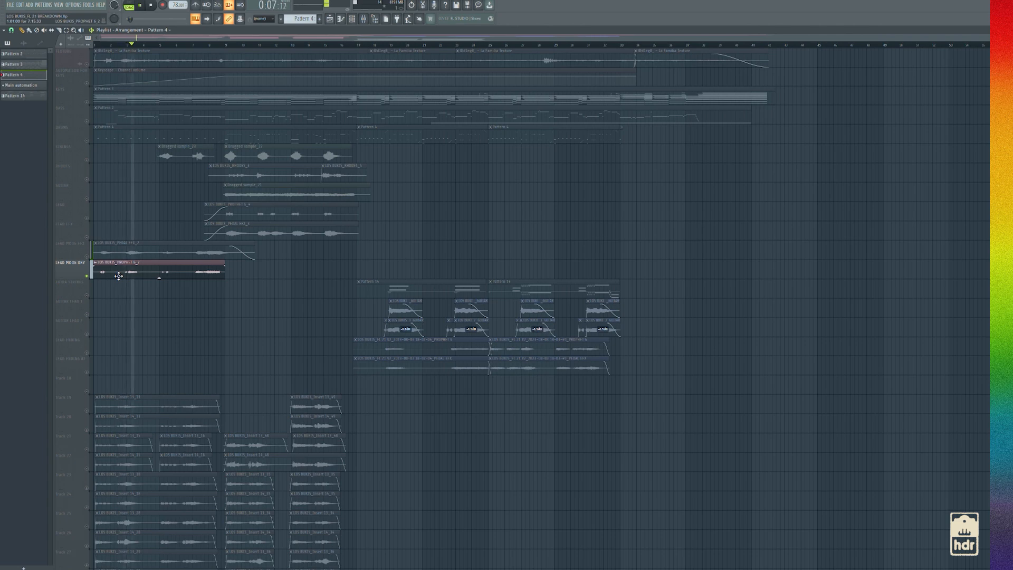
key("space")
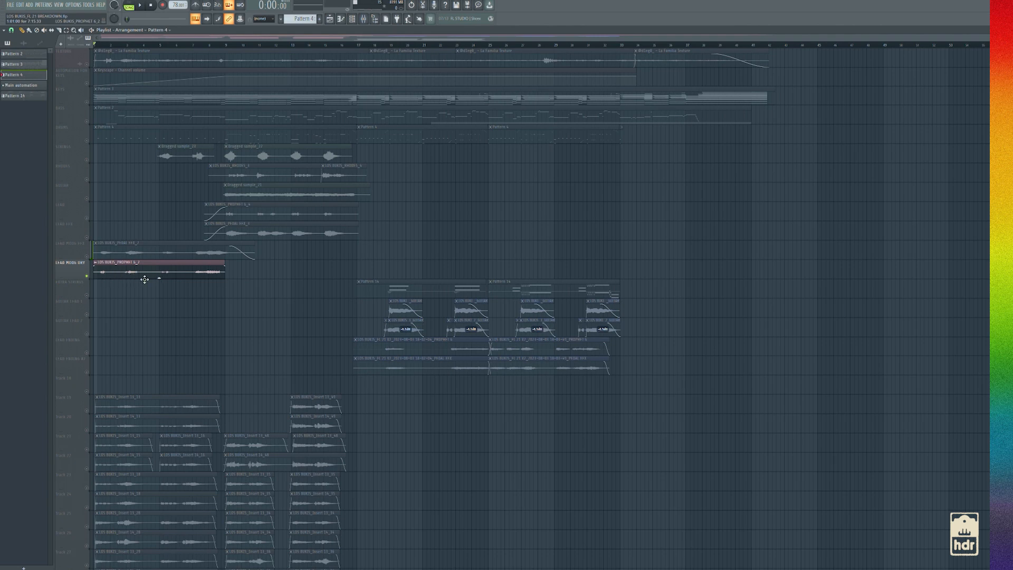
Solo the LEAD MOOG EFX track and listen to it on its own
left_click(86, 257)
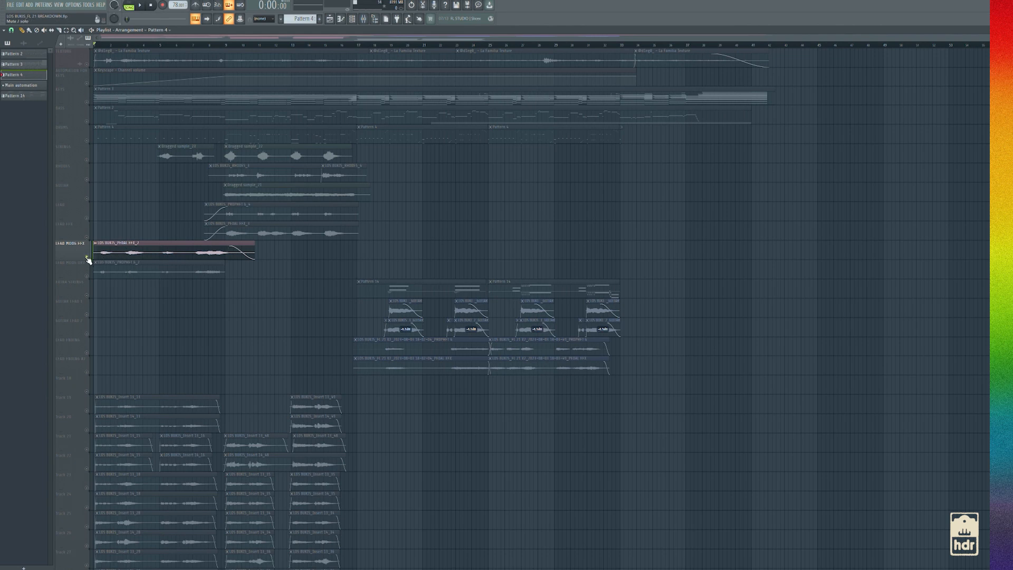
right_click(87, 257)
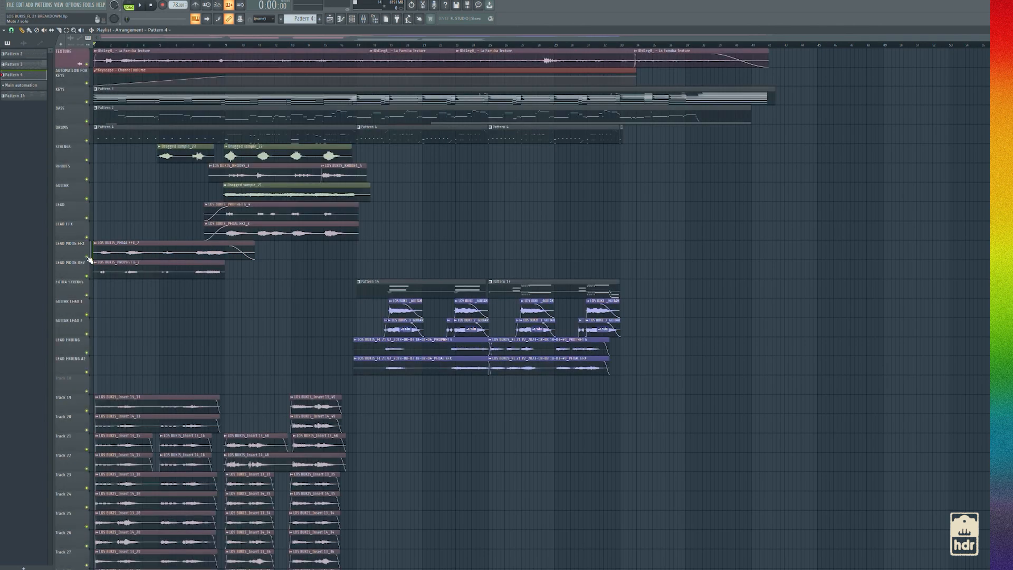
right_click(87, 257)
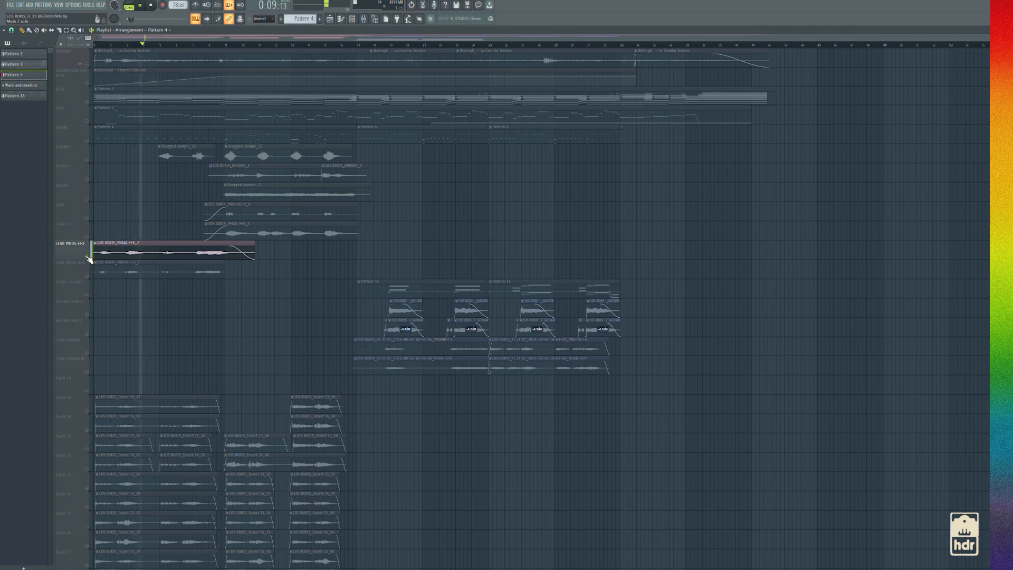
key("space")
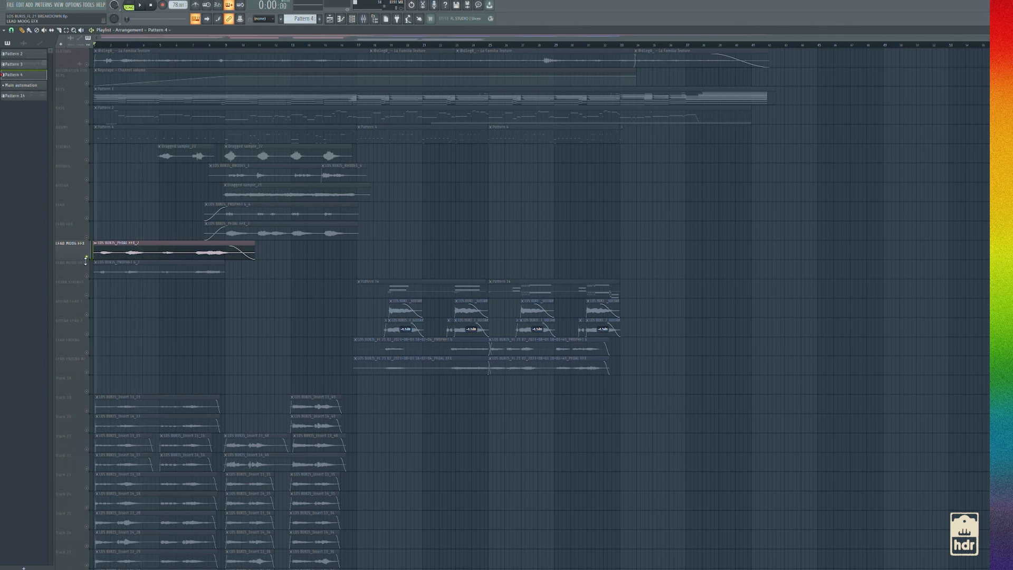
Isolate the LEAD MOOG EFX and LEAD MOOG DRY tracks together in the playlist
left_click(87, 276)
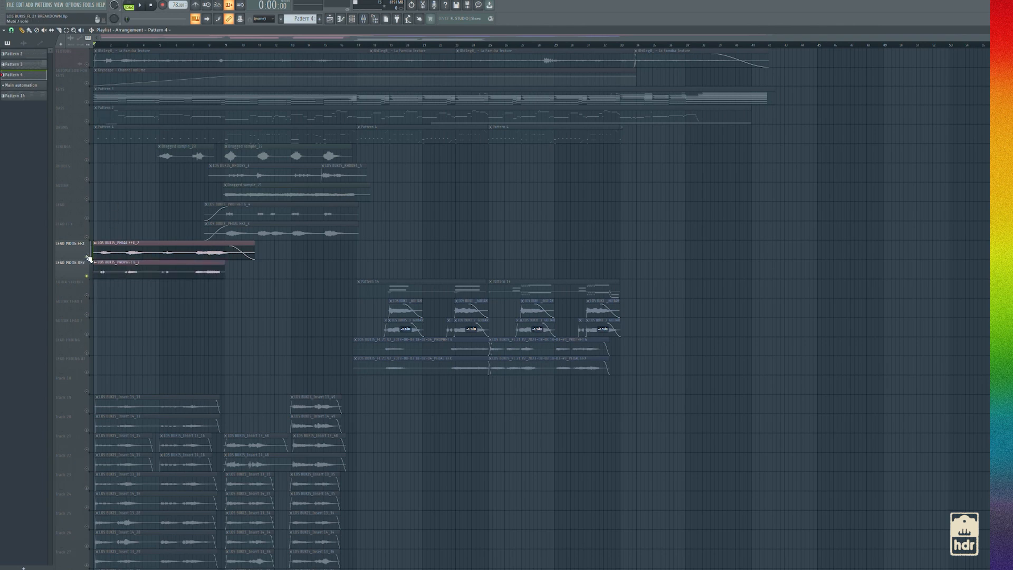
right_click(88, 237)
right_click(88, 239)
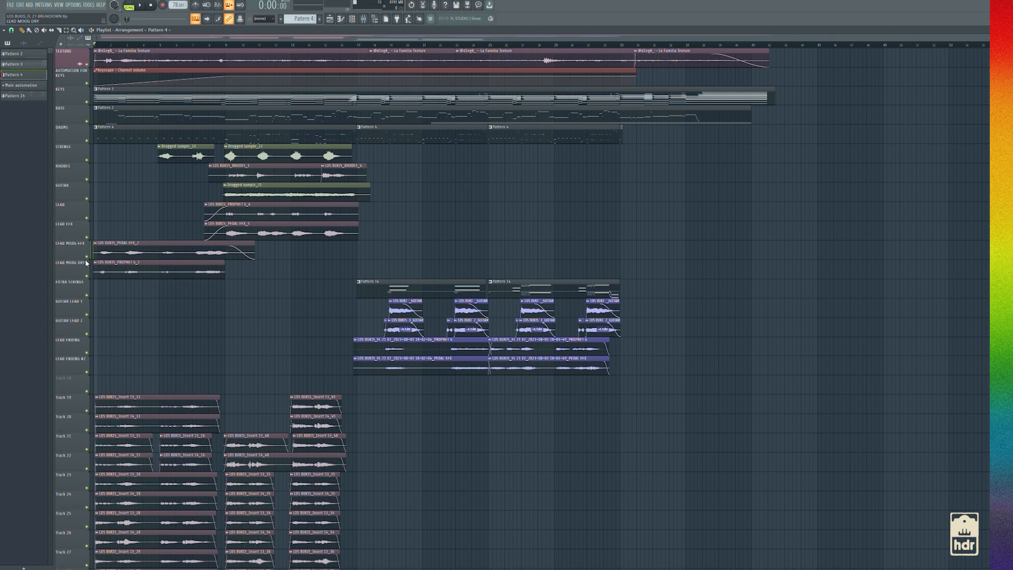
right_click(87, 257)
left_click(87, 276)
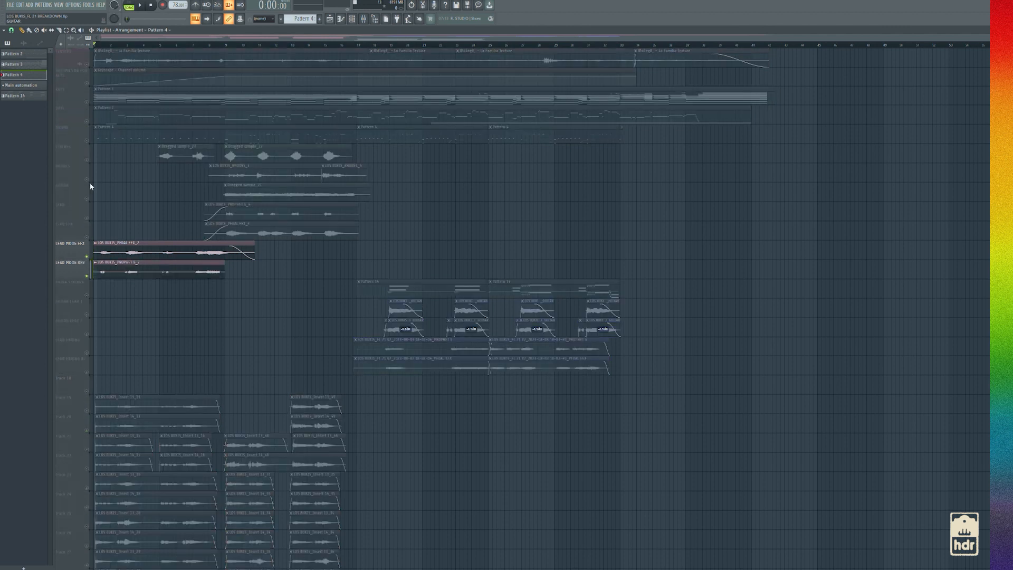
Unmute DRUMS, BASS, KEYS, the keys automation, TEXTURE and STRINGS, and play them with both LEAD MOOG tracks
left_click(87, 141)
left_click(87, 121)
left_click(87, 83)
left_click(87, 64)
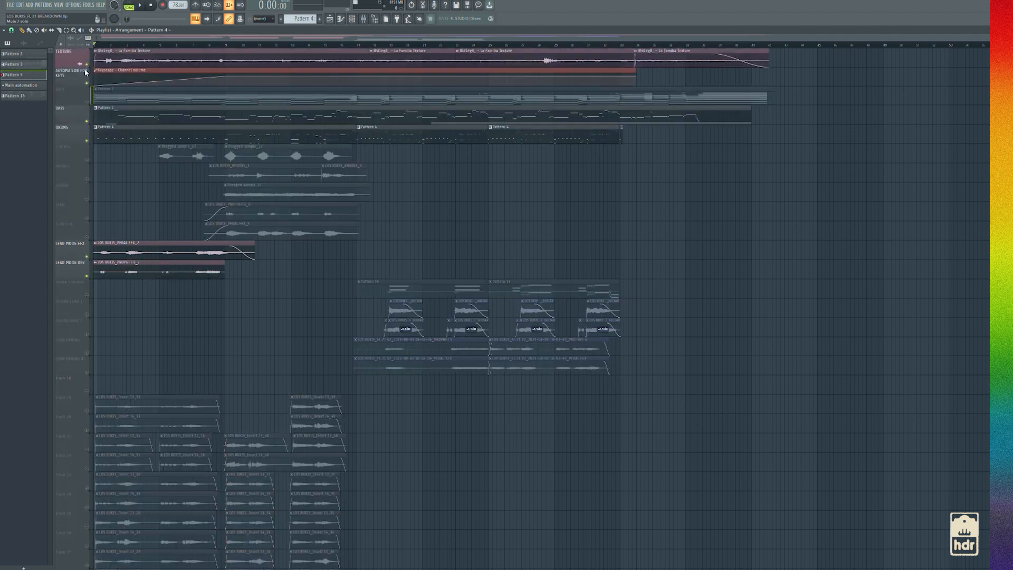
left_click(86, 102)
key("space")
left_click(87, 160)
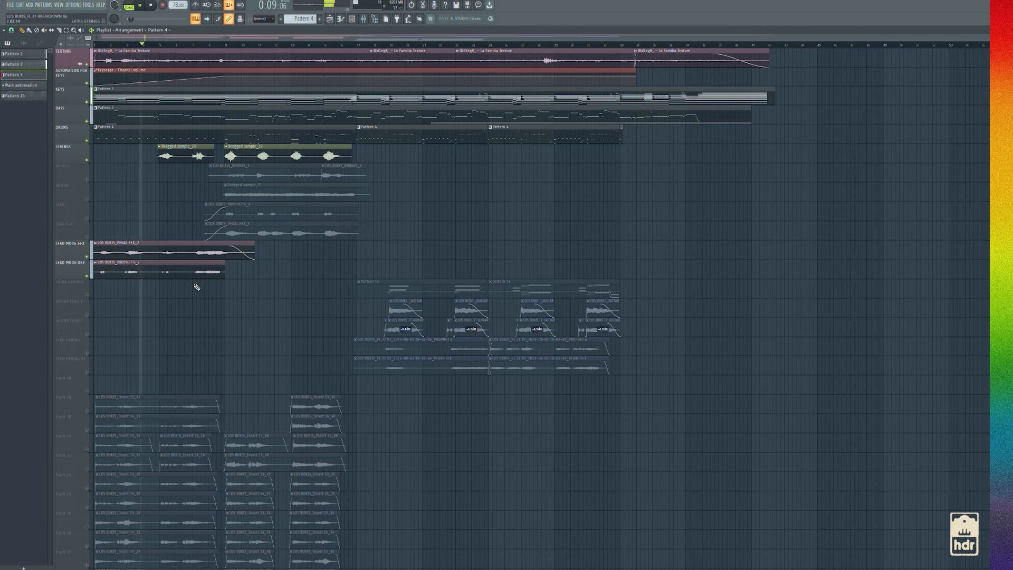
Stop playback and isolate the vocal takes on Track 19 to Track 30 in the playlist
key("space")
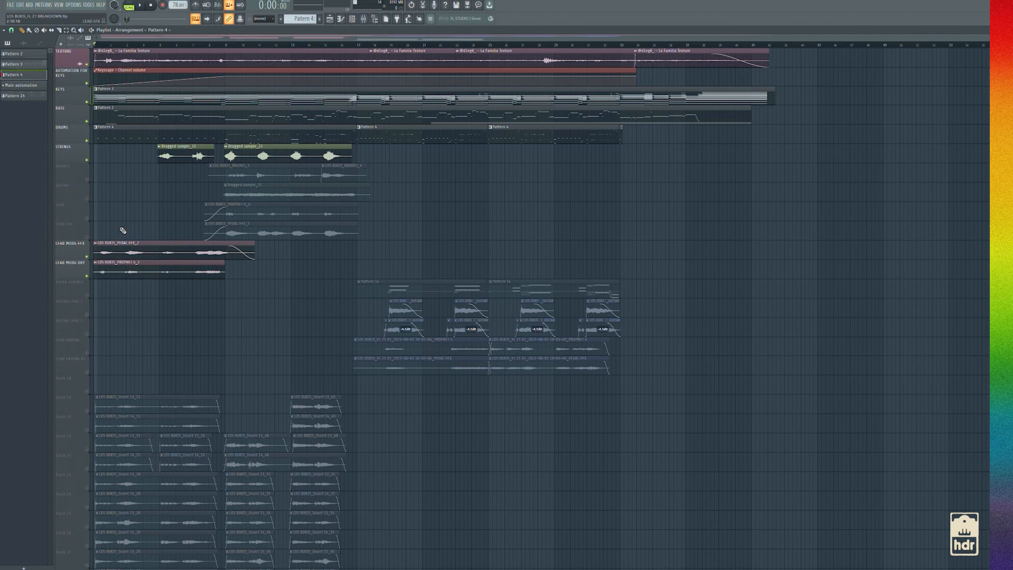
scroll(89, 295, "down", 9)
scroll(87, 285, "up", 7)
scroll(87, 264, "up", 2)
scroll(91, 253, "down", 13)
scroll(84, 288, "up", 11)
scroll(93, 316, "down", 4)
scroll(95, 317, "down", 3)
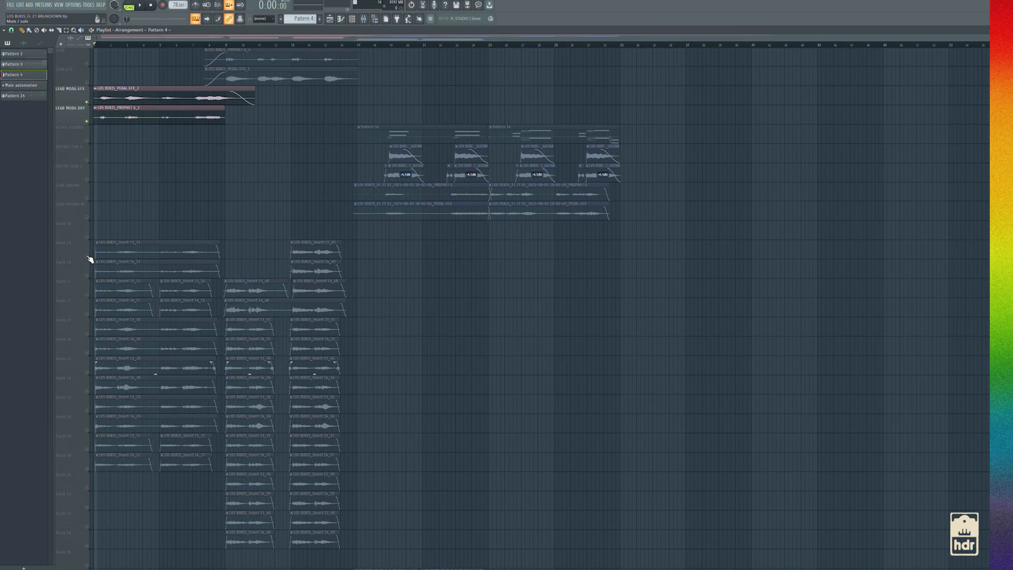
left_click_drag(87, 257, 88, 469)
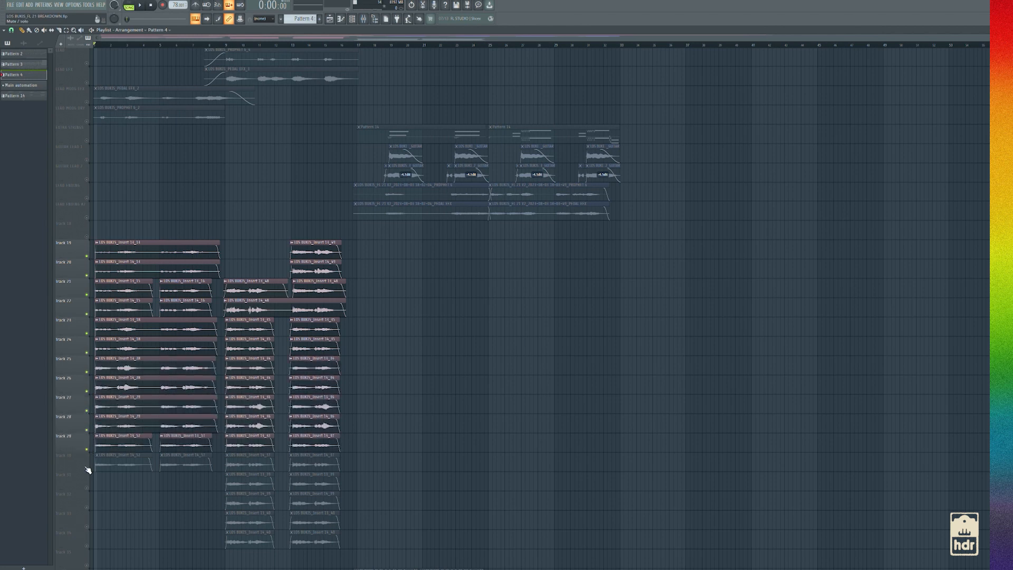
Solo Track 19 and listen to that vocal take on its own
right_click(87, 257)
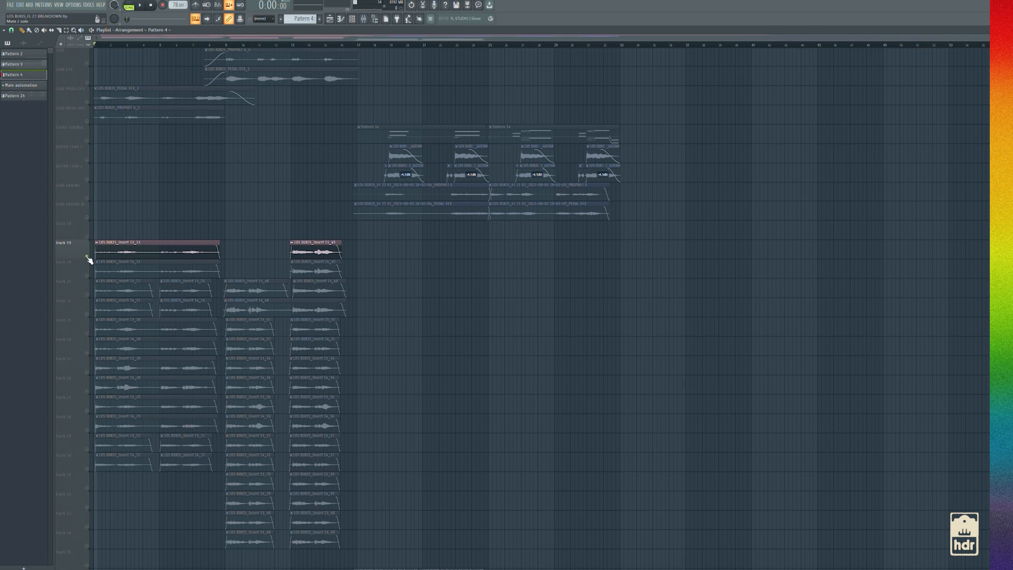
key("space")
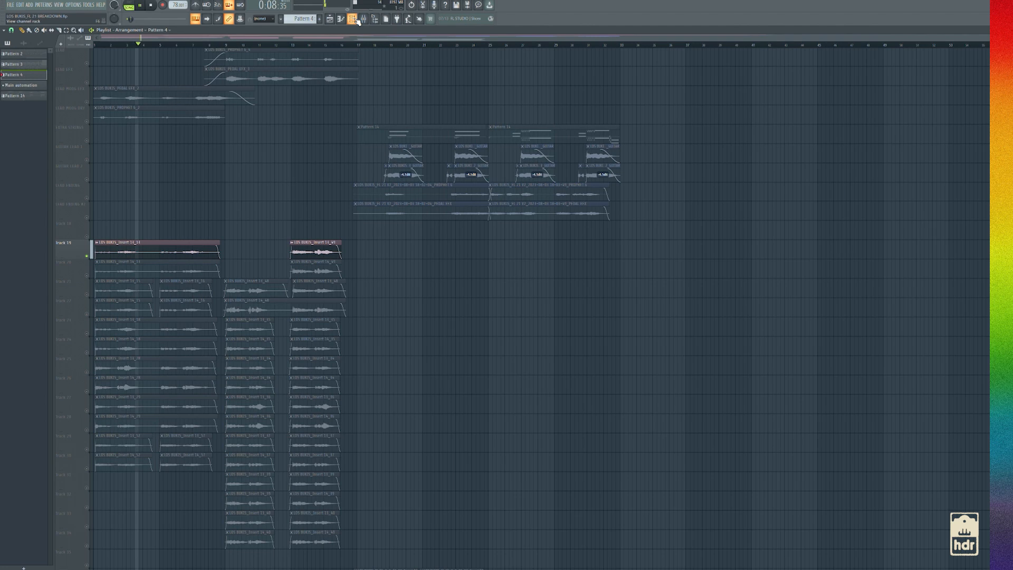
key("space")
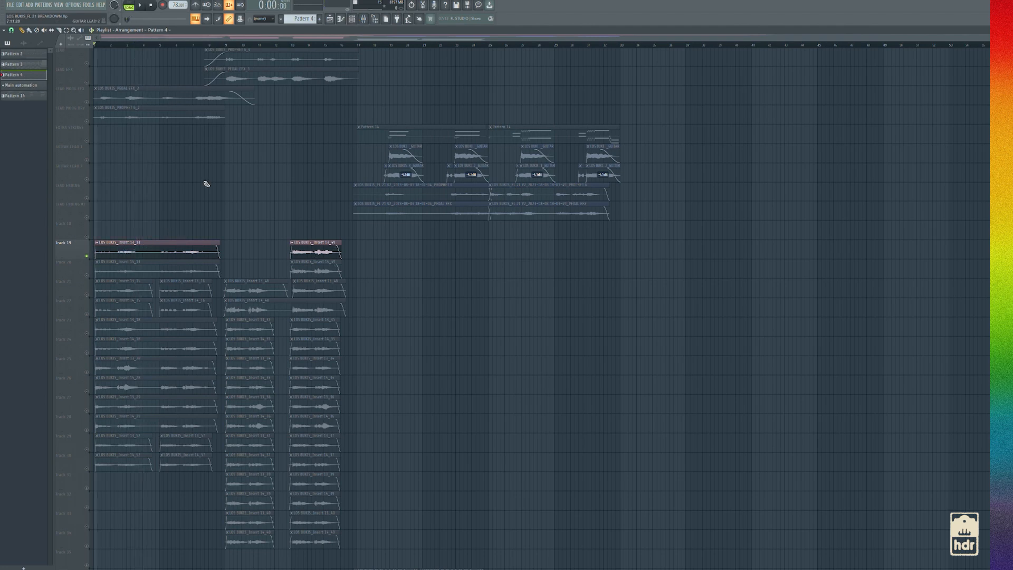
left_click(363, 18)
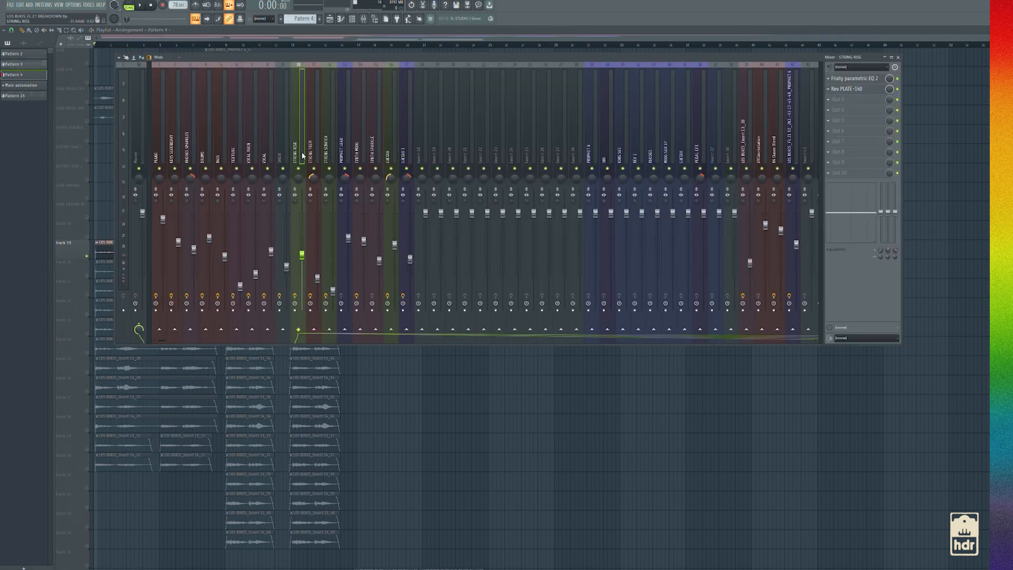
left_click(93, 241)
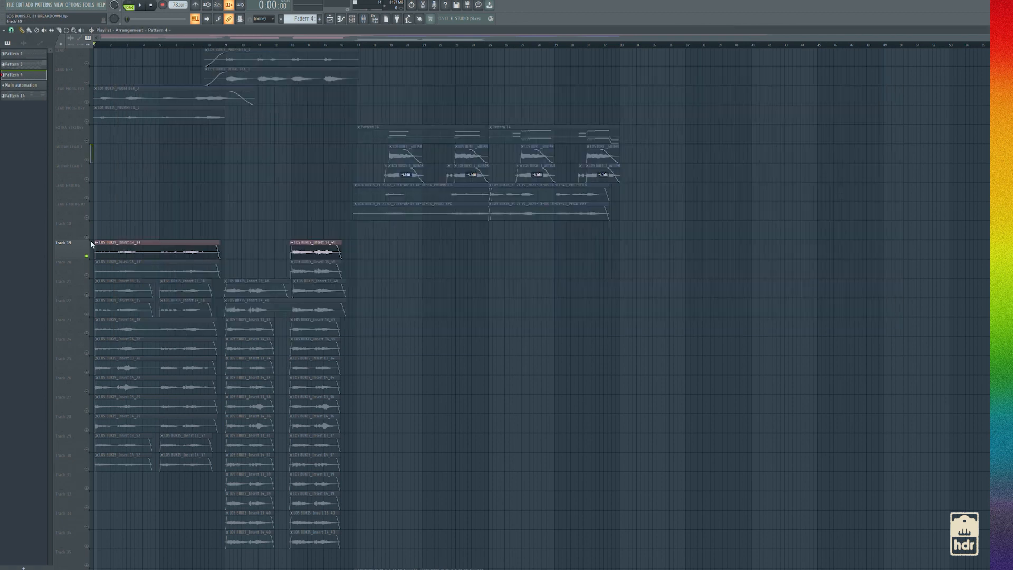
Unmute Track 20, Track 21 and Track 22 and play them together with Track 19
left_click(87, 275)
left_click(88, 294)
left_click(89, 313)
key("space")
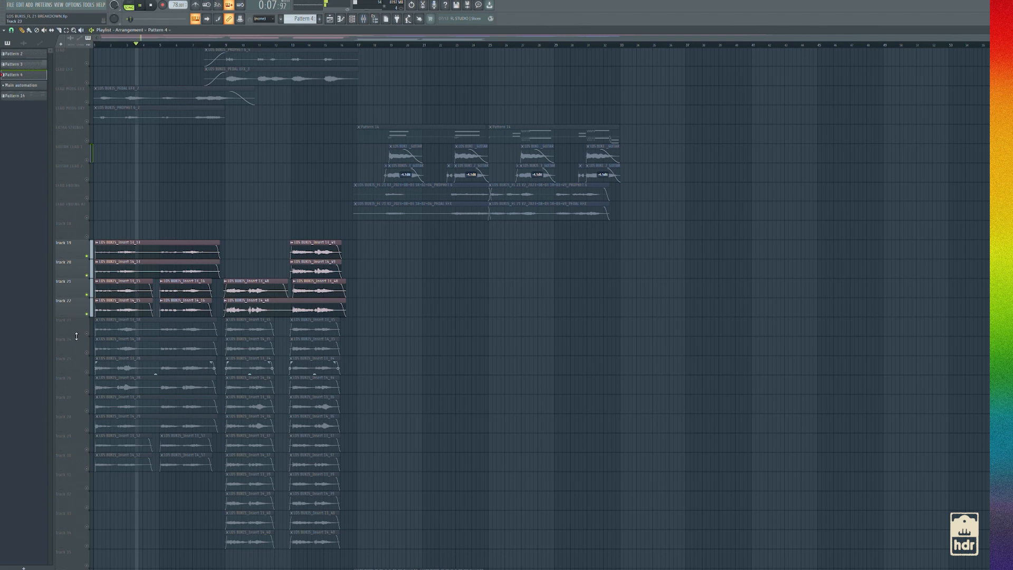
key("space")
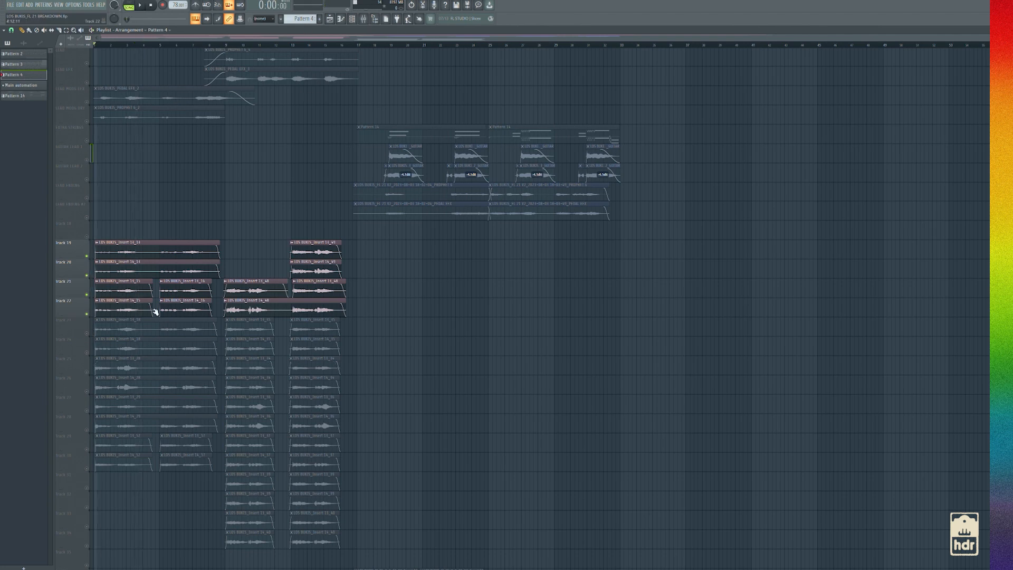
Unmute Track 23 to Track 30 and play the whole stack of vocal takes from Track 19 down
left_click(87, 333)
left_click_drag(86, 353, 84, 463)
key("space")
left_click(87, 468)
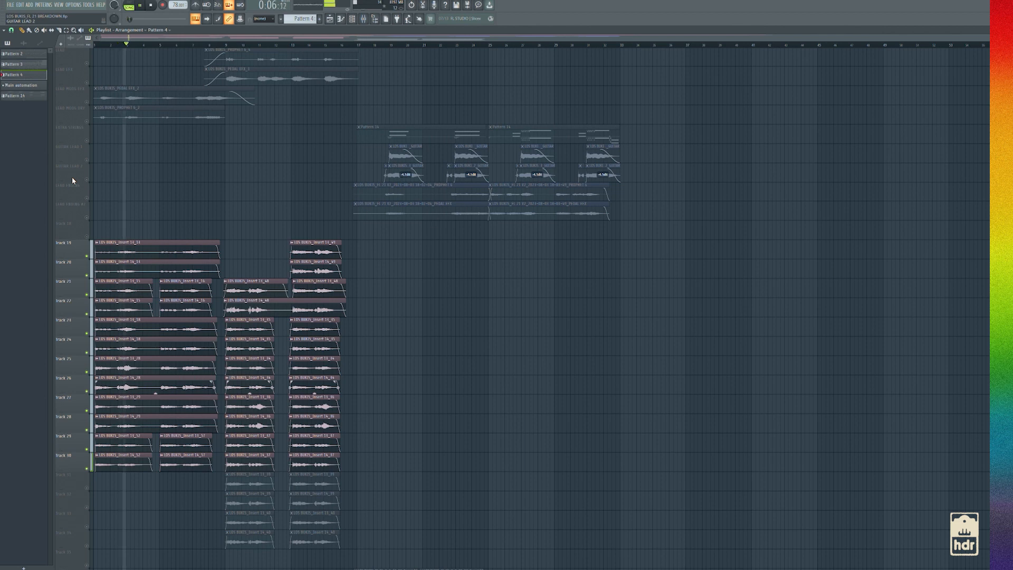
Review the Fruity parametric EQ 2, VC 2A and ValhallaRoom effects on the VOCAL MAIN mixer track
left_click(365, 19)
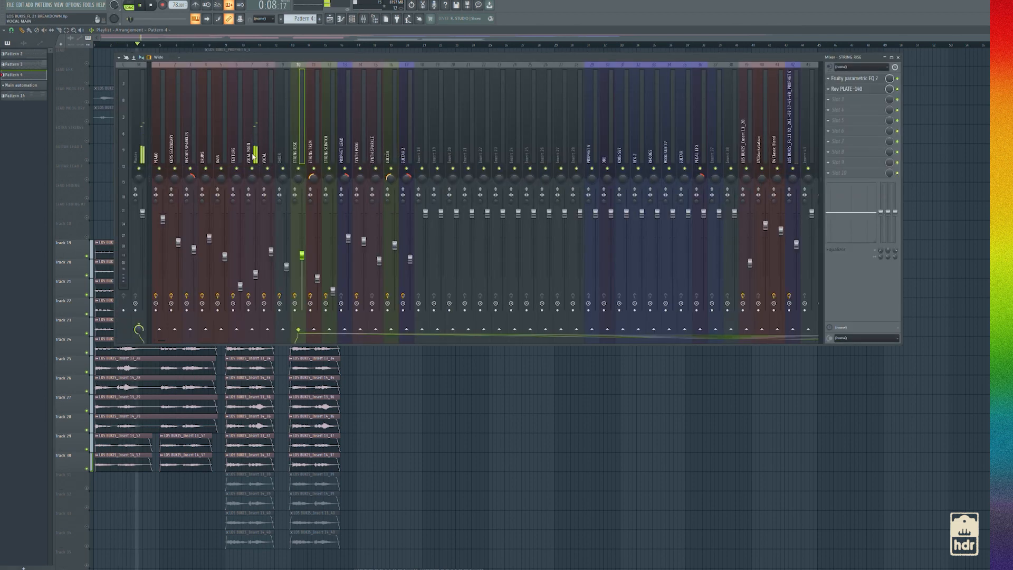
key("space")
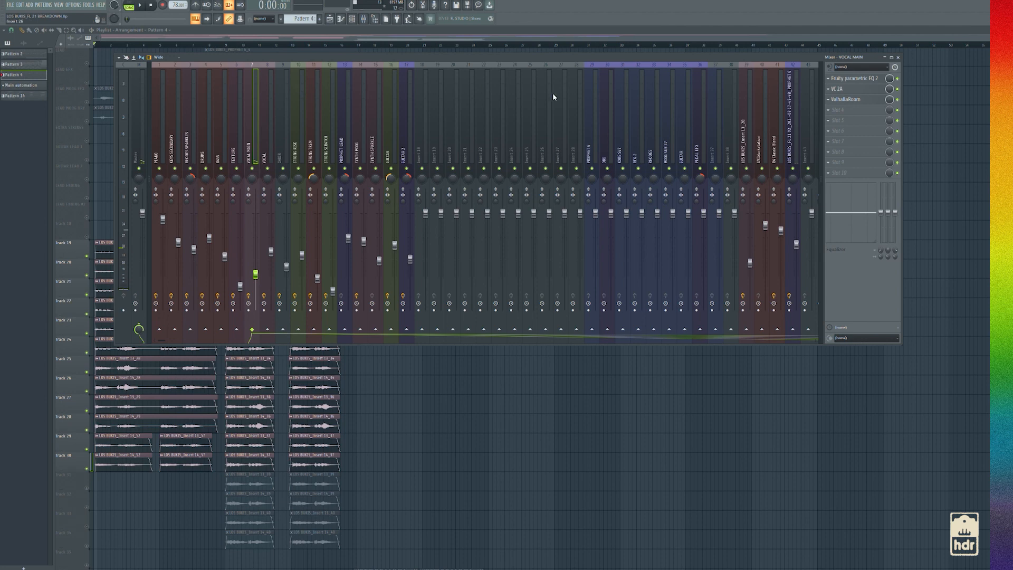
left_click(864, 79)
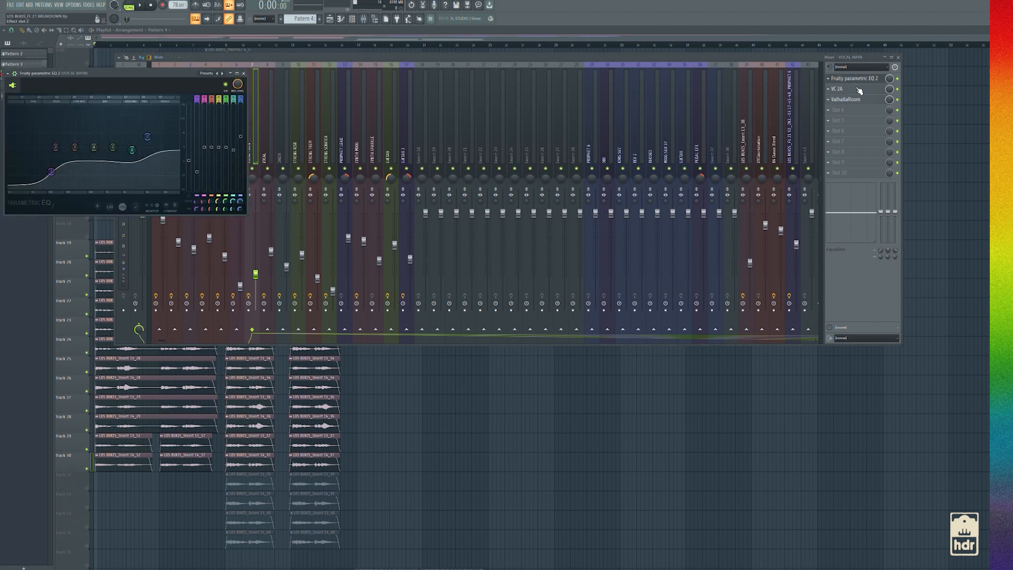
left_click(855, 89)
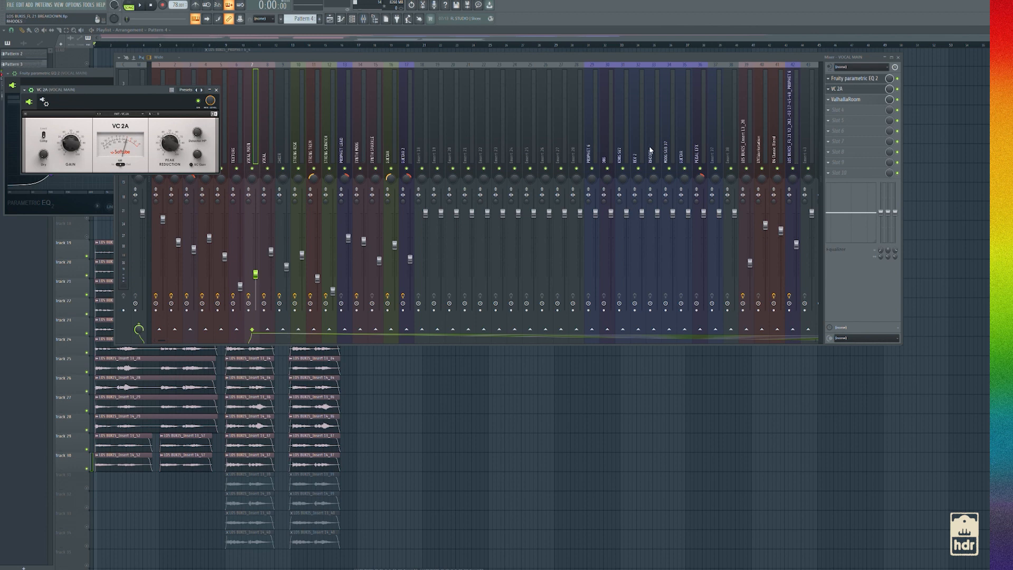
left_click(846, 100)
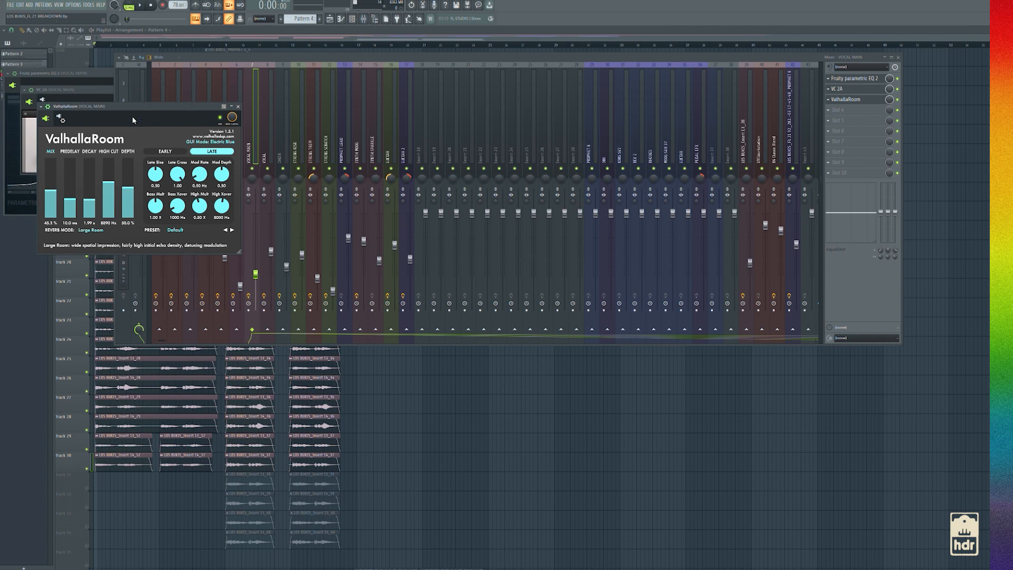
left_click(856, 102)
left_click(856, 103)
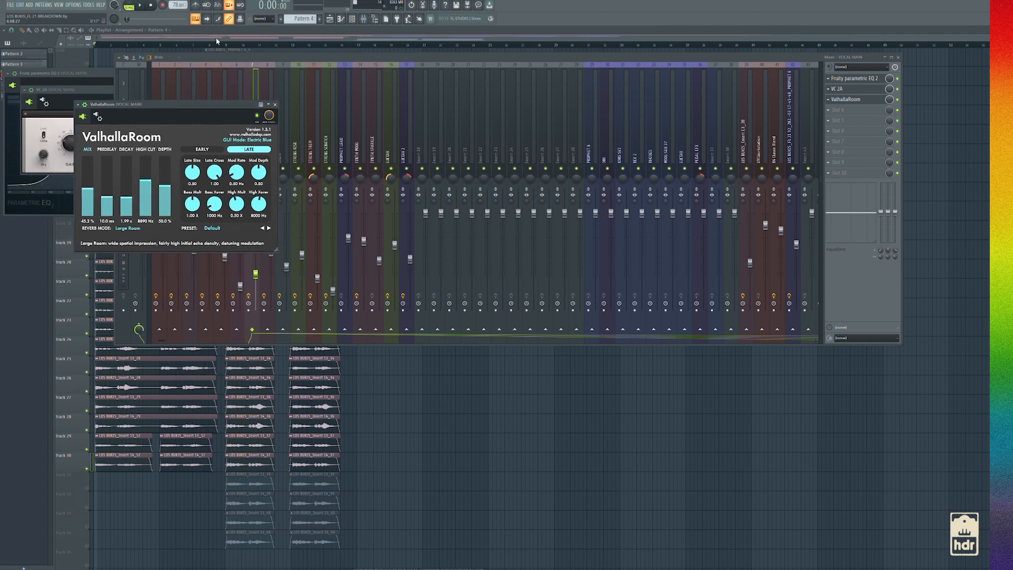
Bypass the three effects on the VOCAL MAIN mixer track and listen to the vocal stack dry
left_click(900, 111)
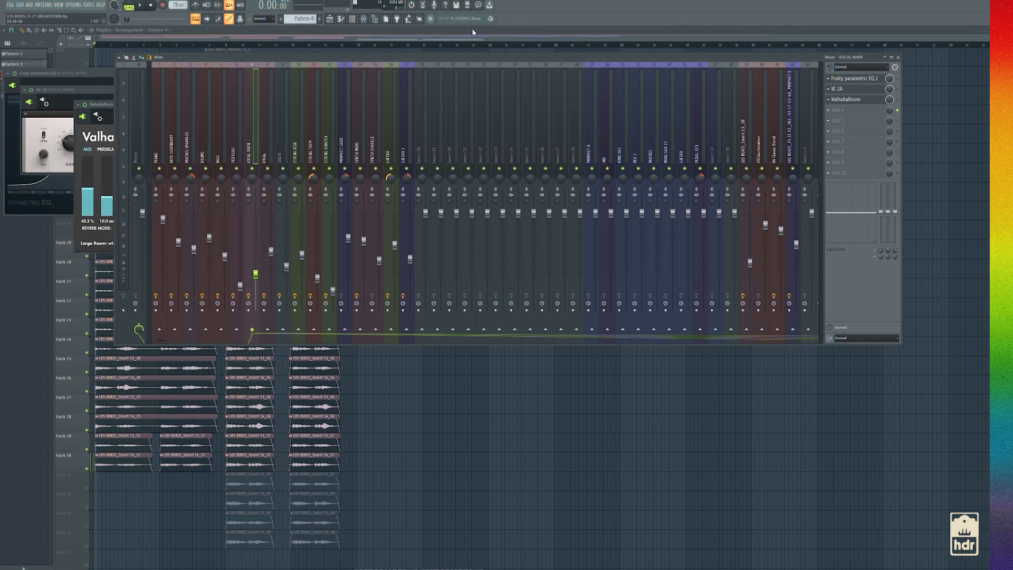
left_click(490, 31)
key("space")
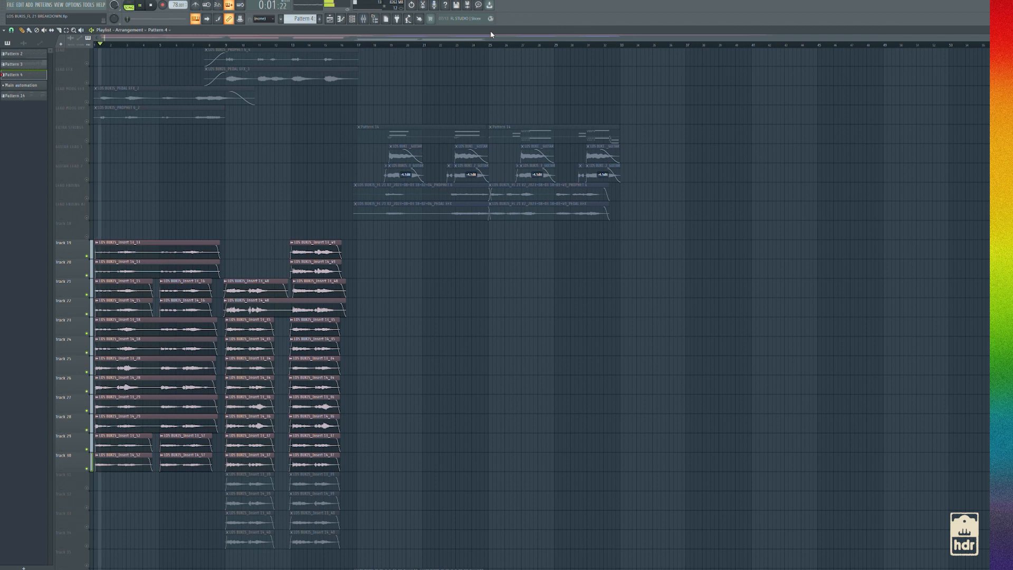
key("space")
Re-enable the three VOCAL MAIN effects and listen to the processed vocal stack
left_click(364, 20)
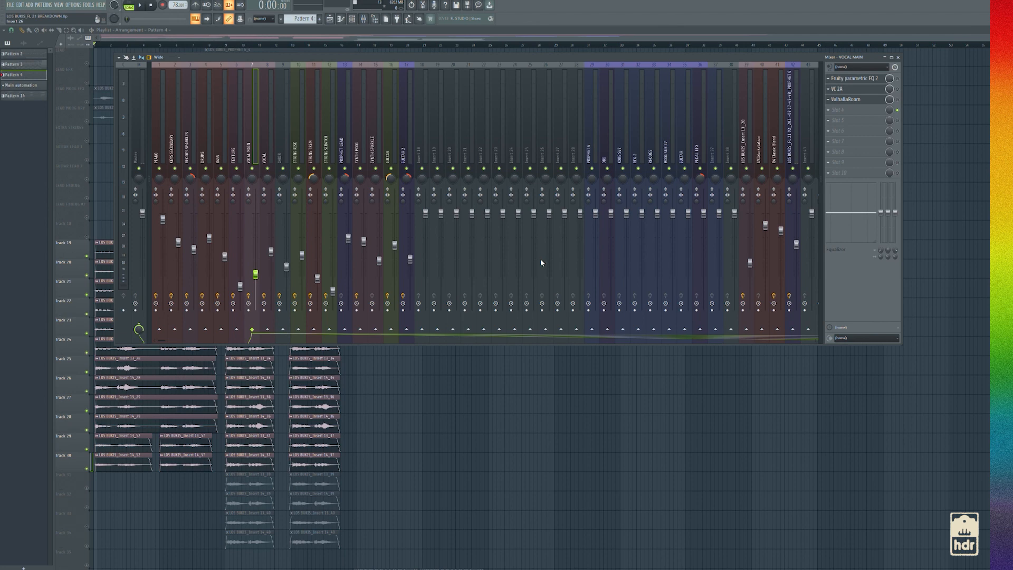
left_click(897, 90)
key("F9")
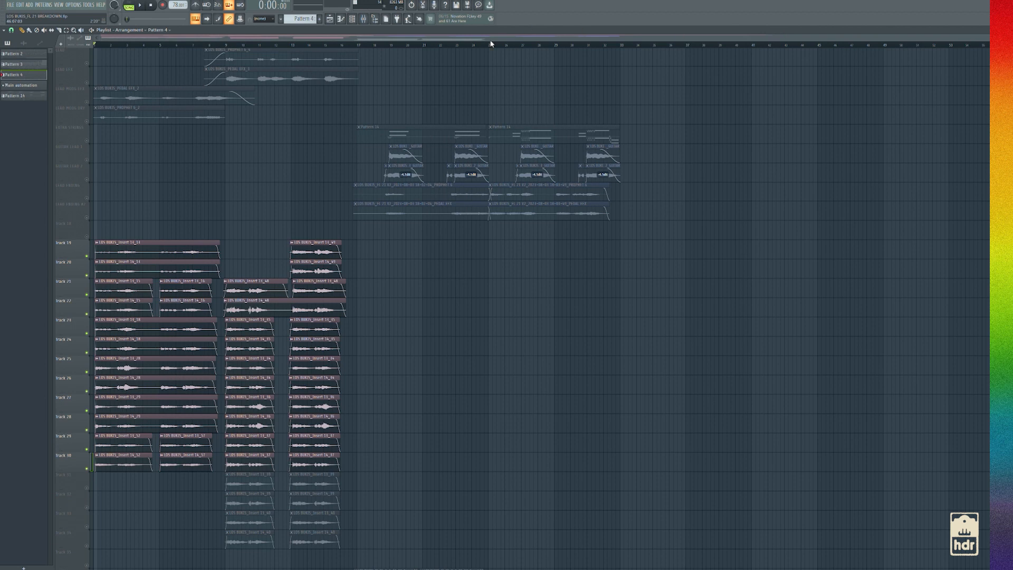
key("space")
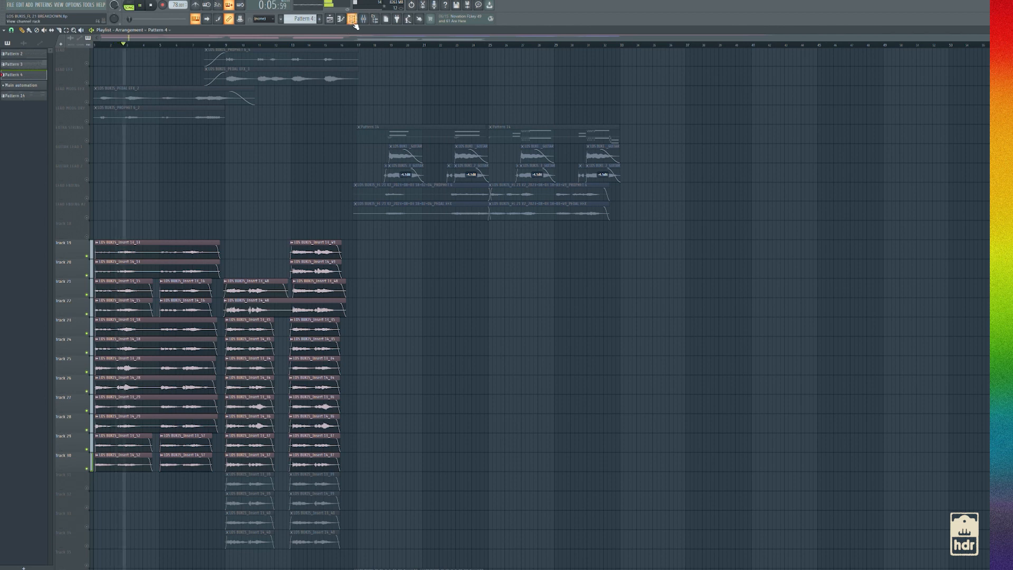
key("space")
Unmute Track 31 to Track 34, plus all the instrument tracks above the vocals
left_click_drag(86, 488, 88, 564)
scroll(137, 289, "up", 8)
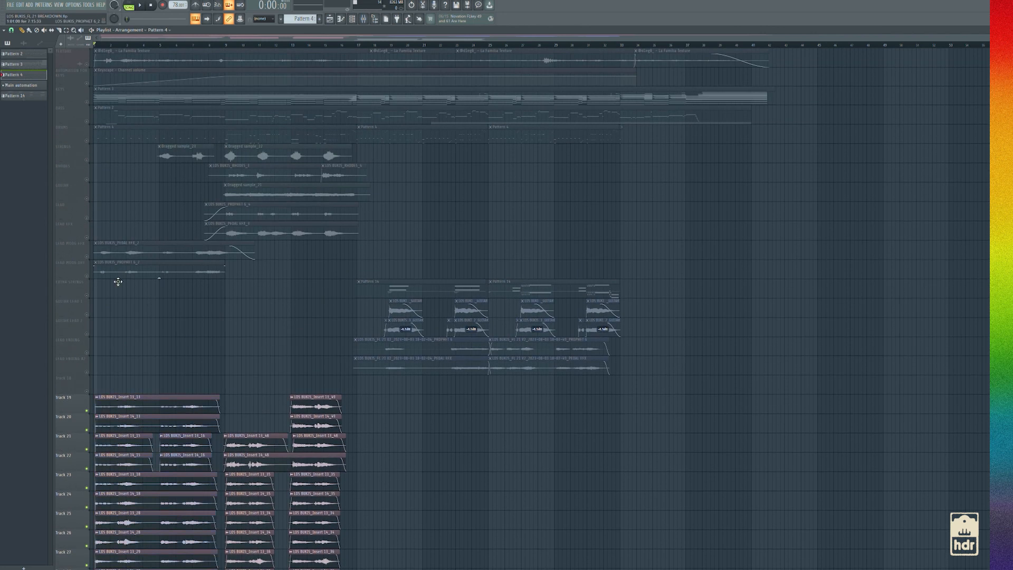
right_click(87, 276)
right_click(87, 276)
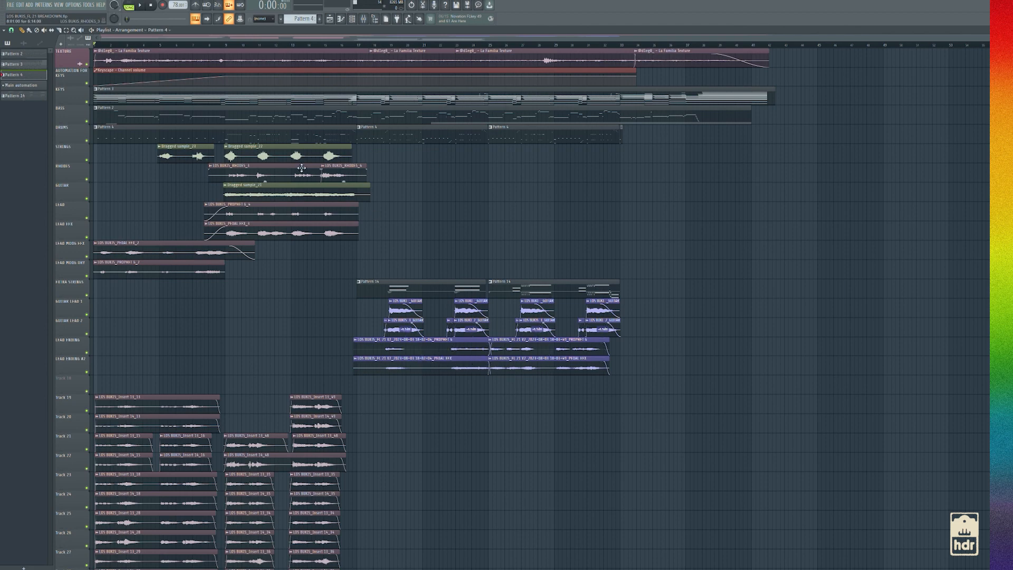
Look over the vocal clips on Track 19 to Track 34, highlighting the first group and the following groups
scroll(212, 172, "down", 2)
scroll(213, 173, "up", 2)
scroll(241, 256, "down", 5)
scroll(239, 258, "up", 5)
scroll(252, 407, "down", 6)
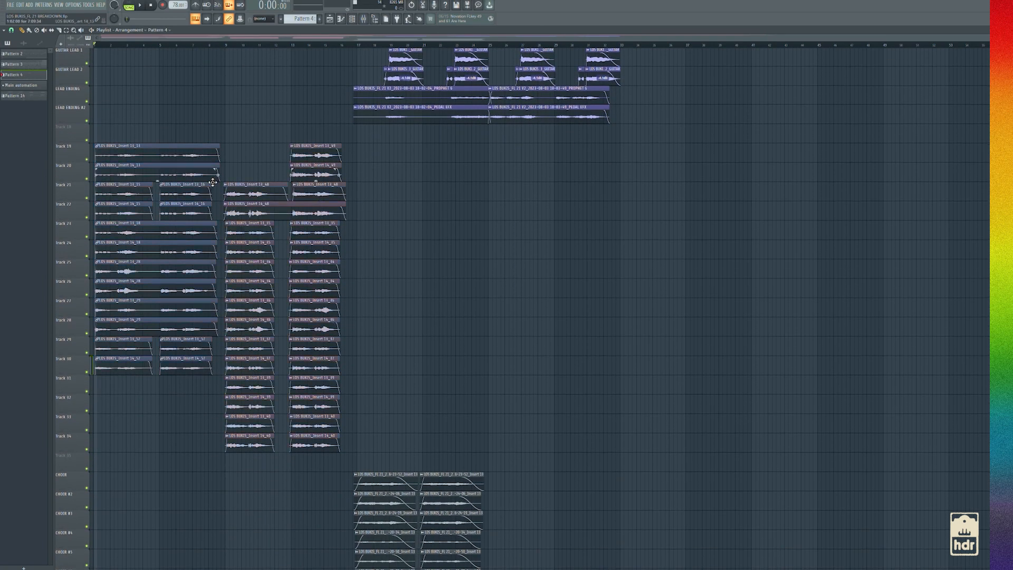
scroll(269, 308, "up", 2)
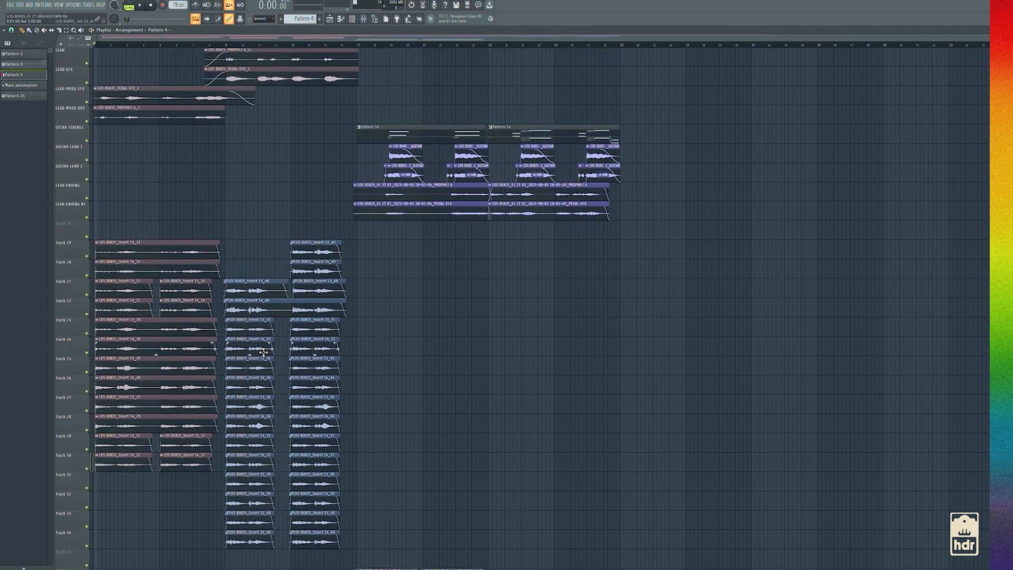
right_click(89, 297)
left_click(88, 297)
left_click(89, 297)
right_click(88, 297)
Solo the VOCAL MAIN and VOCAL mixer tracks together
left_click(364, 18)
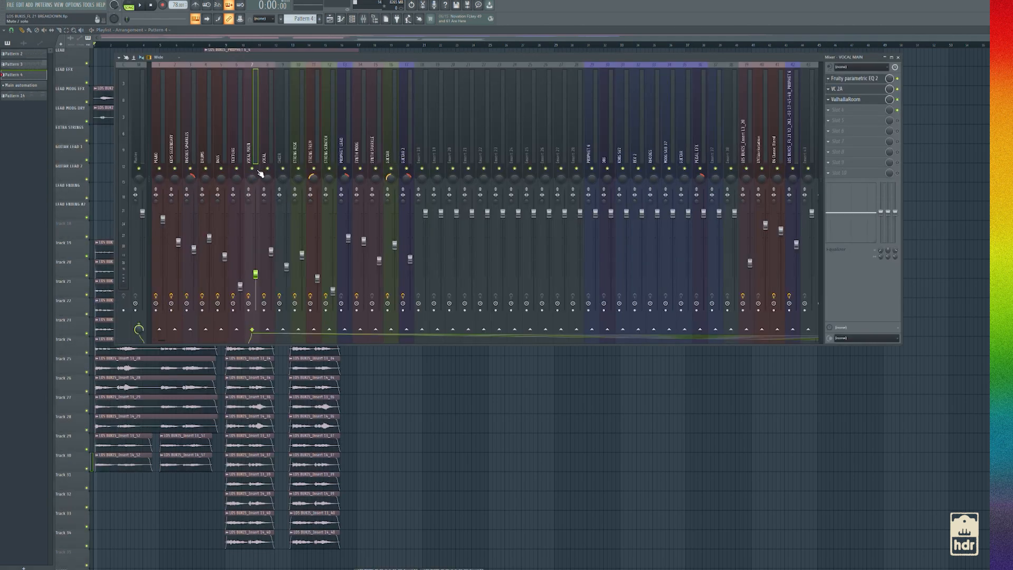
right_click(266, 169)
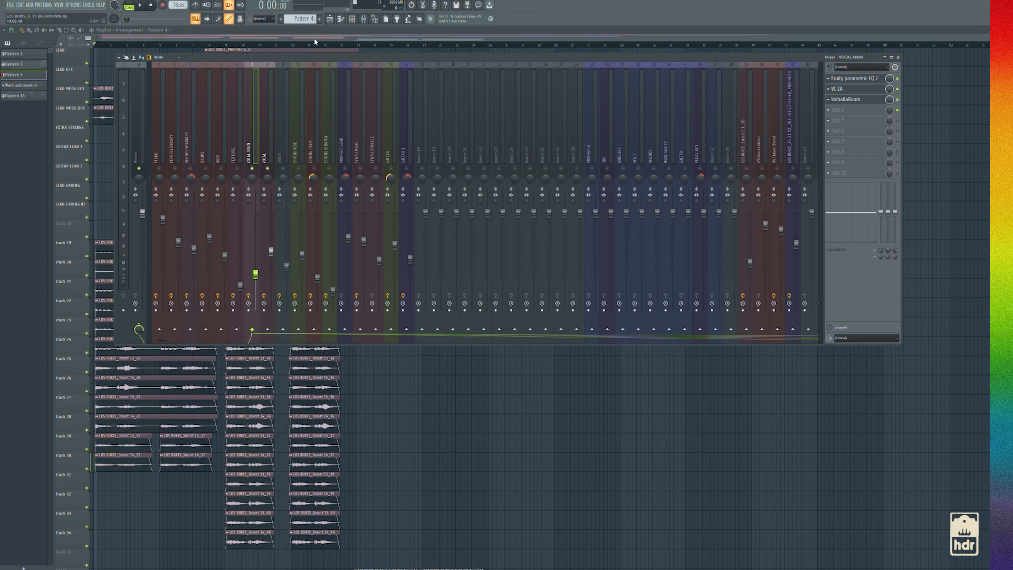
key("F9")
Play the soloed vocals from the start of the second group of vocal clips
left_click(227, 45)
left_click(364, 19)
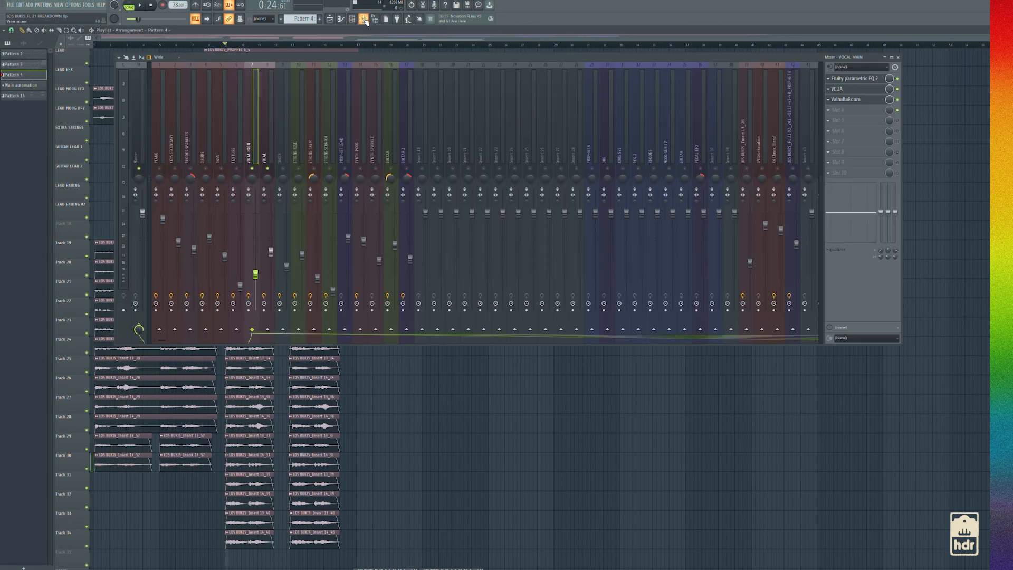
key("F9")
key("space")
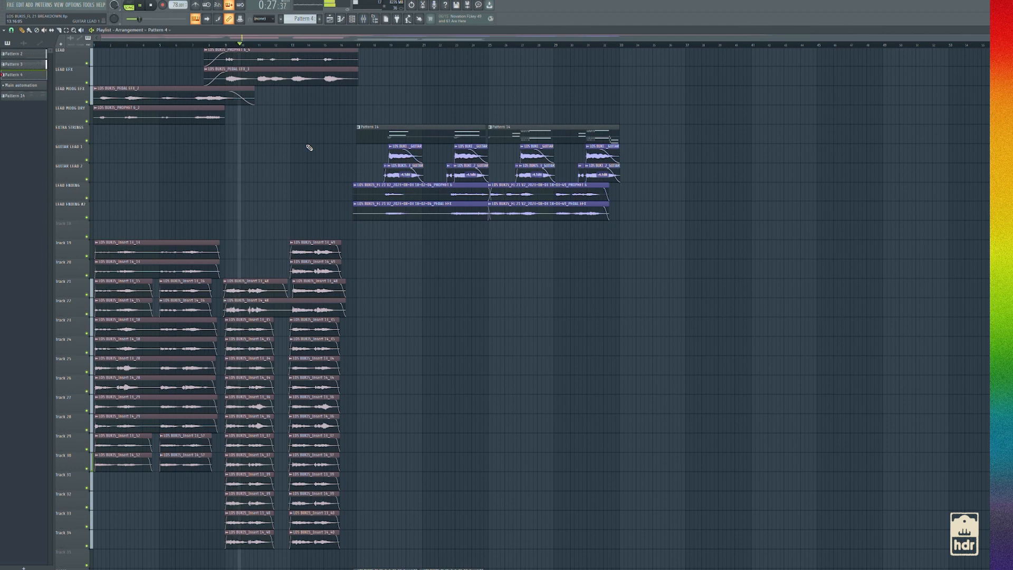
scroll(309, 148, "down", 3)
scroll(309, 148, "up", 5)
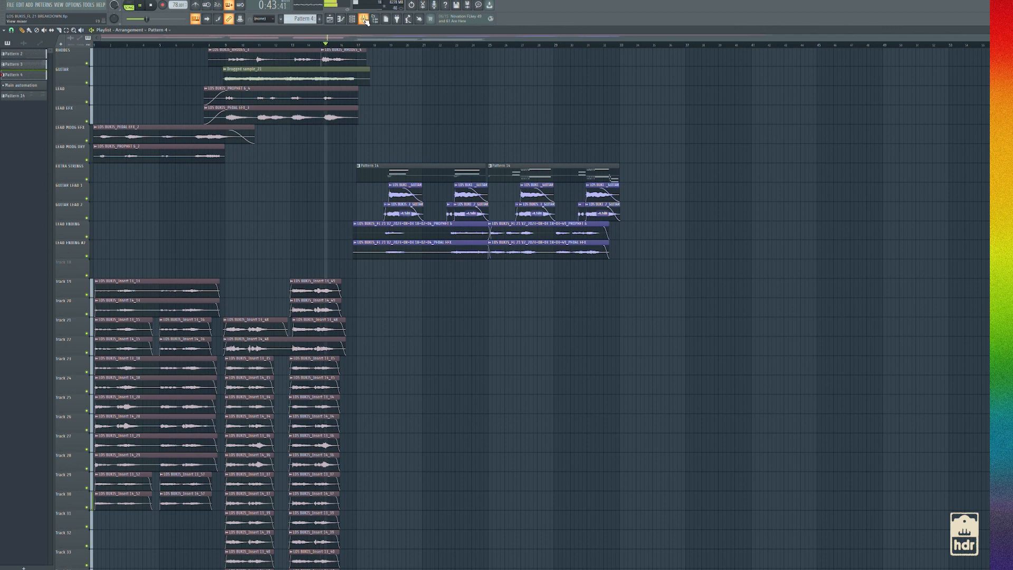
key("space")
Review the VC 2A compressor on the VOCAL mixer track and return to the playlist's instrument tracks
left_click(365, 19)
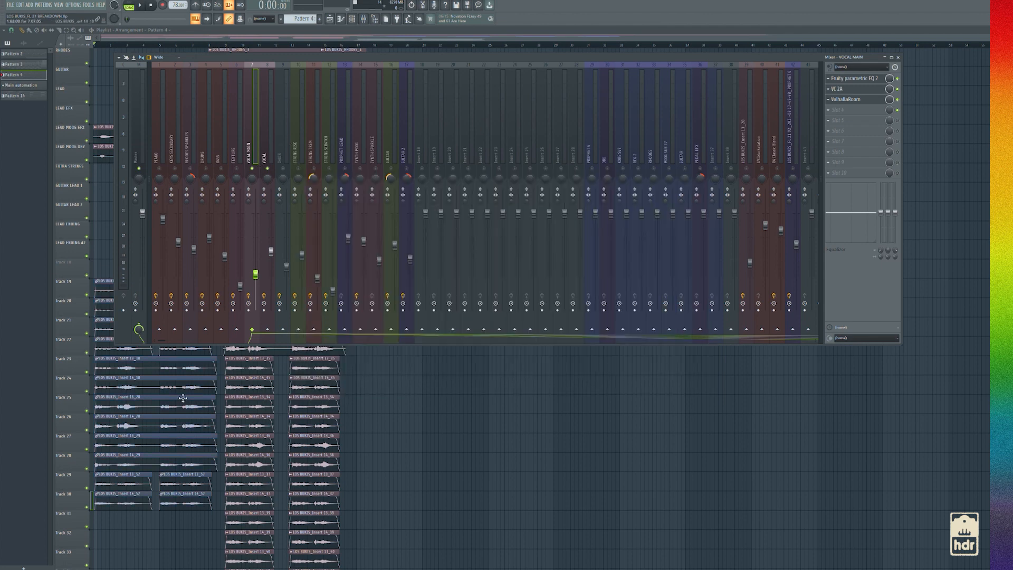
left_click(269, 147)
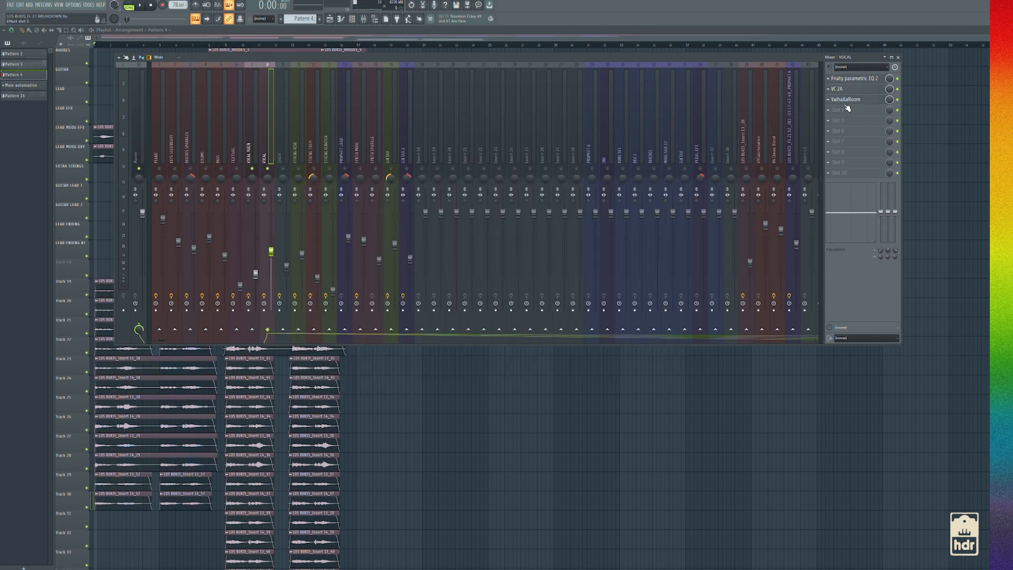
left_click(840, 89)
left_click(840, 89)
left_click(841, 90)
left_click(45, 118)
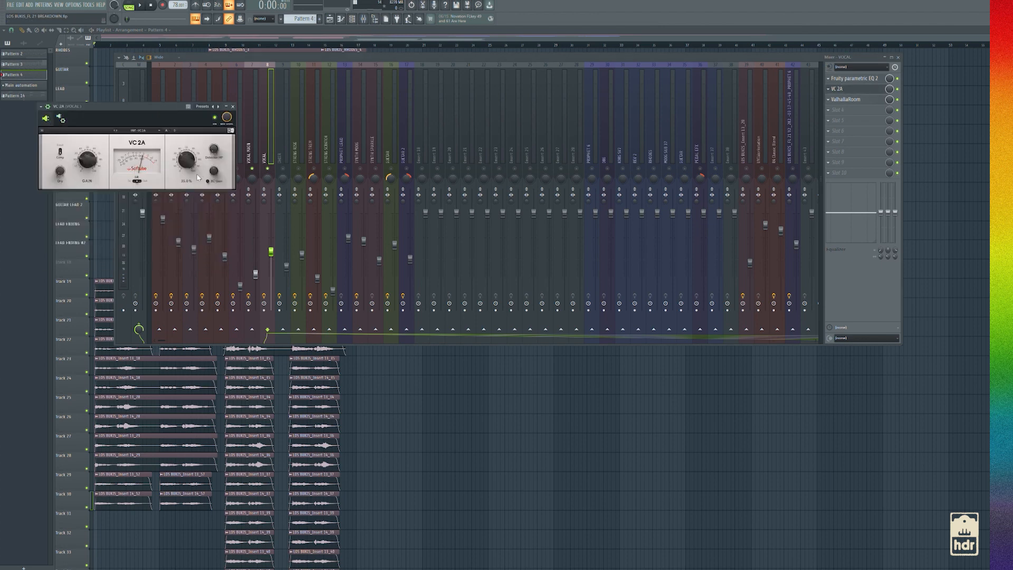
left_click(303, 32)
scroll(306, 241, "up", 1)
scroll(308, 243, "up", 3)
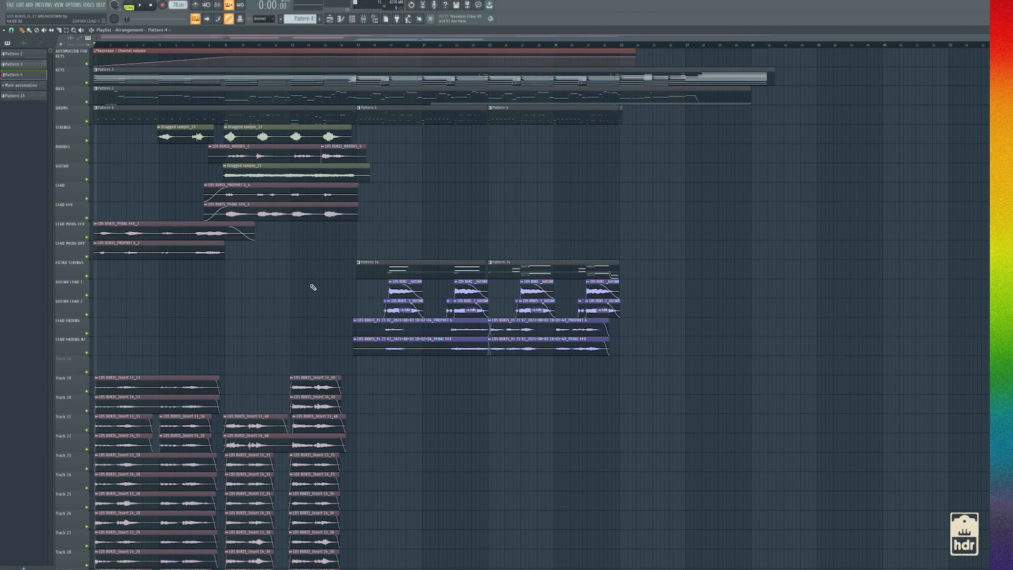
Solo the LEAD track with the lead effects track beneath it and briefly play them from about bar 9
scroll(312, 287, "down", 4)
scroll(280, 252, "up", 5)
scroll(281, 251, "up", 1)
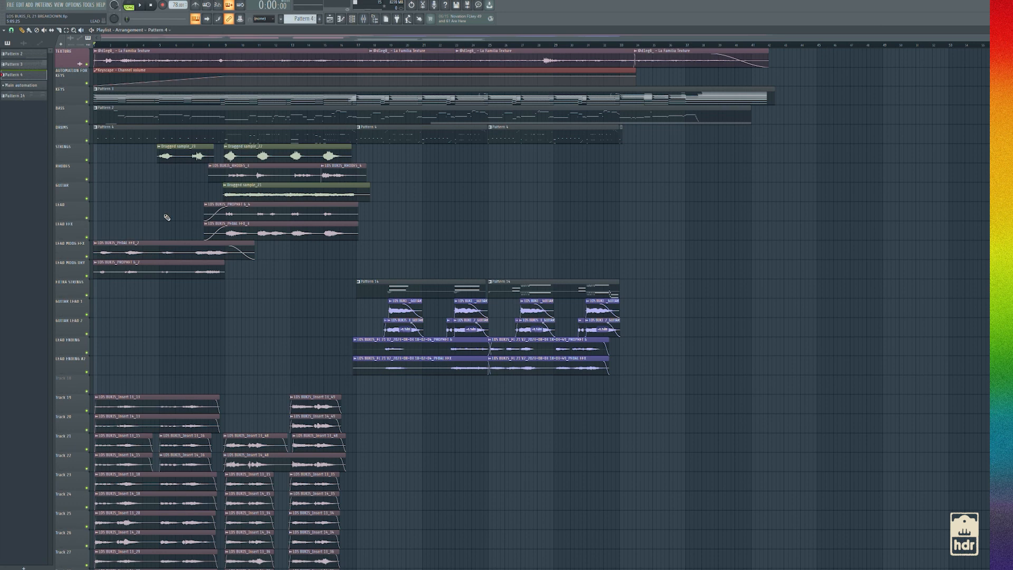
left_click(87, 219, "ctrl")
left_click(87, 237)
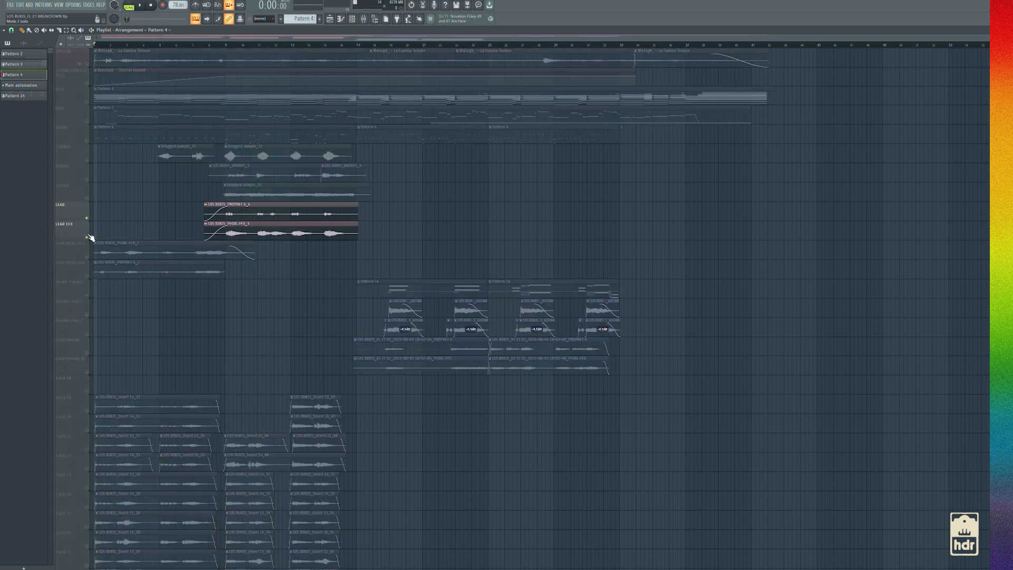
left_click(223, 45)
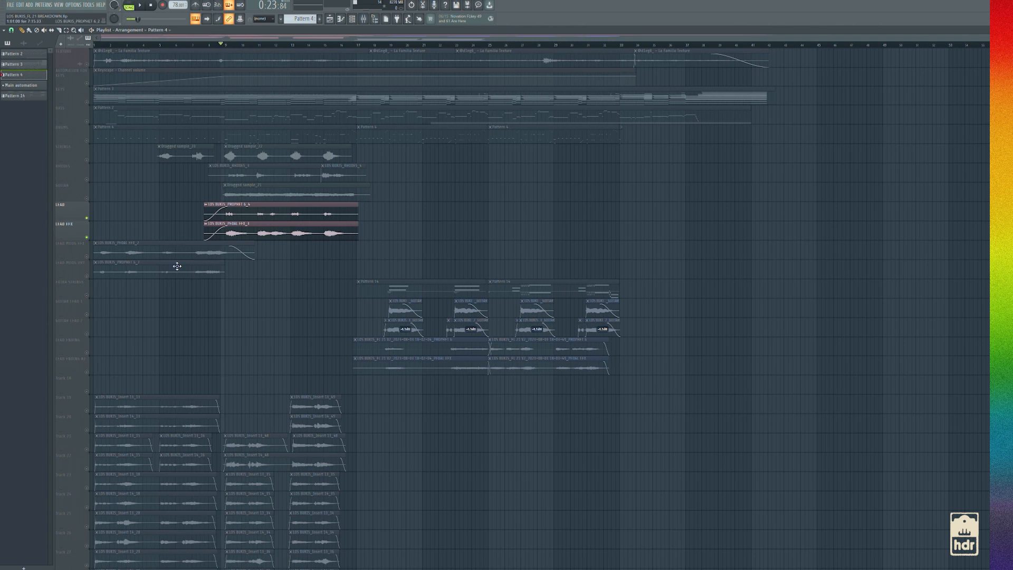
key("space")
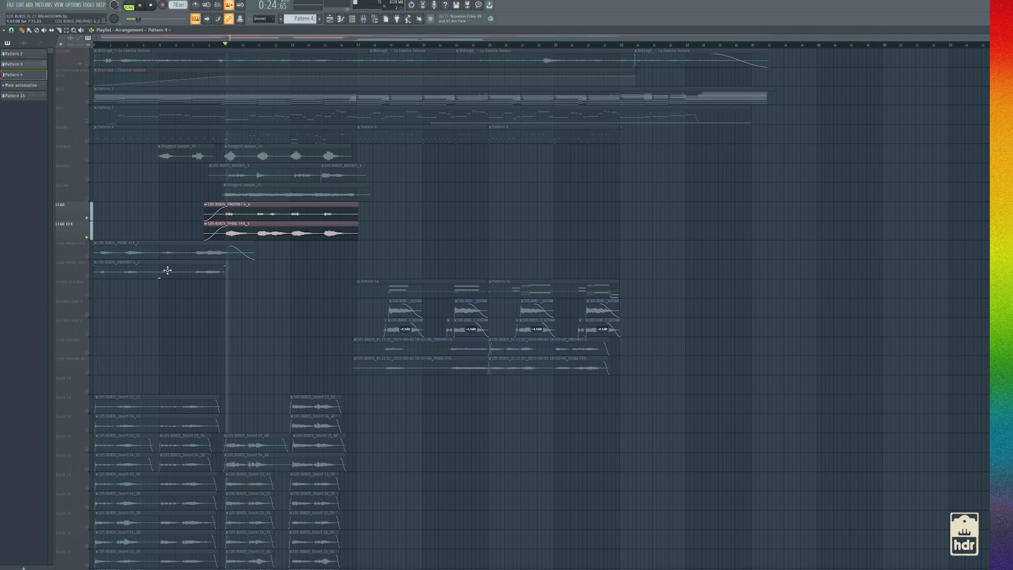
key("space")
Glance at the mixer and play the two soloed lead tracks again from about bar 9
left_click(363, 18)
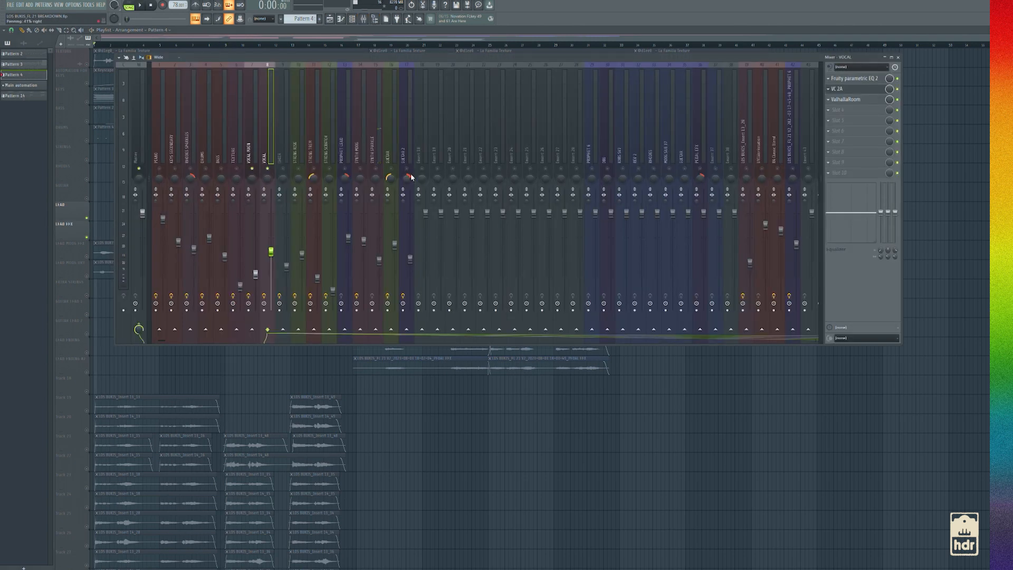
key("F9")
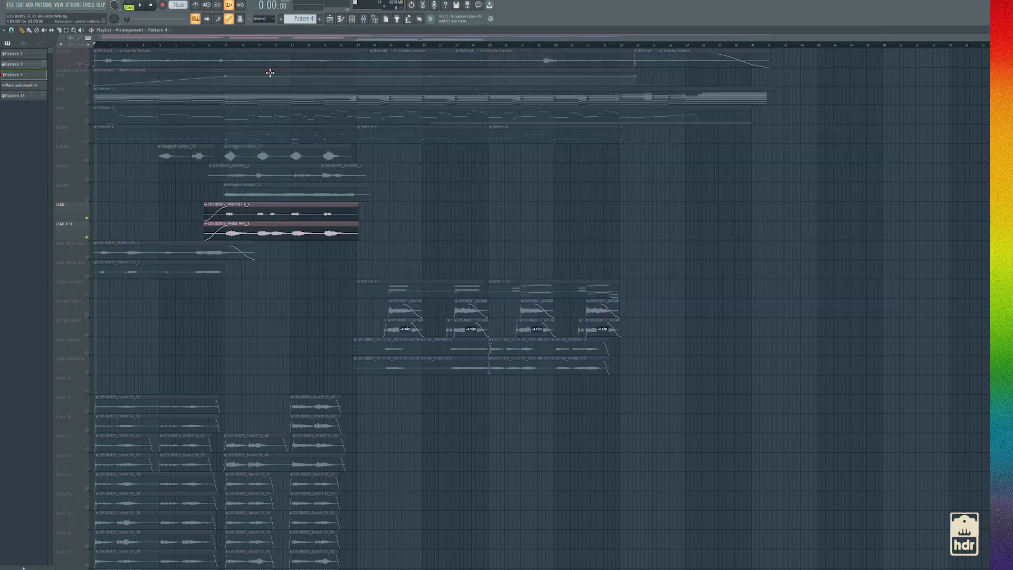
left_click(223, 46)
key("space")
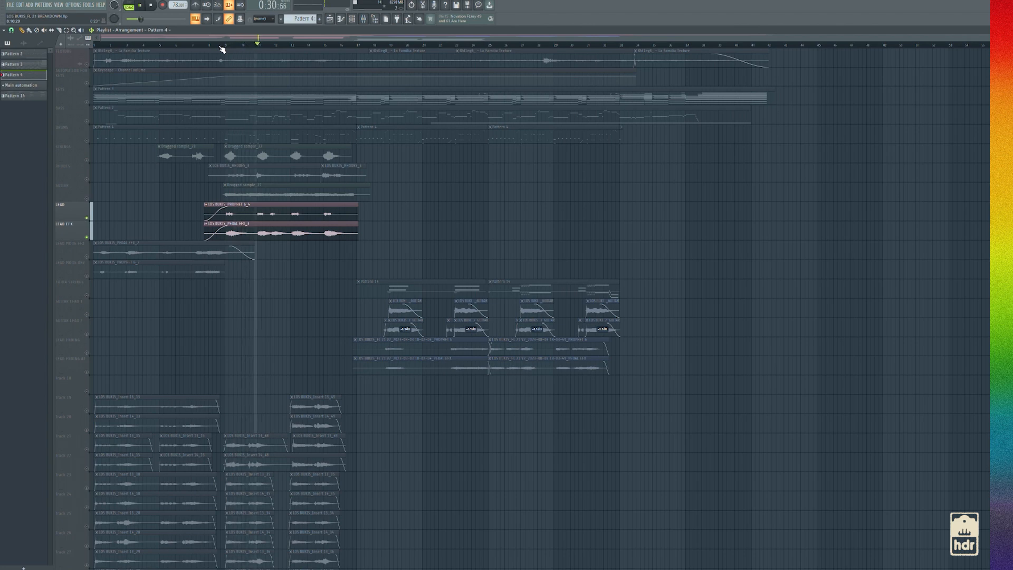
key("space")
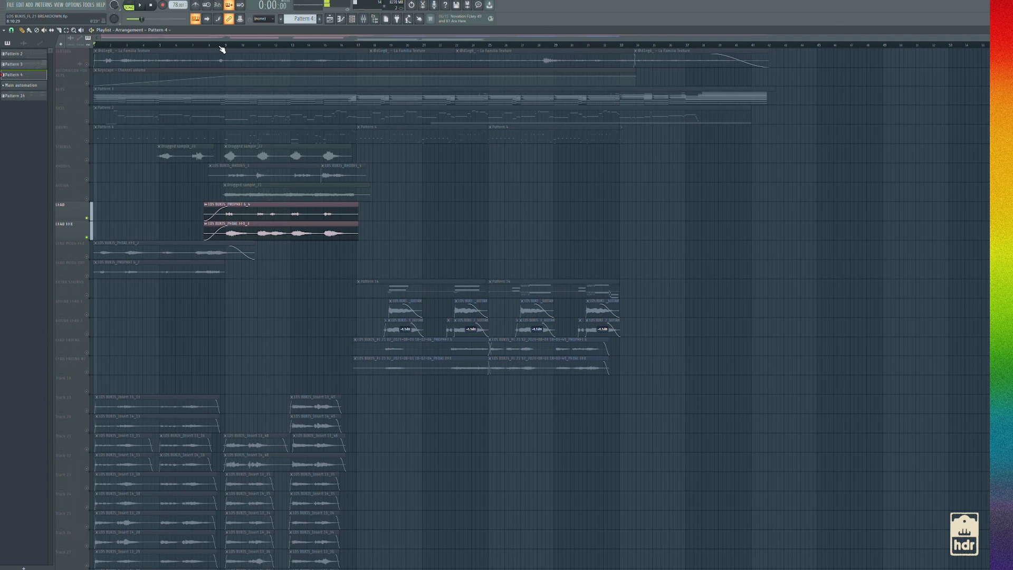
Solo the RHODES track and play it from bar 9
right_click(90, 183)
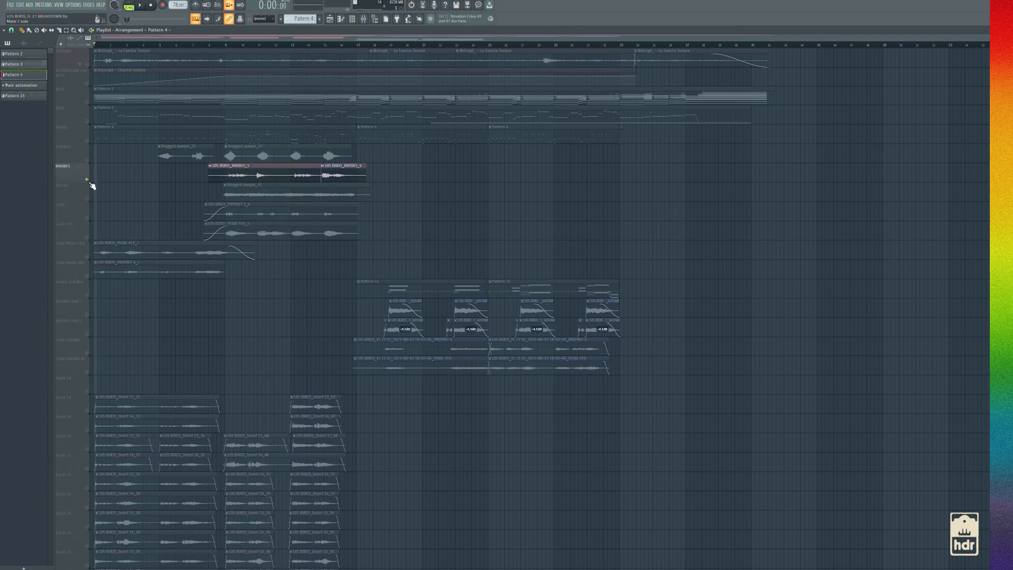
left_click(226, 46)
key("space")
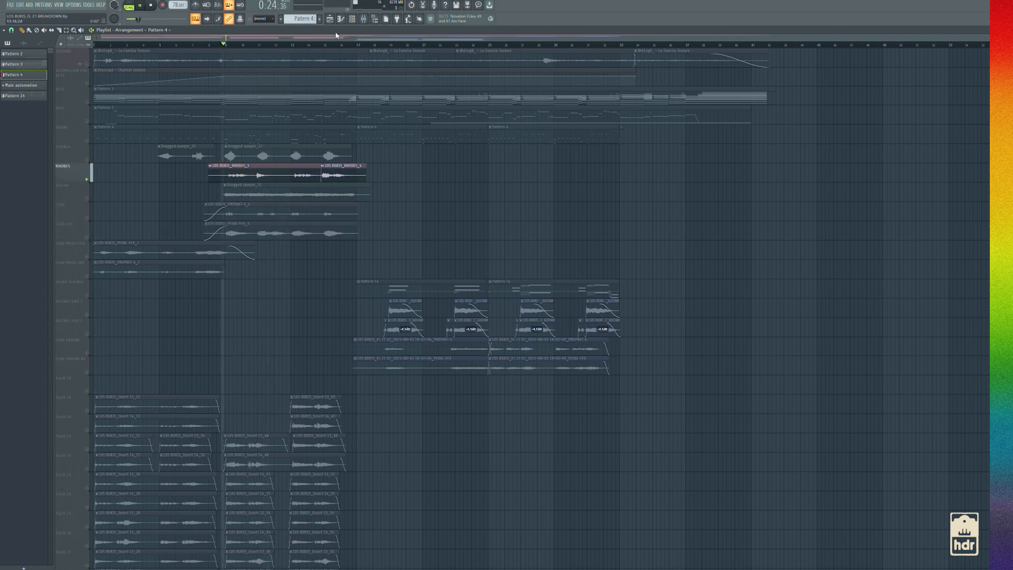
Review the Fruity parametric EQ 2 and ValhallaRoom effects on the RHODES SPARKLES mixer track, with playback stopped
left_click(367, 22)
left_click(188, 155)
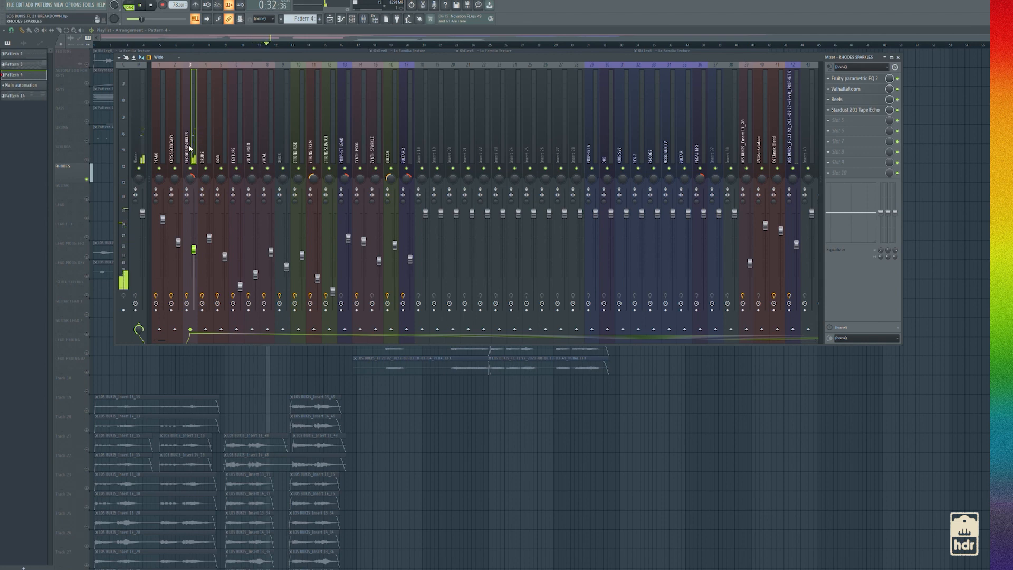
key("space")
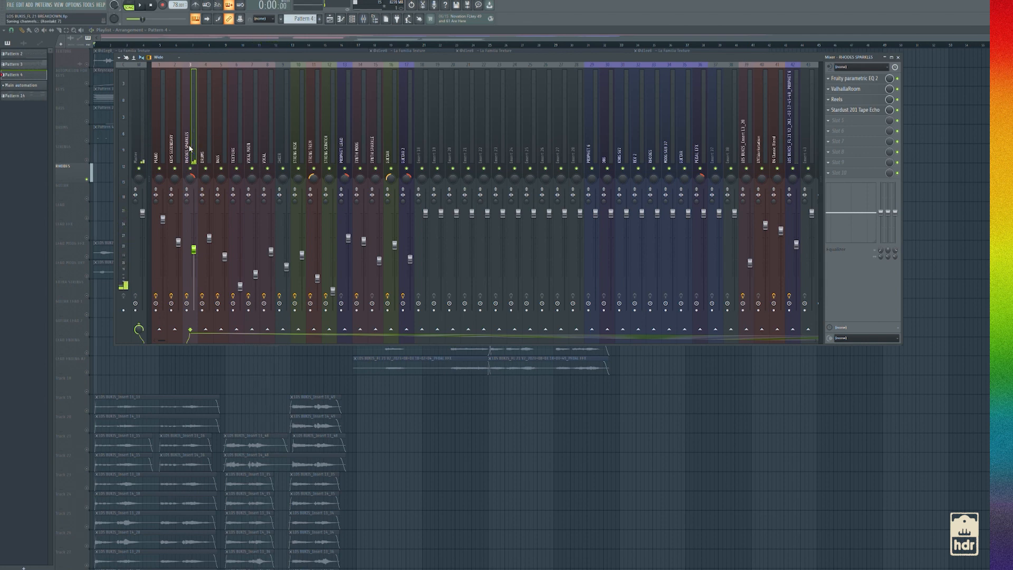
left_click(850, 78)
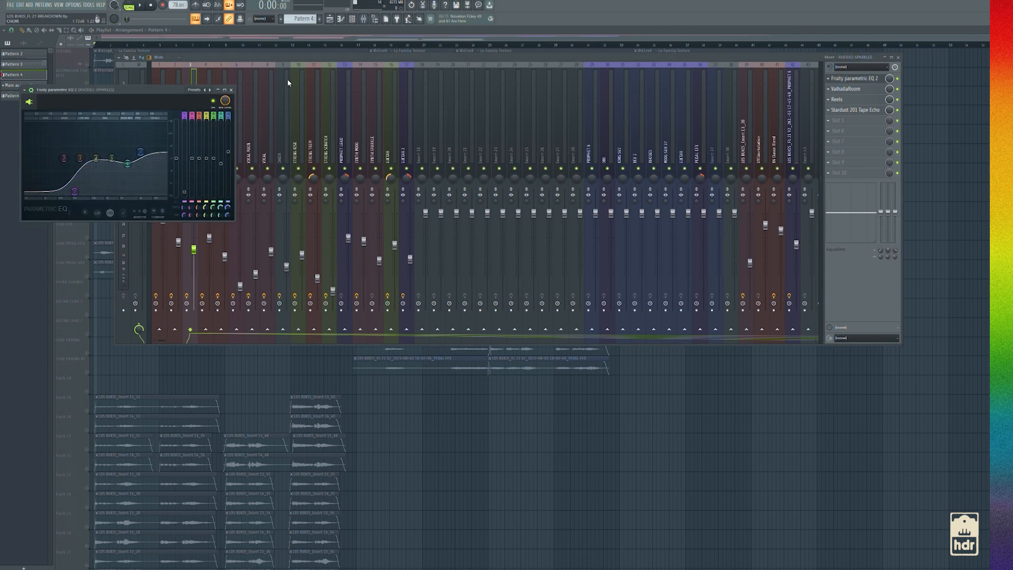
left_click(232, 90)
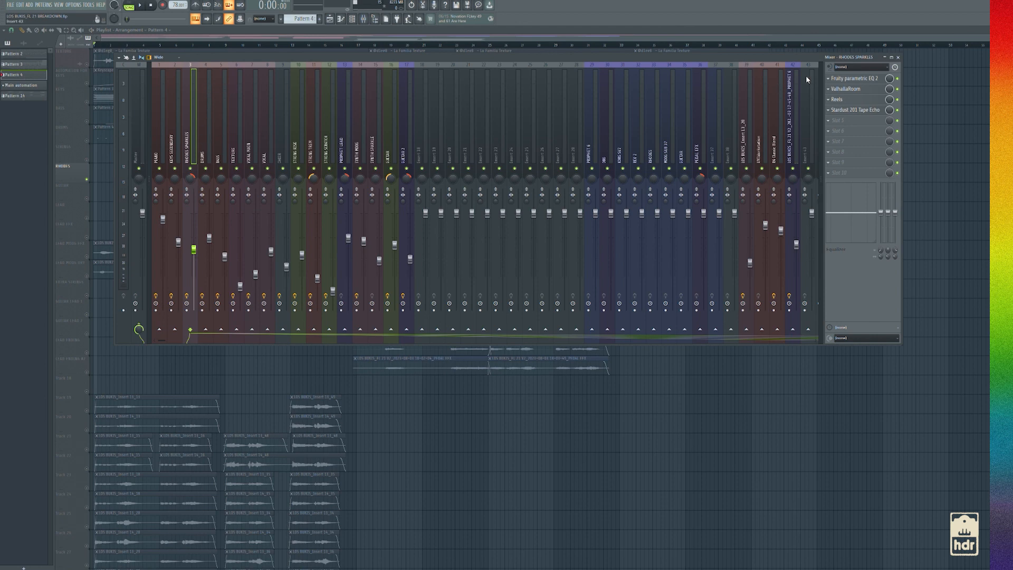
left_click(848, 89)
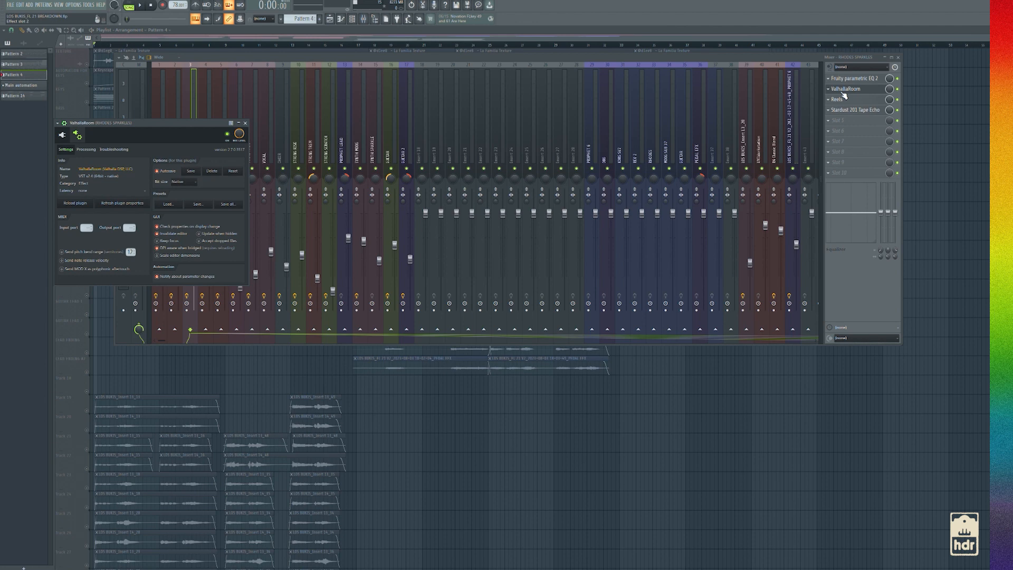
left_click(62, 135)
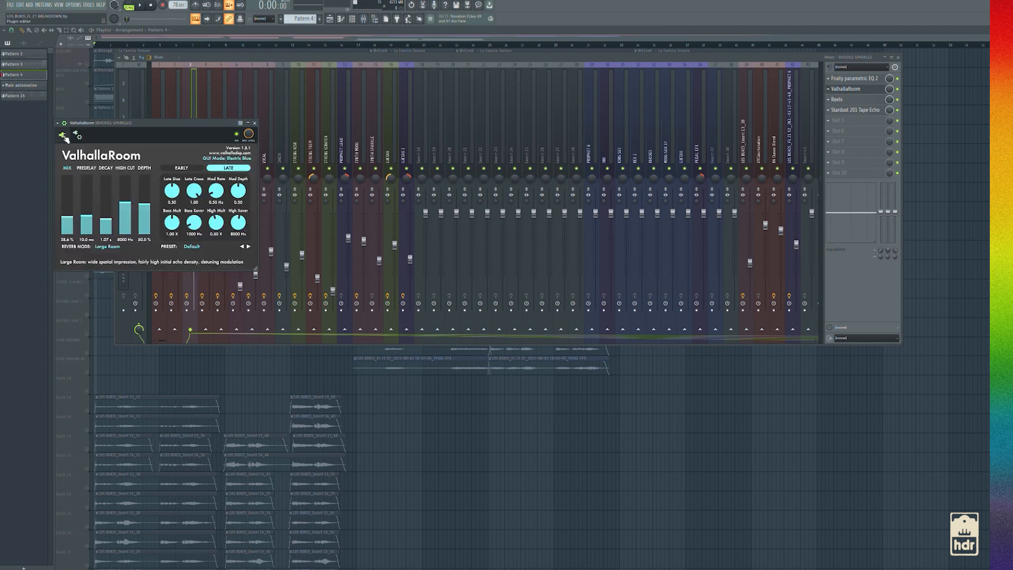
left_click(255, 124)
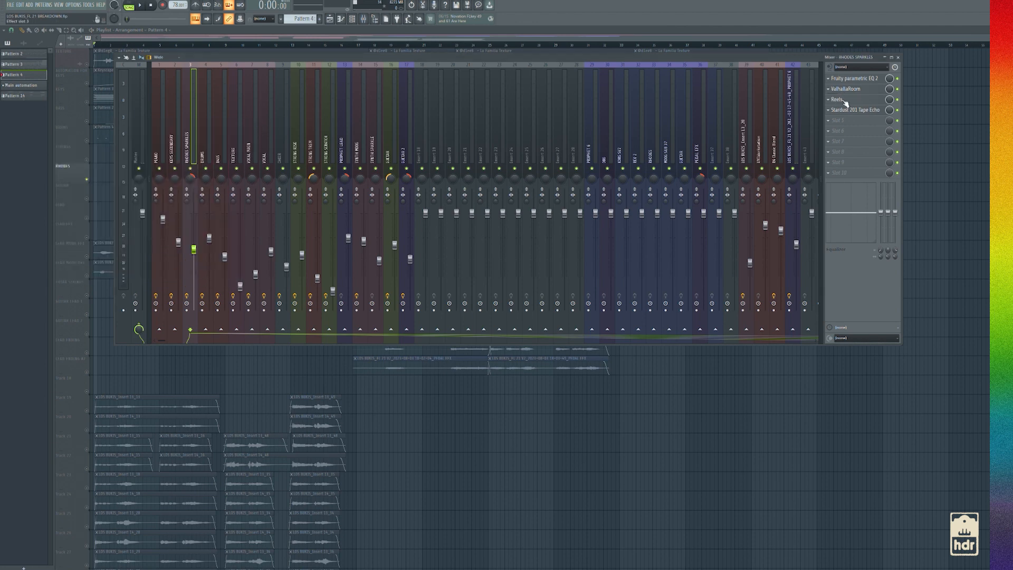
Review the Reels and Stardust 201 Tape Echo effects on the RHODES SPARKLES mixer track and return to the playlist
left_click(839, 99)
left_click(61, 118)
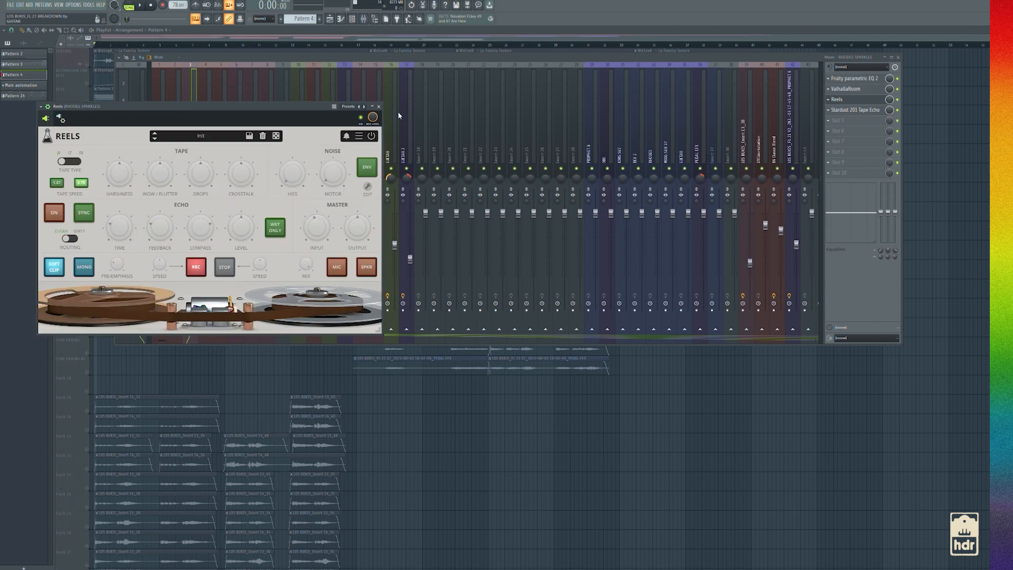
left_click(380, 106)
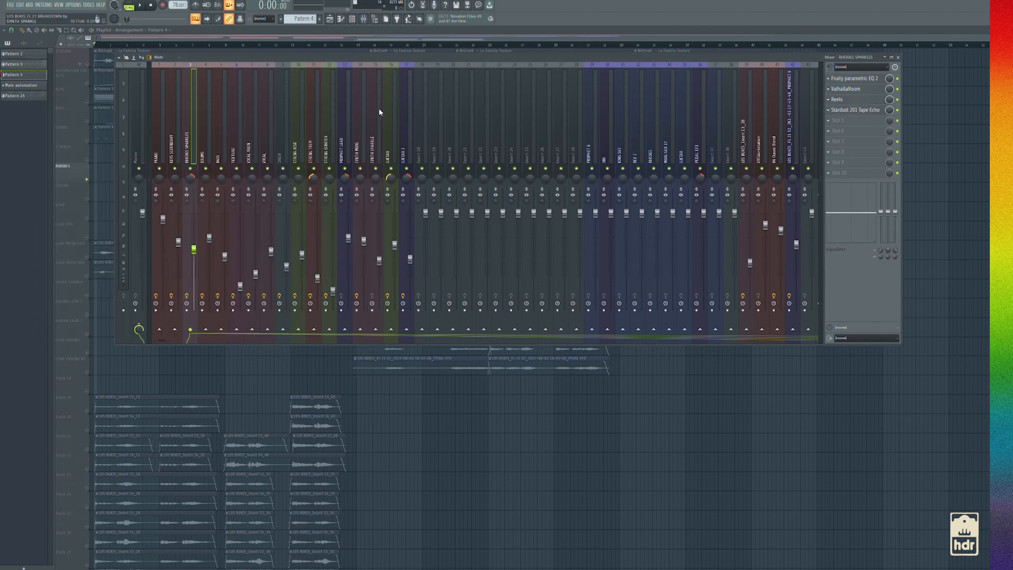
left_click(859, 111)
left_click(12, 87)
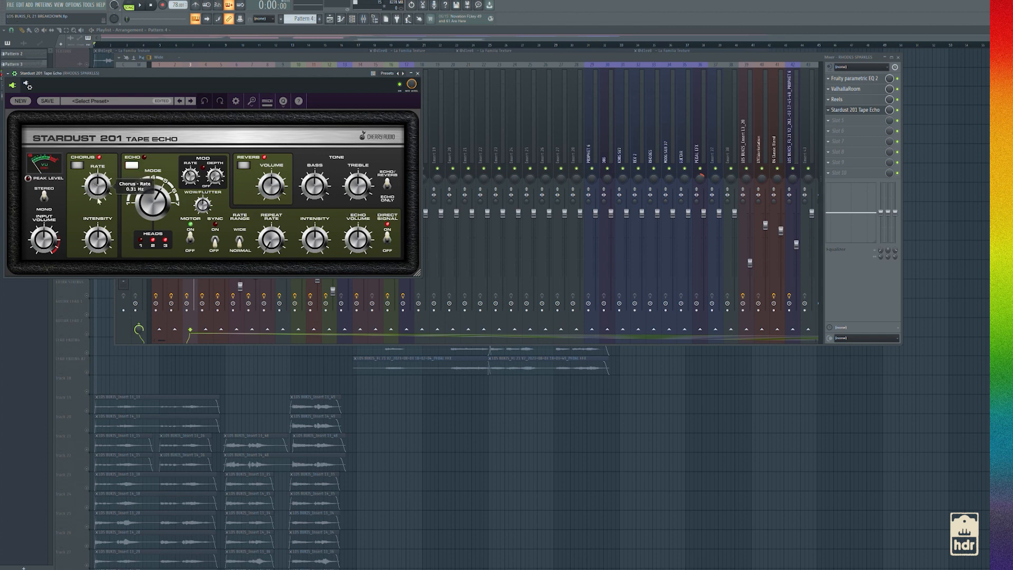
left_click(417, 74)
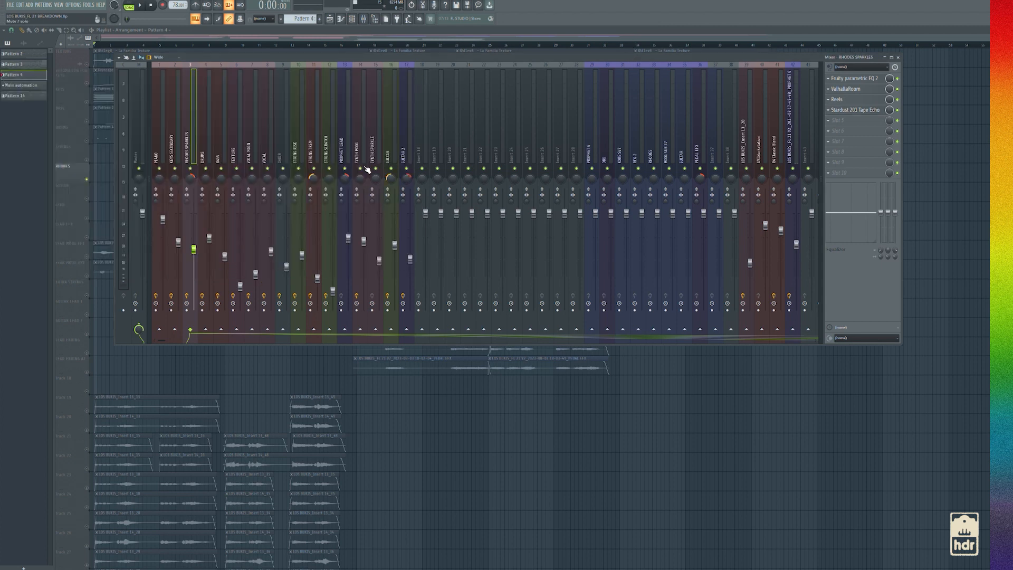
key("F9")
Unsolo the RHODES track, mute the GUITAR track and play the beat without guitar from just before bar 9
left_click(87, 218)
left_click(87, 238)
right_click(86, 180)
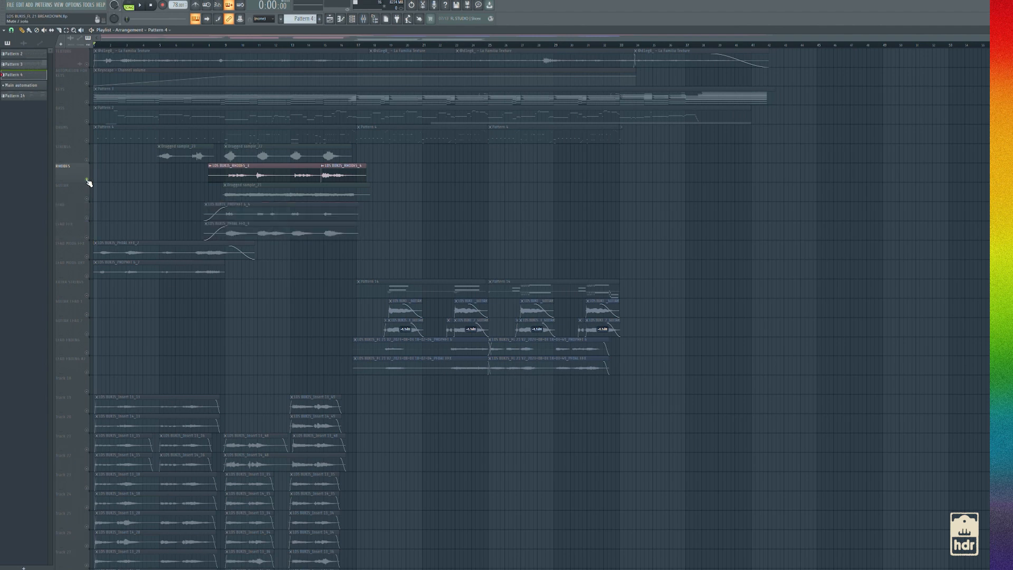
right_click(87, 180)
left_click(86, 199)
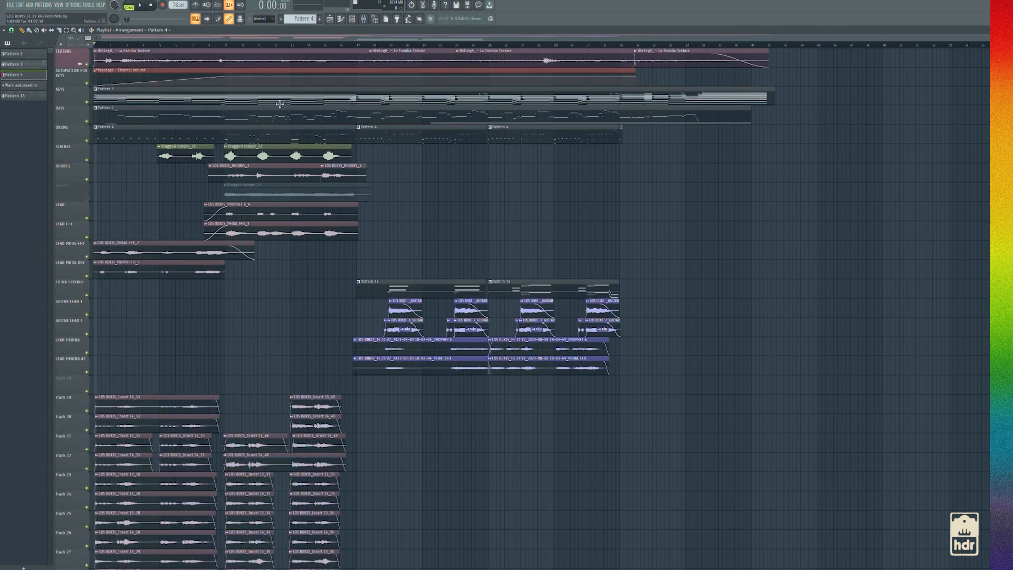
left_click(217, 46)
key("space")
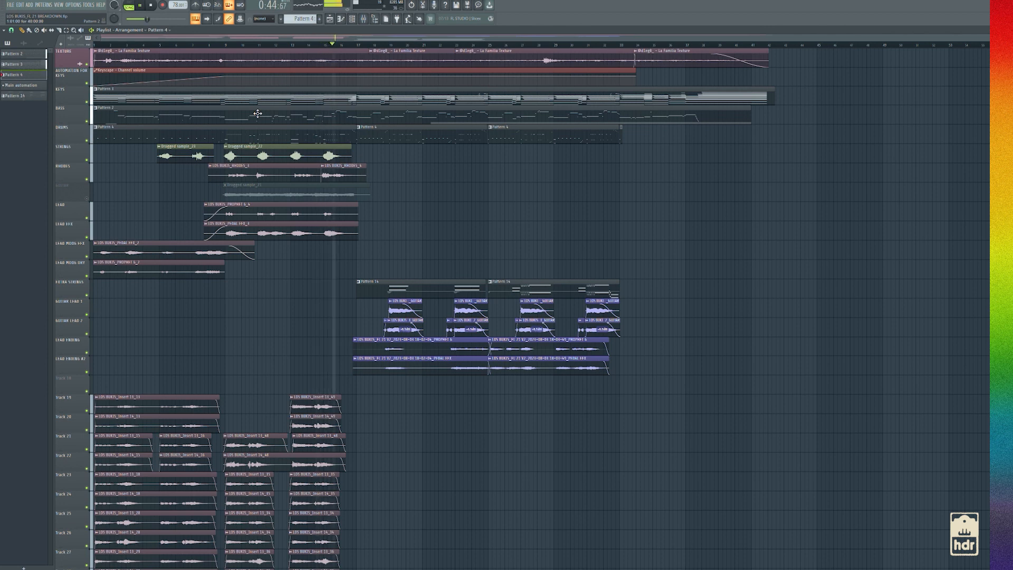
key("space")
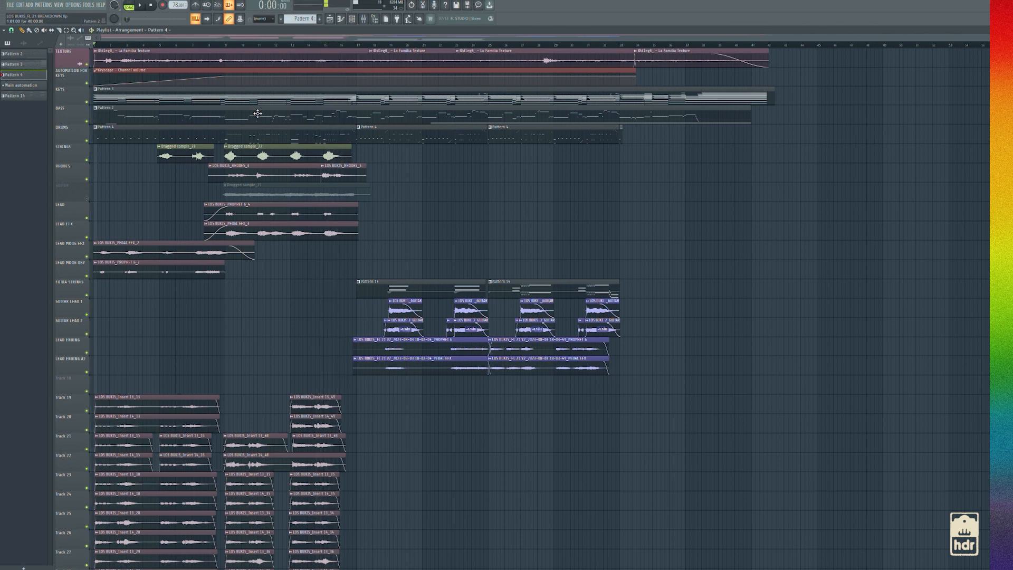
Solo the GUITAR track and play its clip from about bar 9
left_click(223, 46)
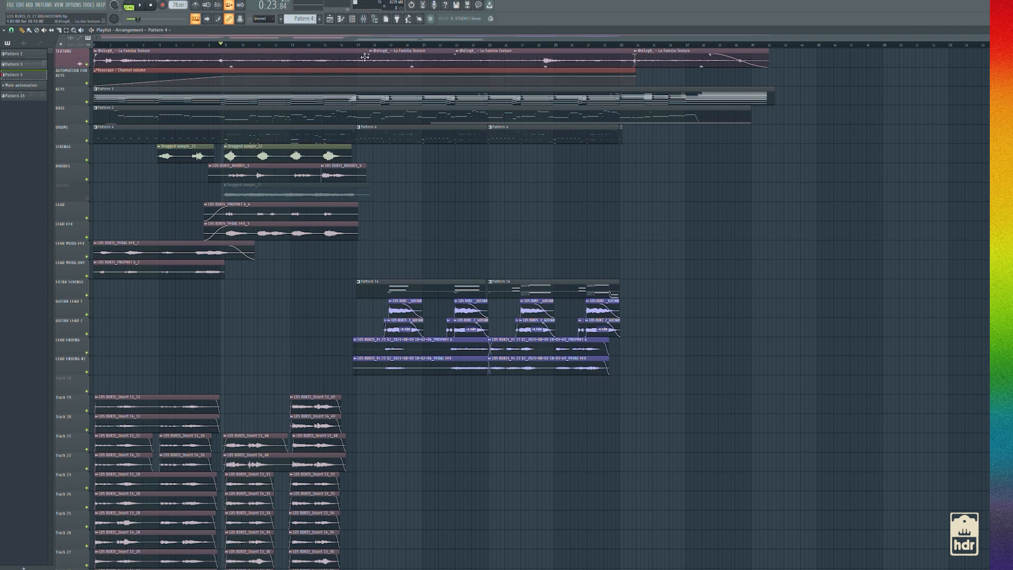
right_click(87, 199)
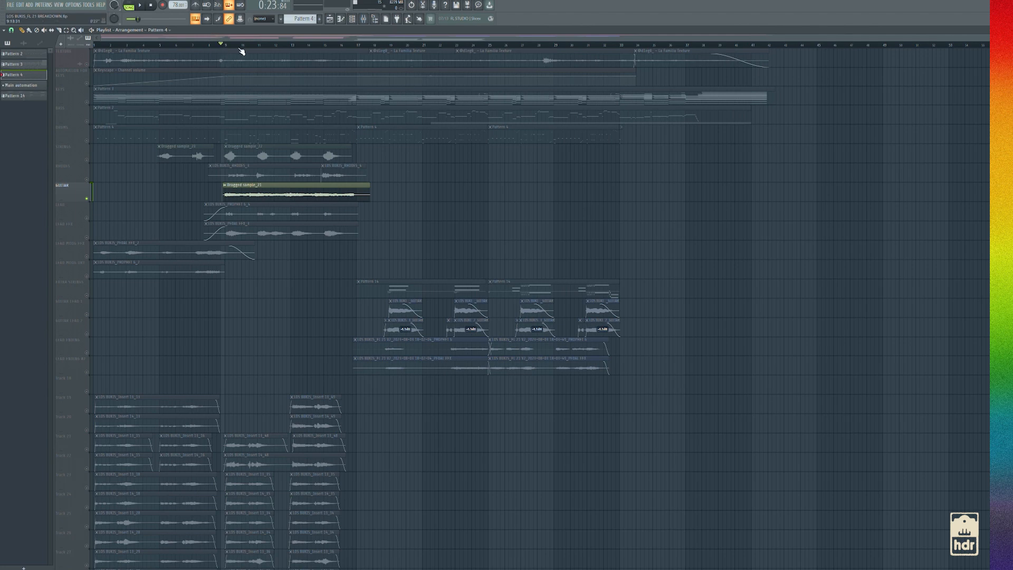
left_click(364, 22)
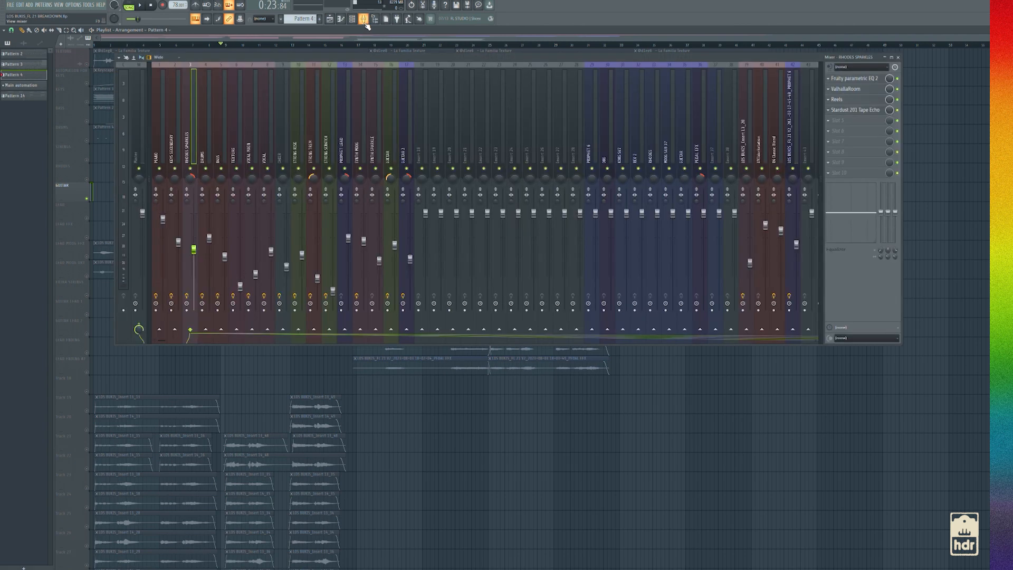
left_click(364, 22)
key("space")
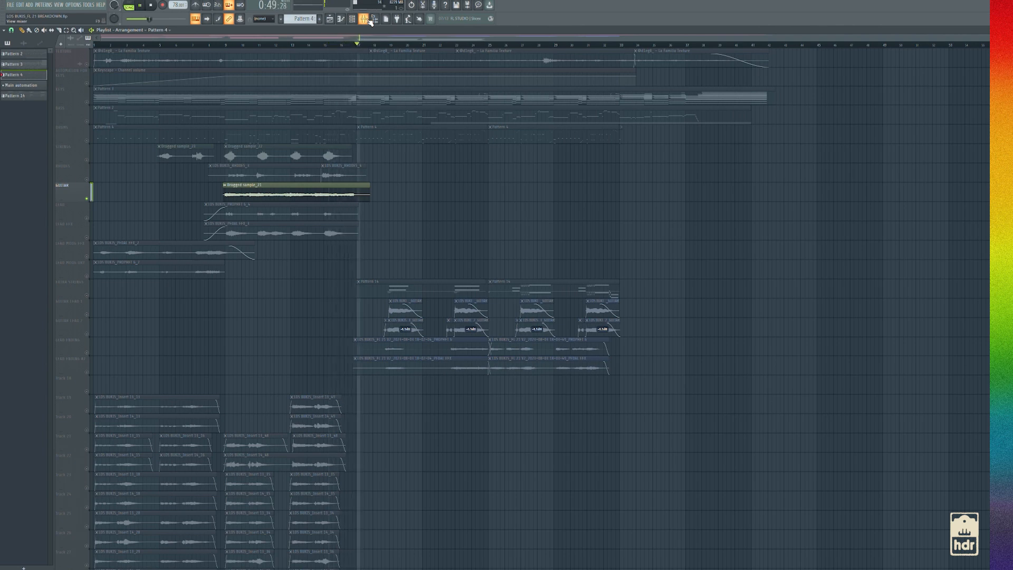
key("space")
Look over the effect chain of the GUITAR mixer track and return to the playlist
left_click(369, 19)
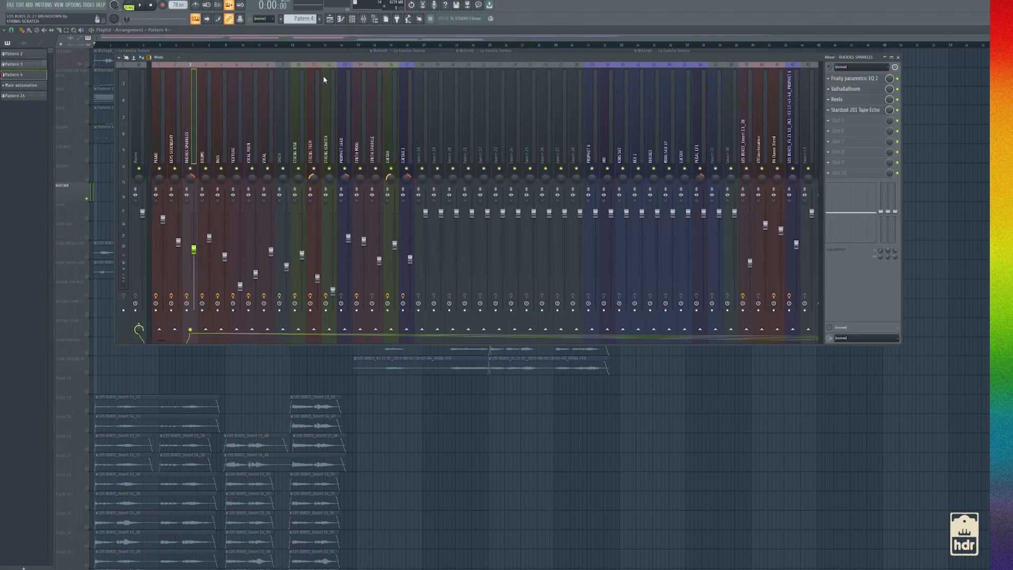
left_click(388, 161)
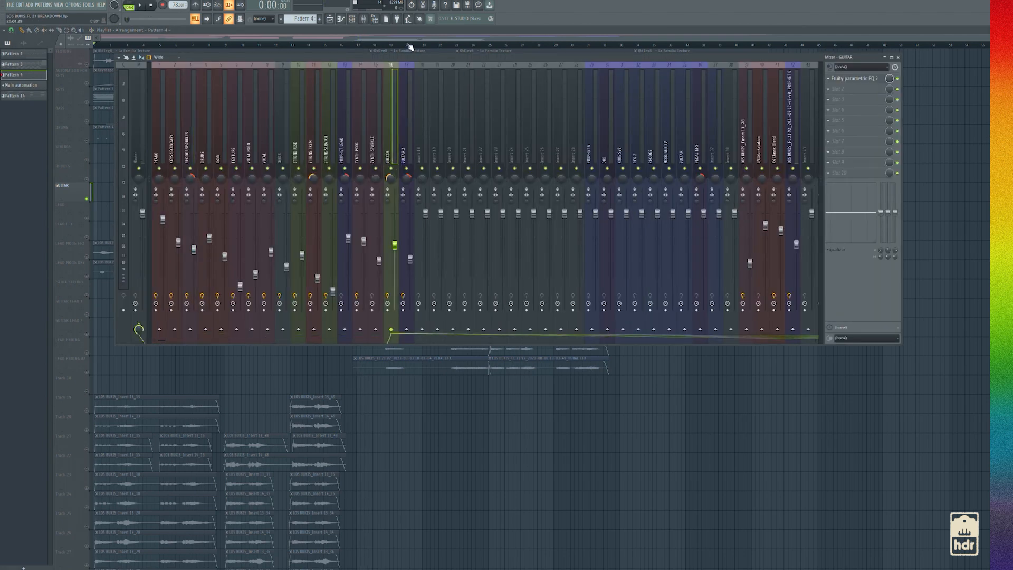
key("F9")
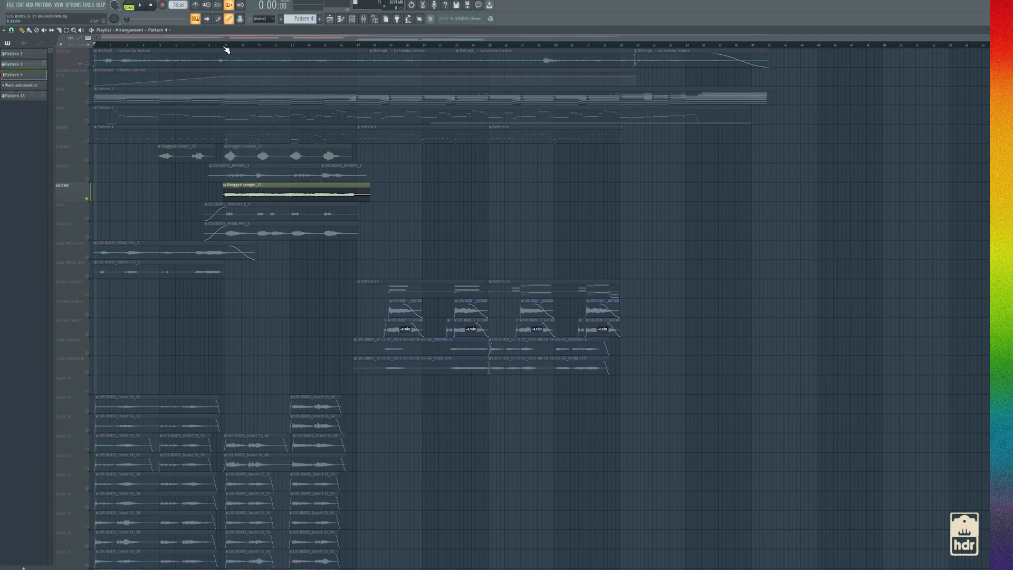
Unsolo the GUITAR track and play the full beat with all layers from just before bar 9
right_click(89, 199)
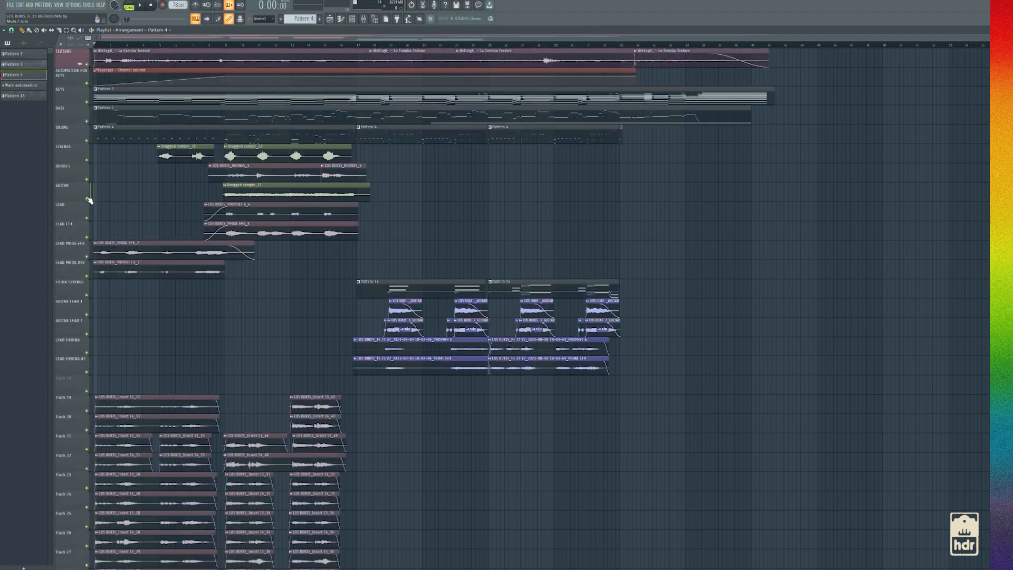
left_click(218, 46)
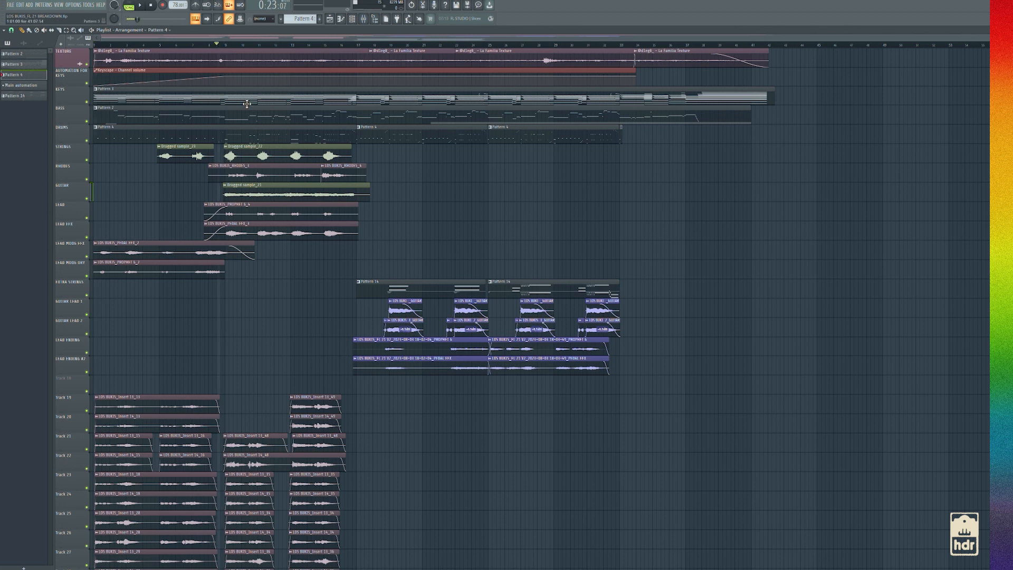
key("space")
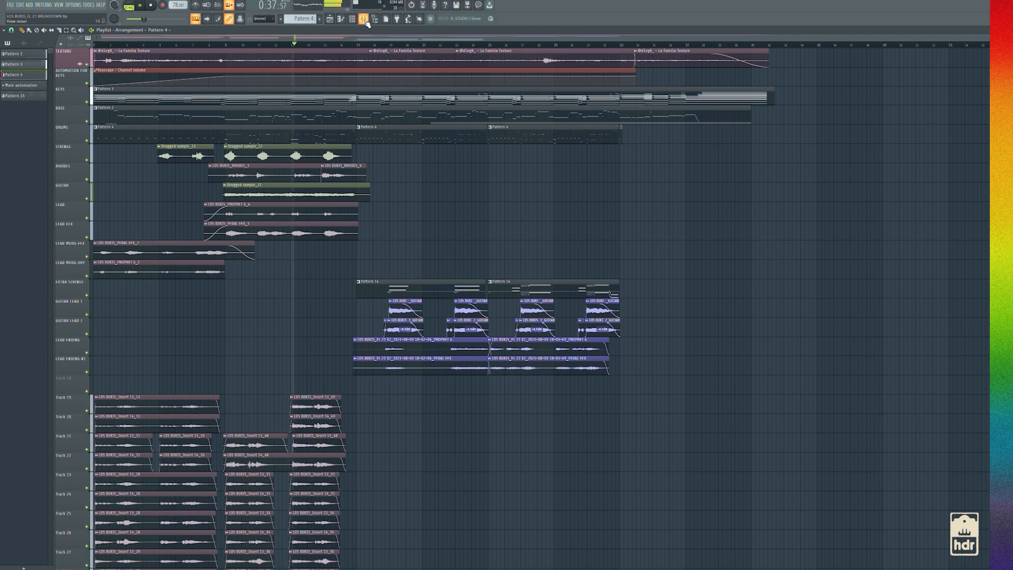
Stop playback and inspect the Fruity parametric EQ 2 on the GUITAR mixer track
key("space")
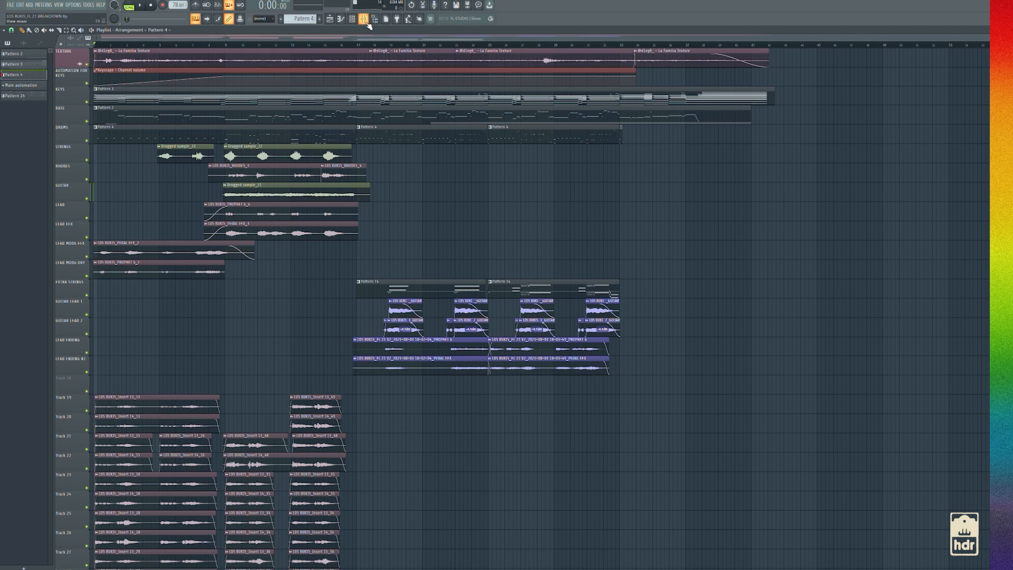
left_click(363, 18)
left_click(855, 78)
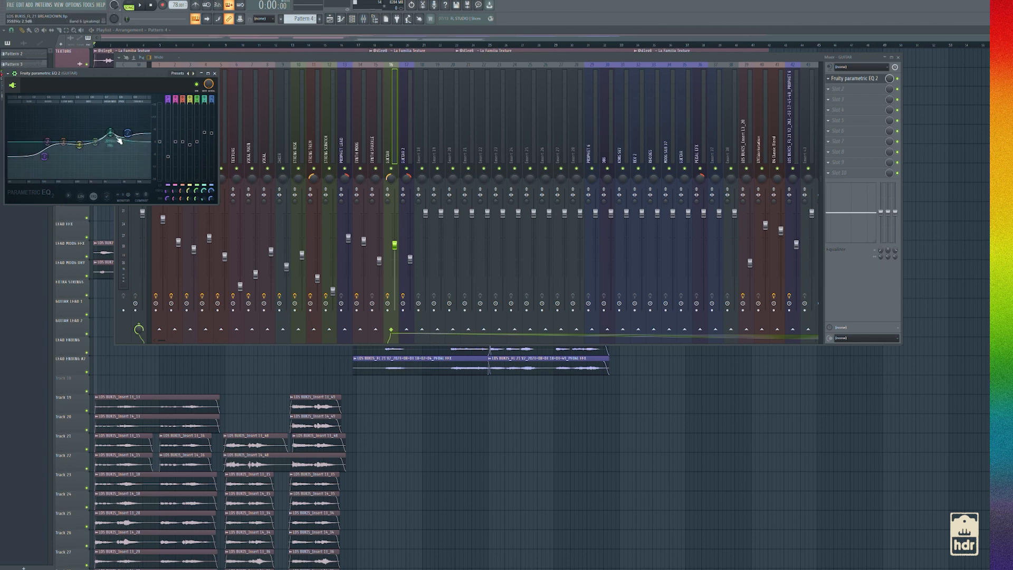
left_click(214, 73)
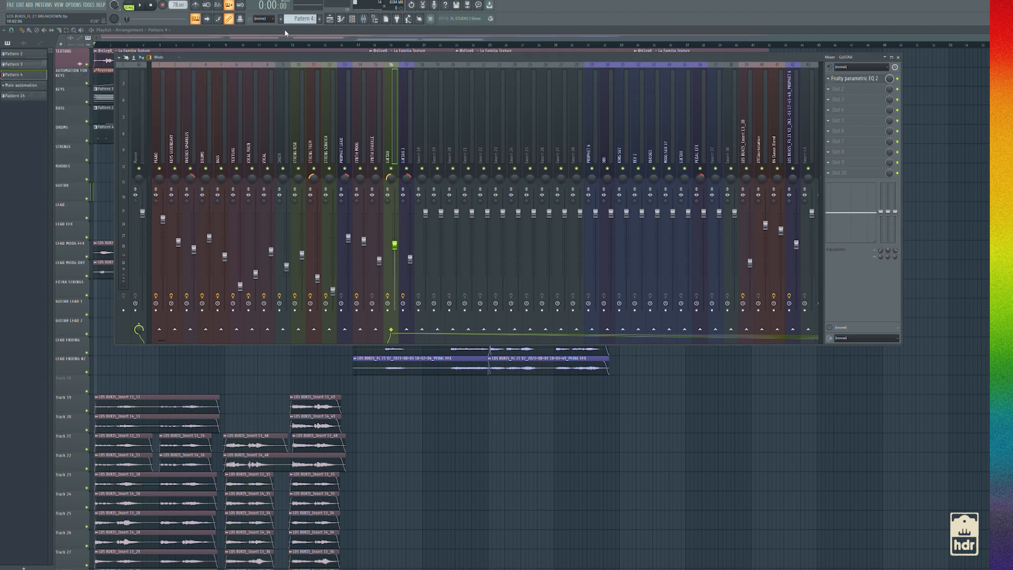
key("F9")
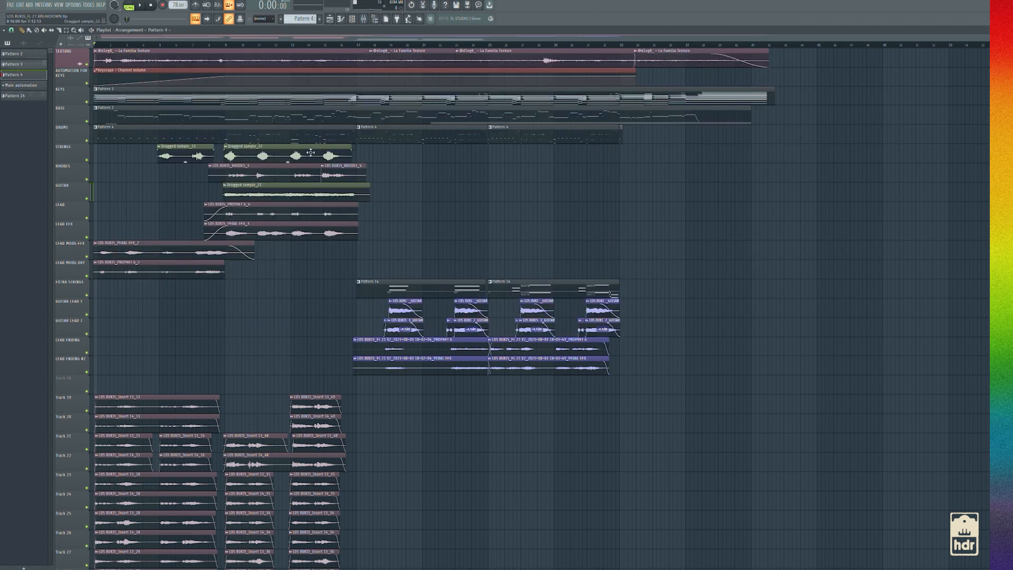
Move the playhead to bar 9 and look over the mixer and the stacked vocal clips of that section
left_click(226, 45)
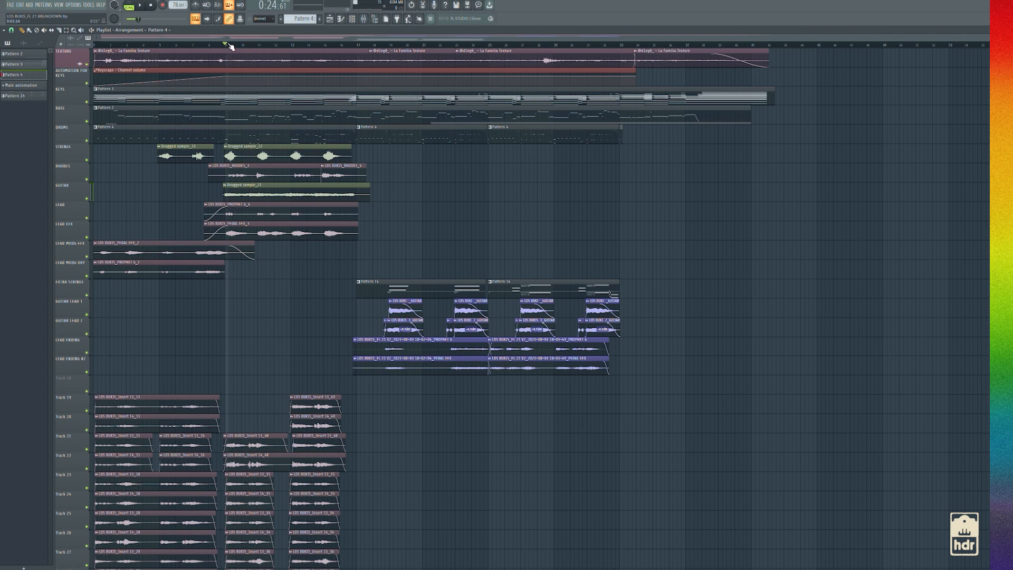
left_click(364, 20)
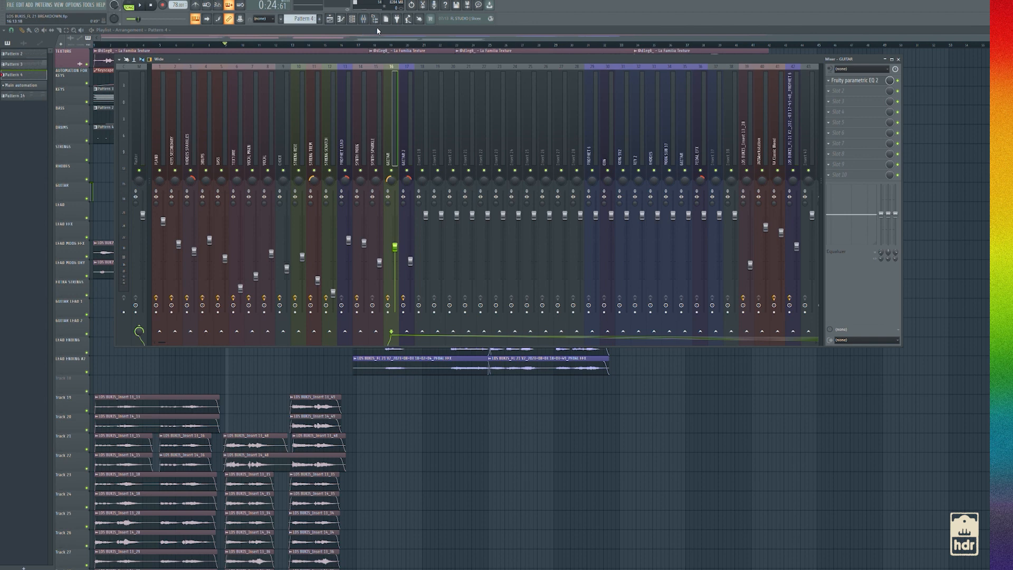
key("F9")
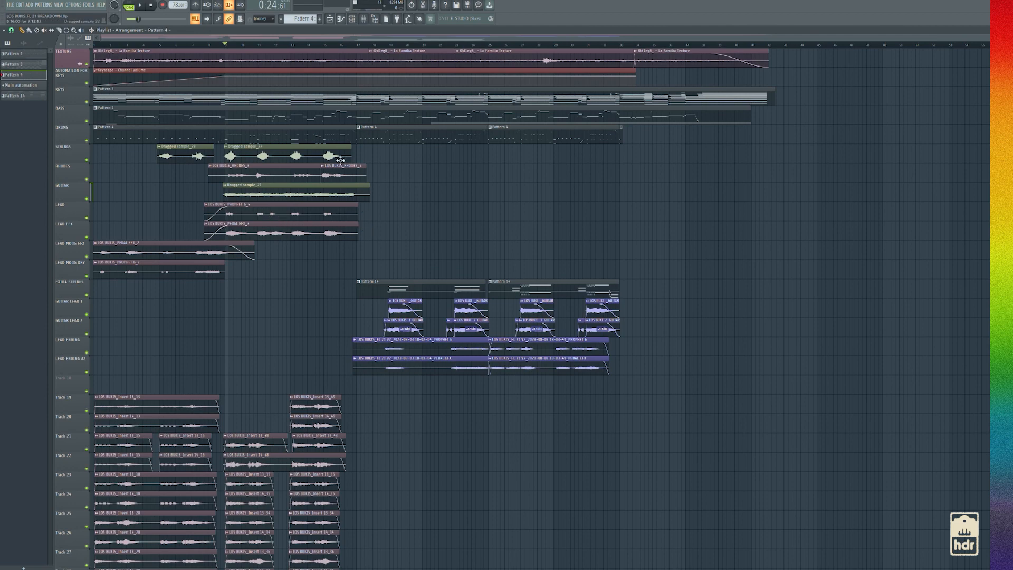
scroll(309, 154, "down", 5)
scroll(297, 257, "up", 5)
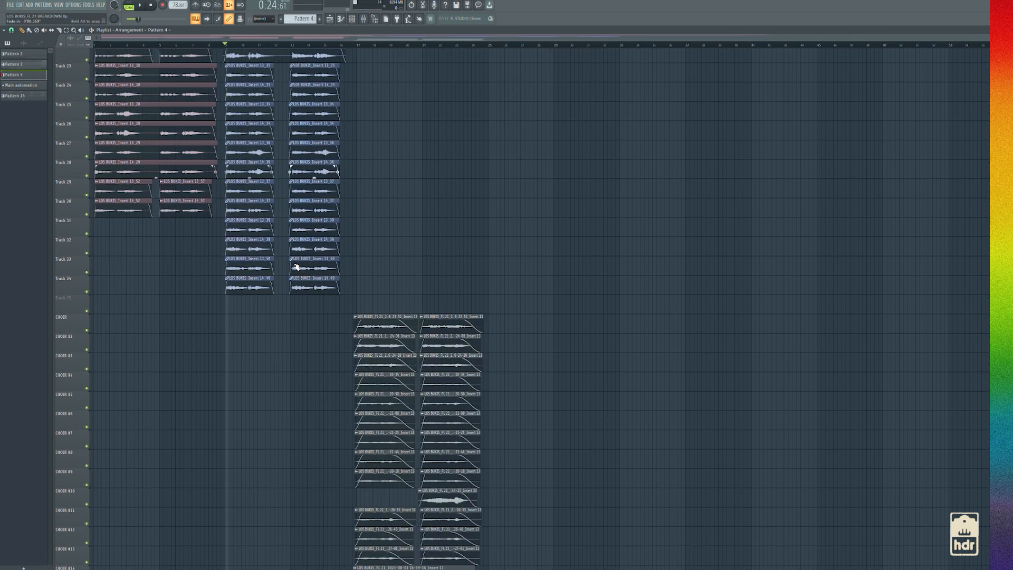
Move the playhead to bar 17 and compare the earlier vocal stacks with the CHOIR clips starting there
left_click(357, 44)
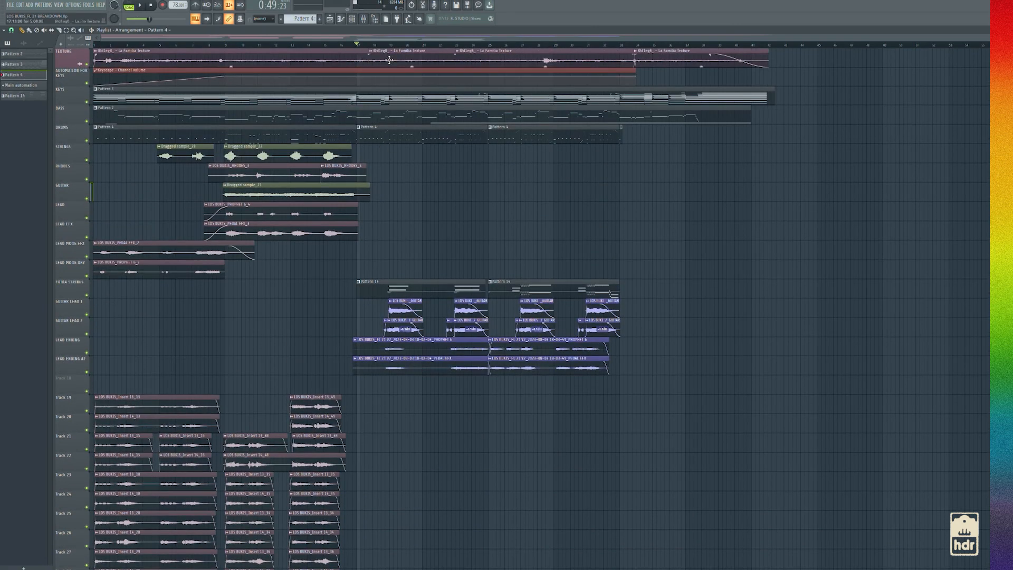
scroll(380, 261, "down", 4)
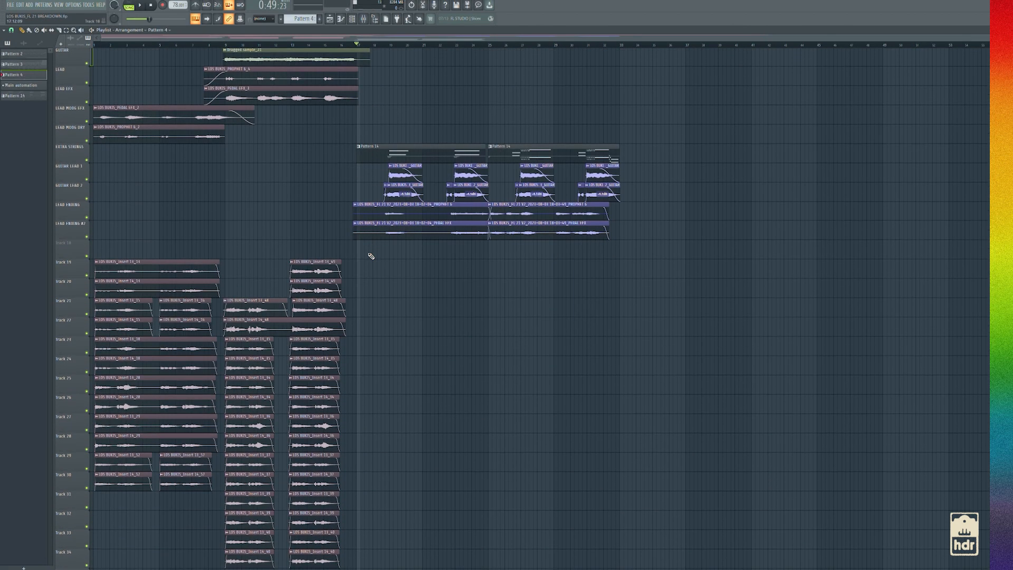
scroll(371, 256, "up", 4)
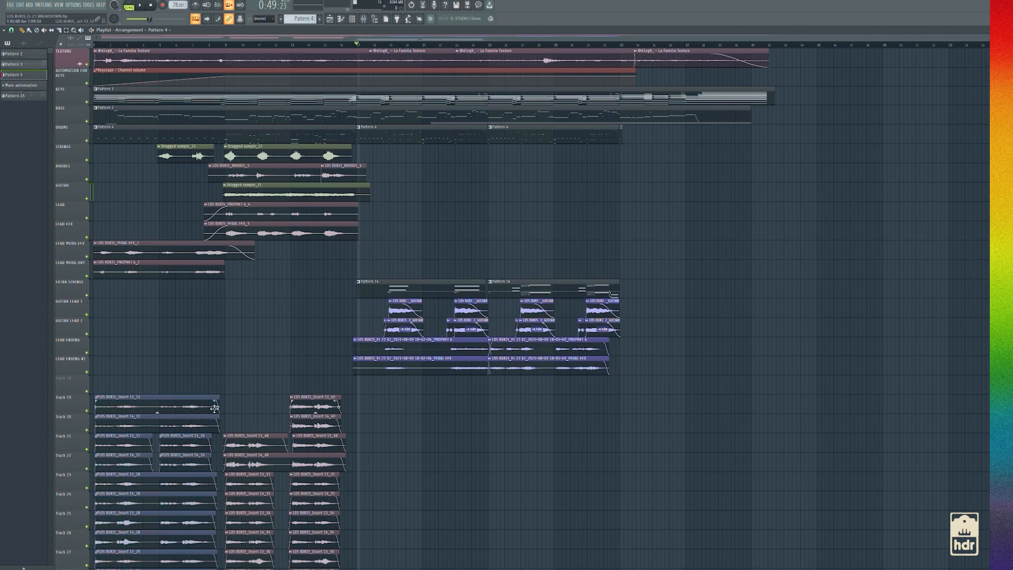
scroll(191, 395, "down", 12)
scroll(339, 327, "up", 12)
scroll(353, 242, "down", 8)
scroll(353, 242, "down", 8)
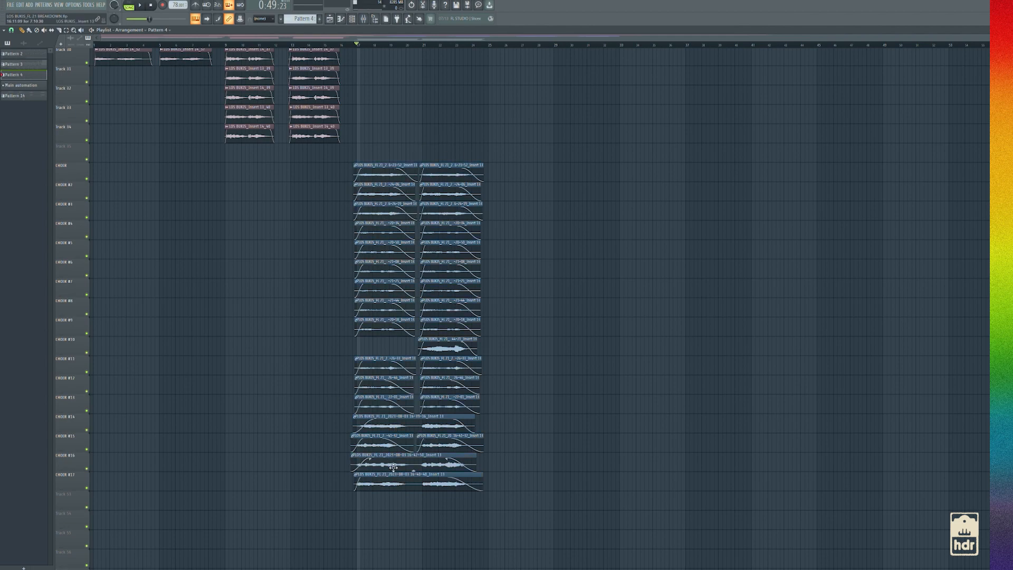
Solo the CHOIR mixer track and play the choir layers from just before bar 17
left_click(364, 19)
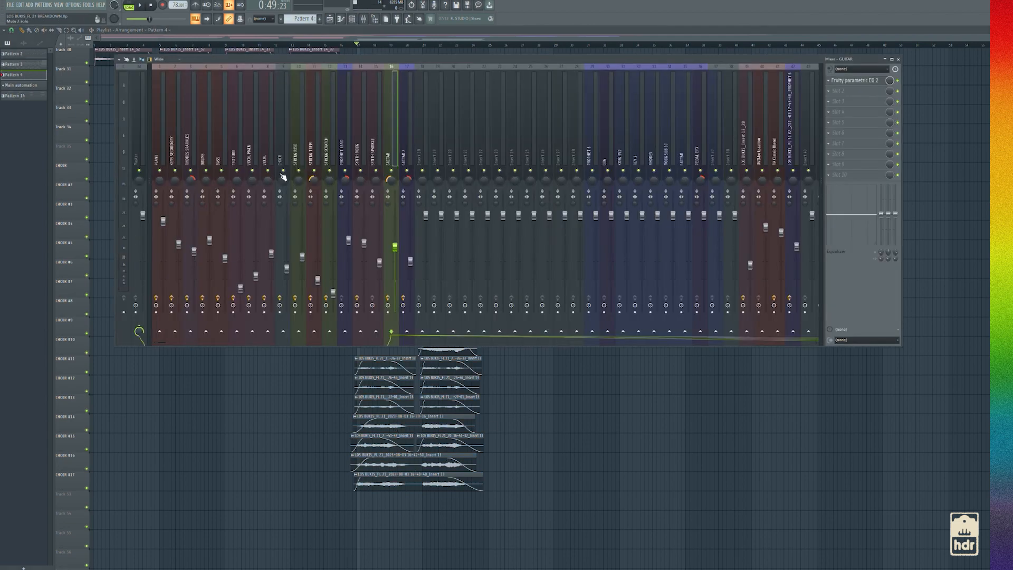
key("F9")
left_click(351, 46)
key("space")
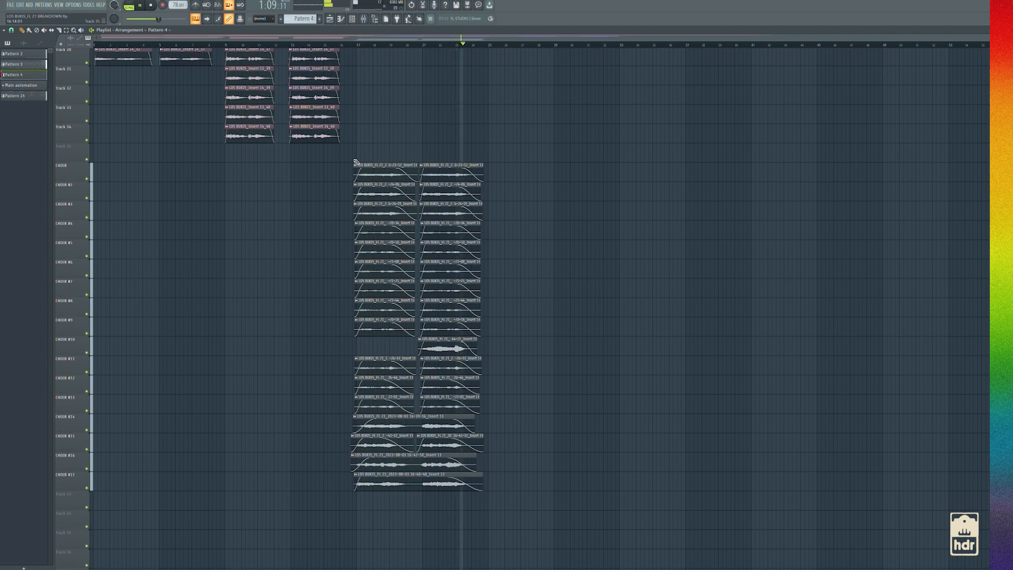
scroll(355, 161, "up", 3)
key("space")
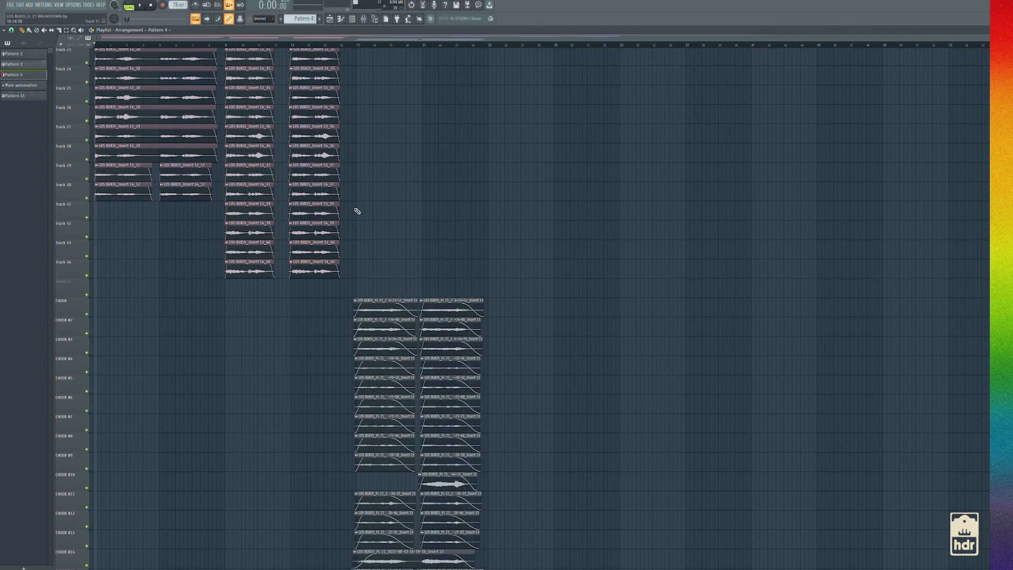
Look over the arrangement of the choir clips against the vocal stacks and instrument tracks in the playlist
scroll(356, 210, "up", 8)
scroll(344, 332, "down", 6)
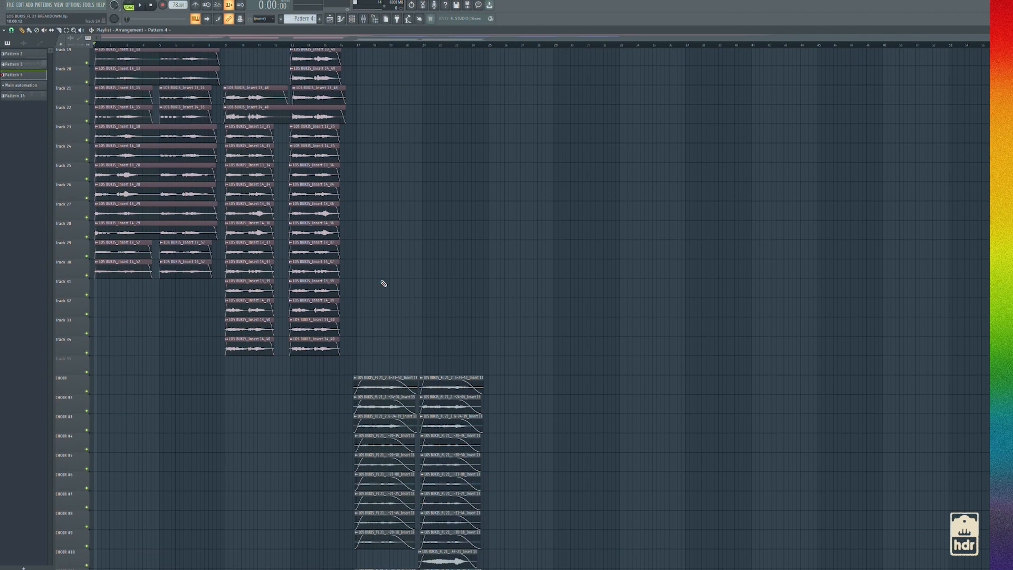
scroll(385, 287, "down", 6)
scroll(353, 280, "up", 3)
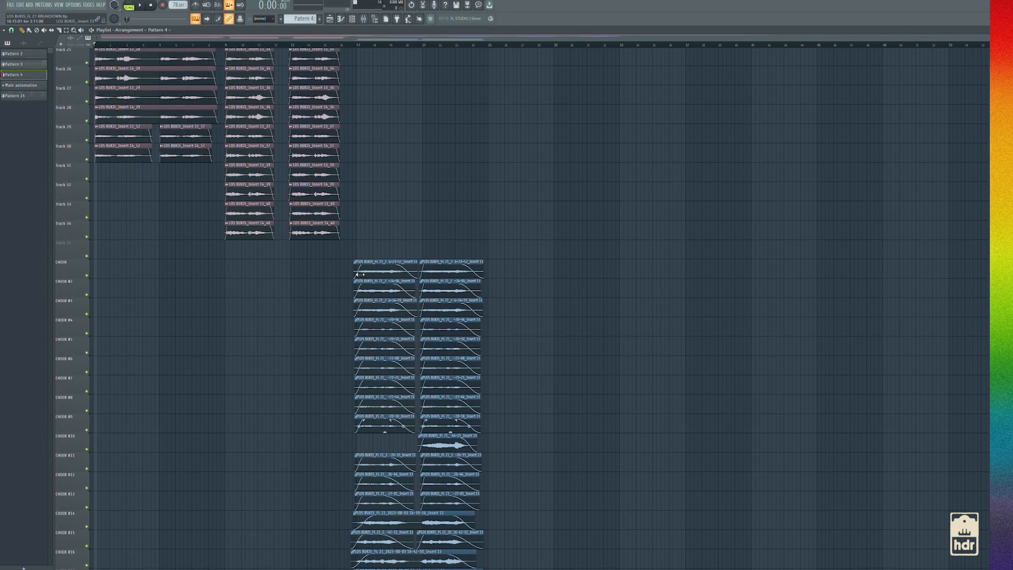
scroll(367, 336, "up", 10)
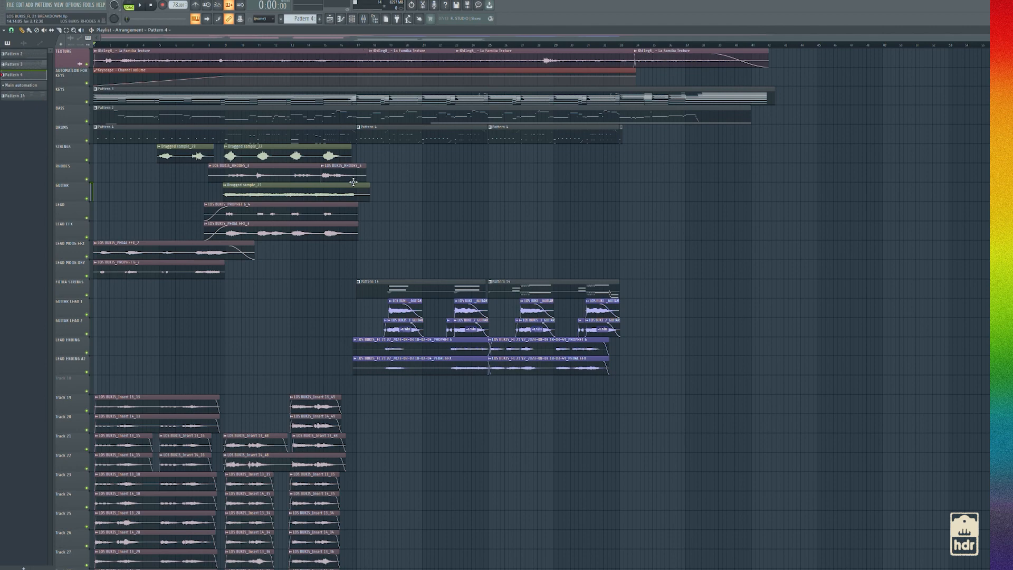
scroll(344, 269, "down", 5)
scroll(335, 260, "up", 4)
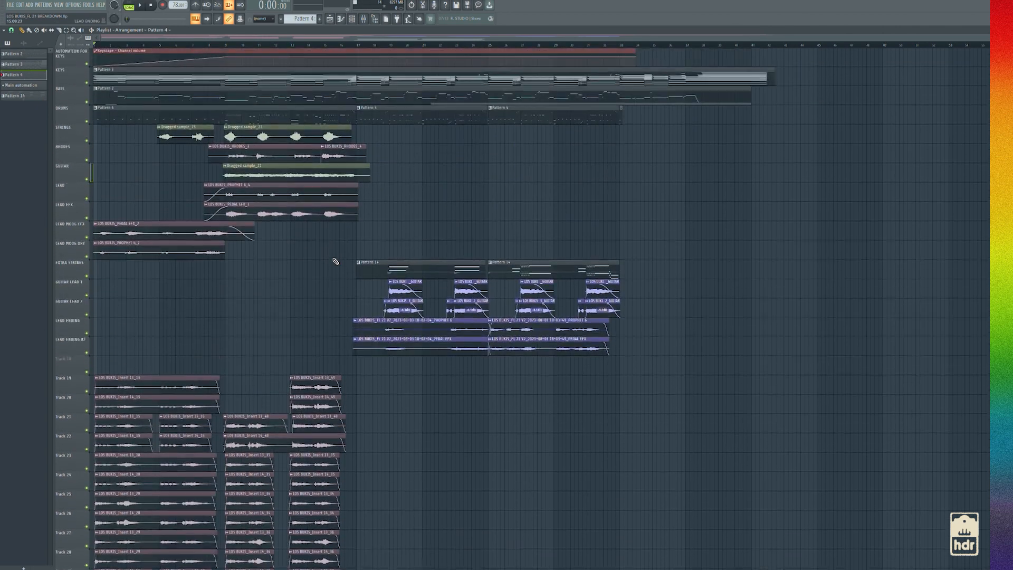
Review the Fruity parametric EQ 2 and Fruity Stereo Shaper on the CHOIR mixer track and return to the playlist
left_click(375, 19)
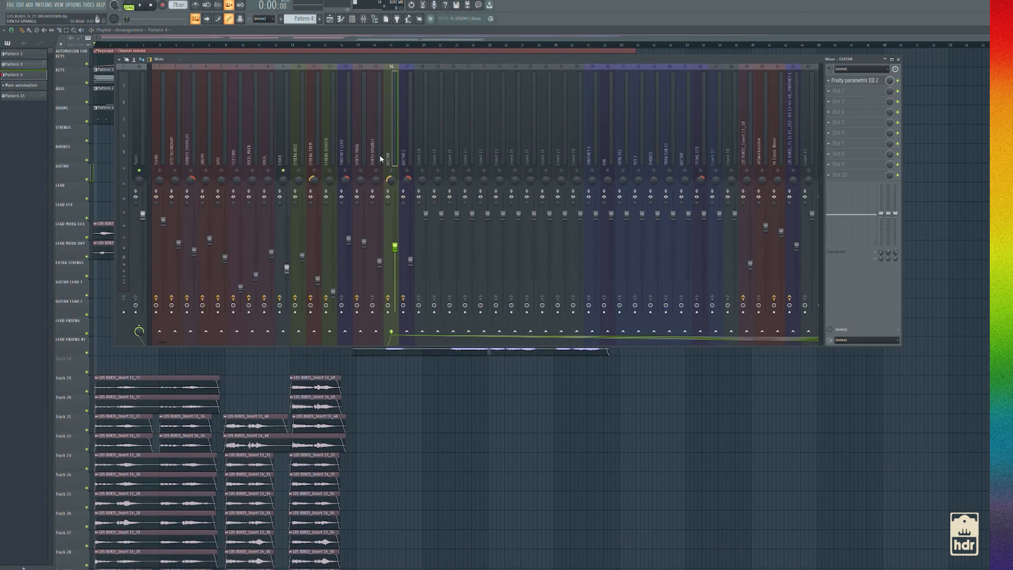
left_click(284, 169)
left_click(863, 103)
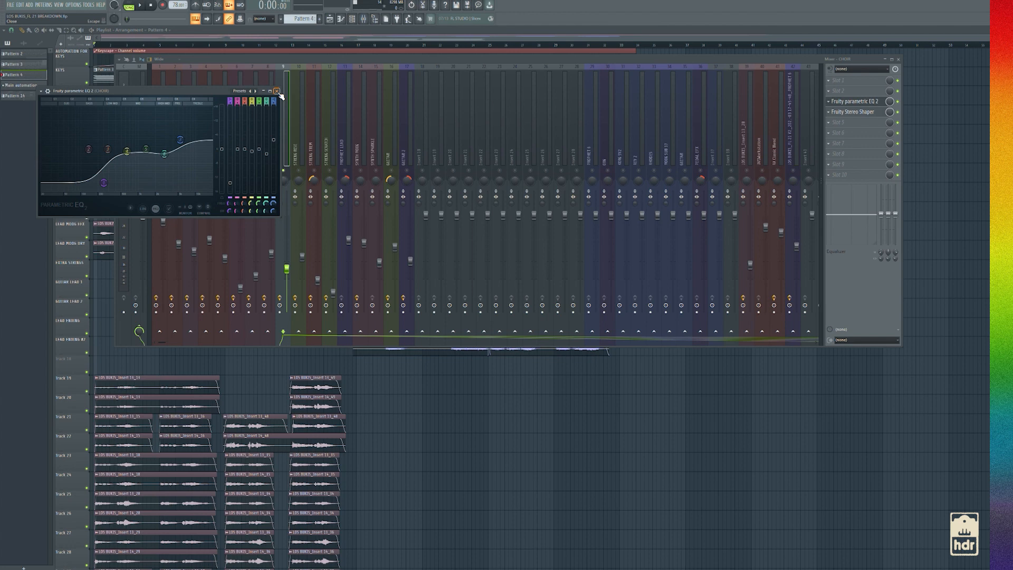
left_click(862, 113)
left_click(863, 114)
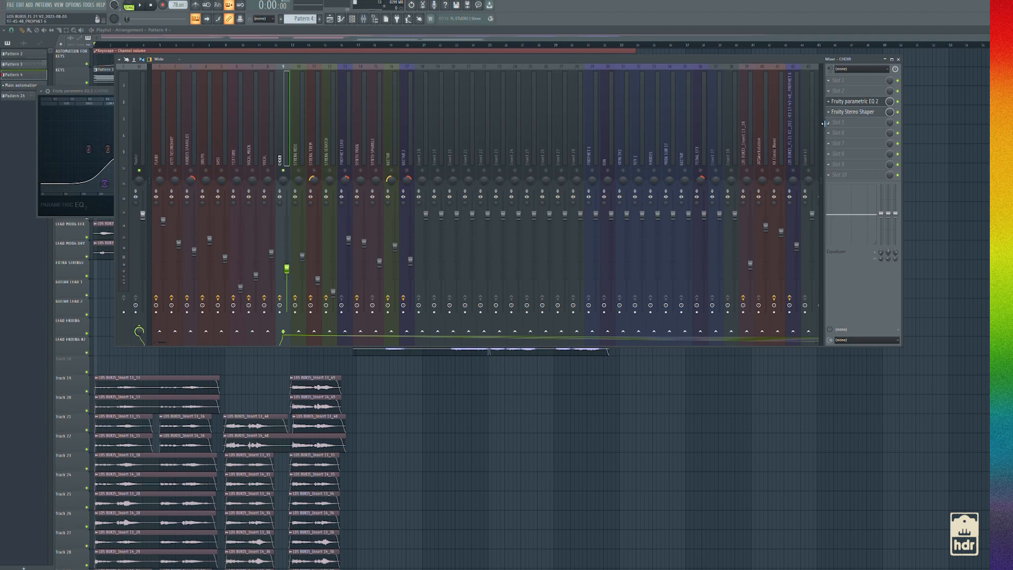
left_click(869, 113)
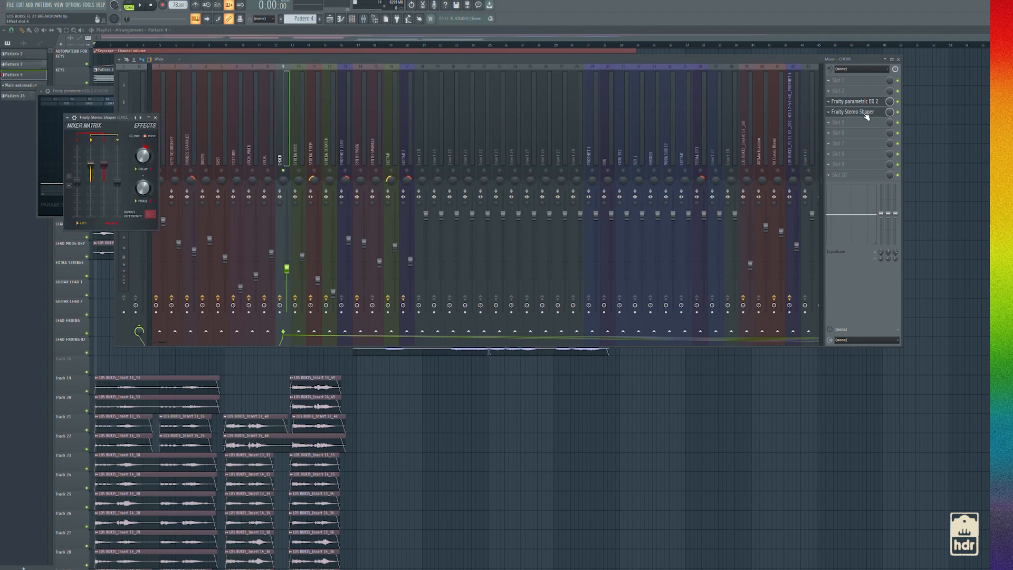
left_click(155, 117)
key("F12")
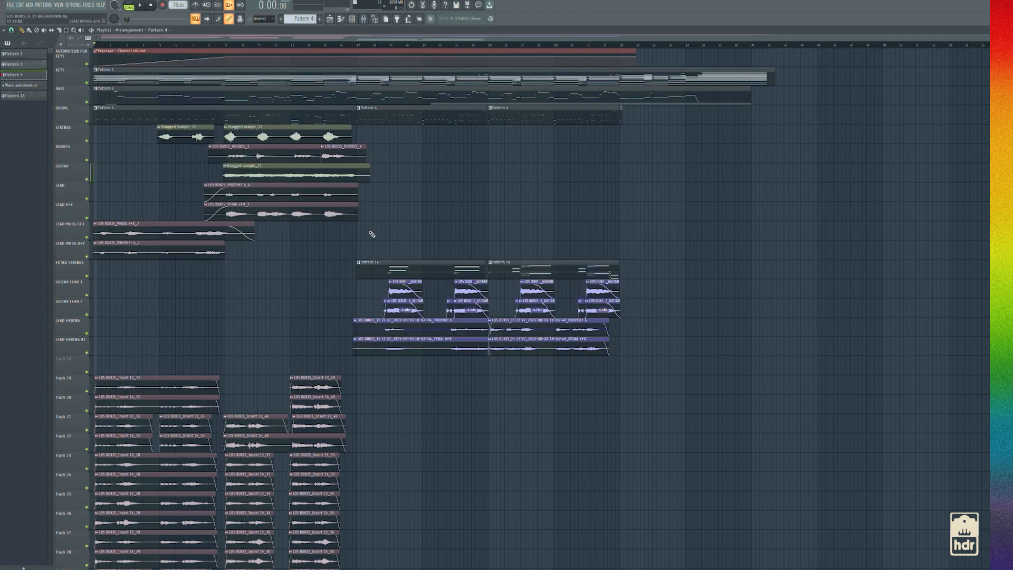
Move the playhead to just before bar 17 and unsolo the CHOIR mixer track
scroll(368, 226, "down", 5)
scroll(370, 235, "down", 4)
scroll(368, 249, "up", 8)
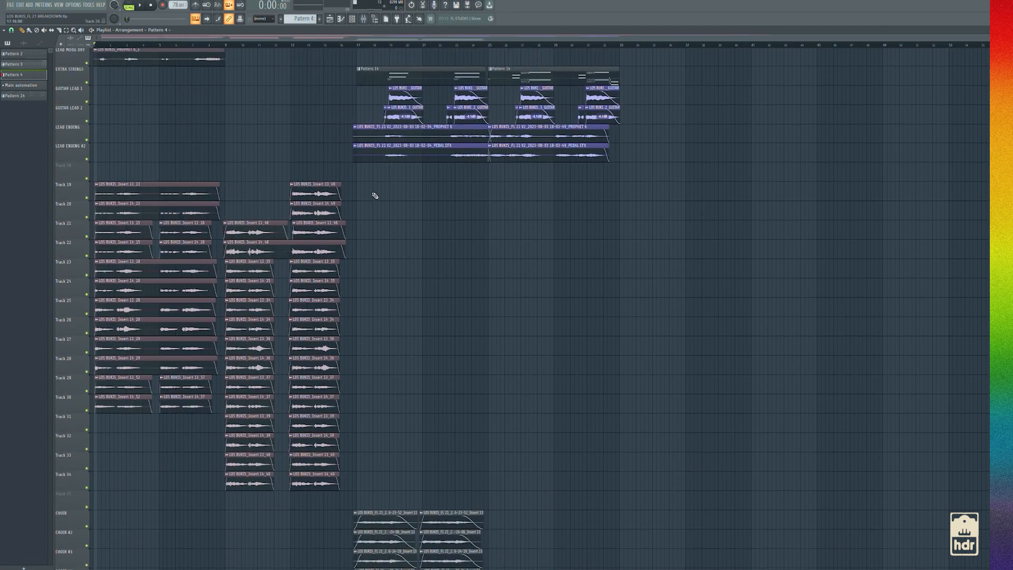
left_click(347, 44)
scroll(401, 87, "up", 3)
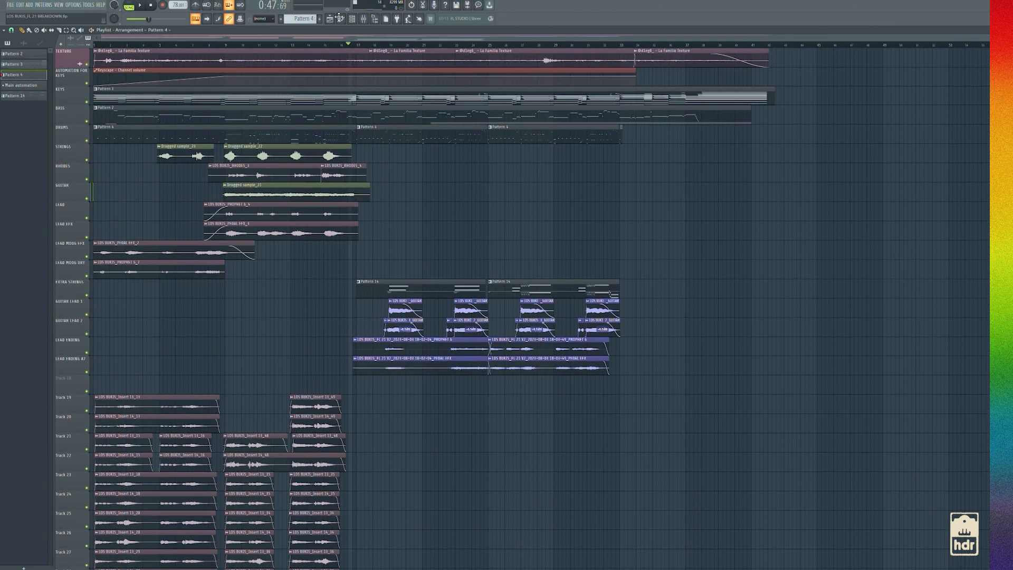
left_click(364, 19)
key("F9")
Solo the GUITAR LEAD 1 and GUITAR LEAD 2 tracks, play their clips from just before bar 19 and check the mixer
left_click(87, 316)
right_click(87, 316)
left_click(87, 336)
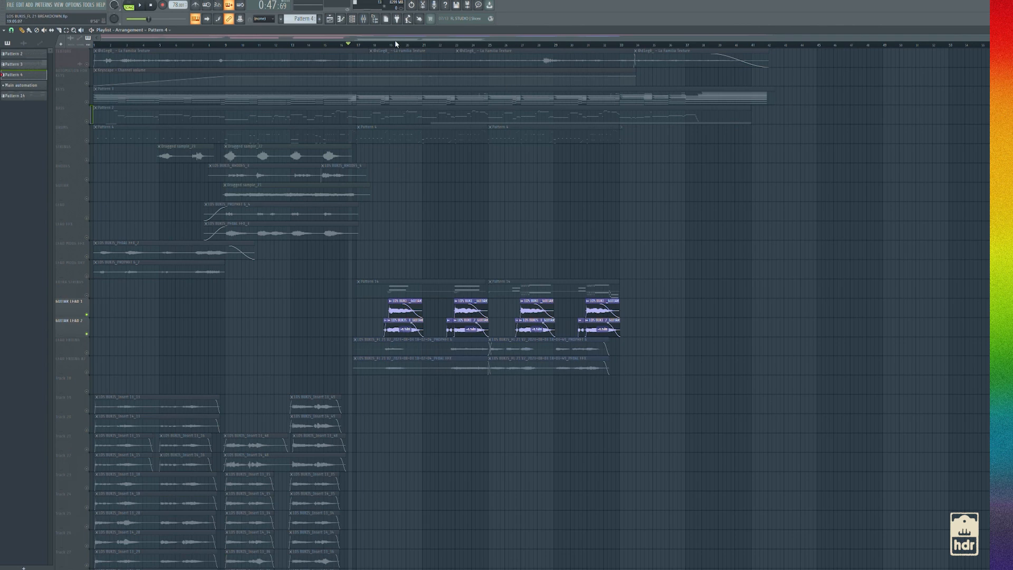
left_click_drag(402, 48, 387, 52)
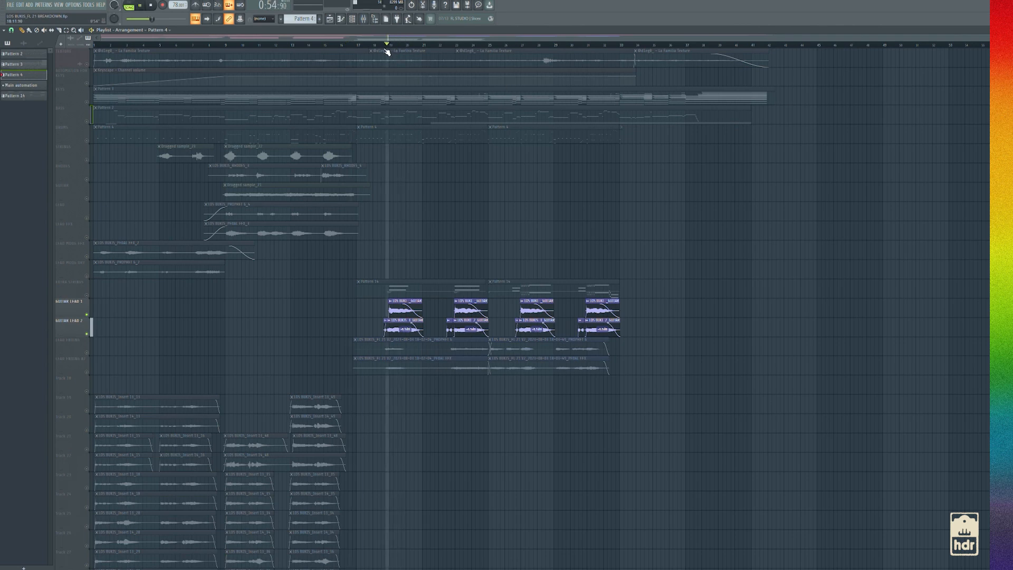
key("F9")
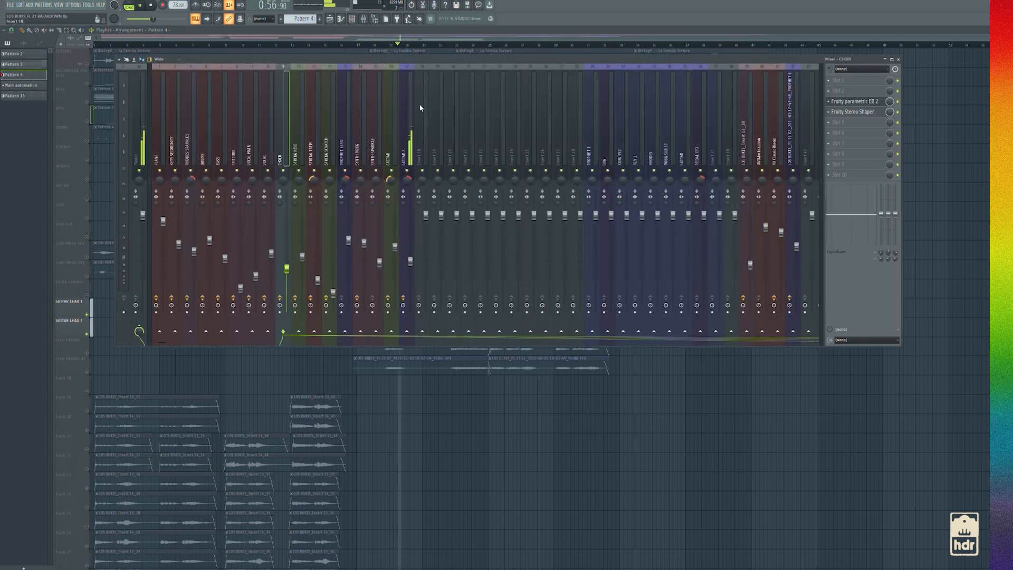
key("F9")
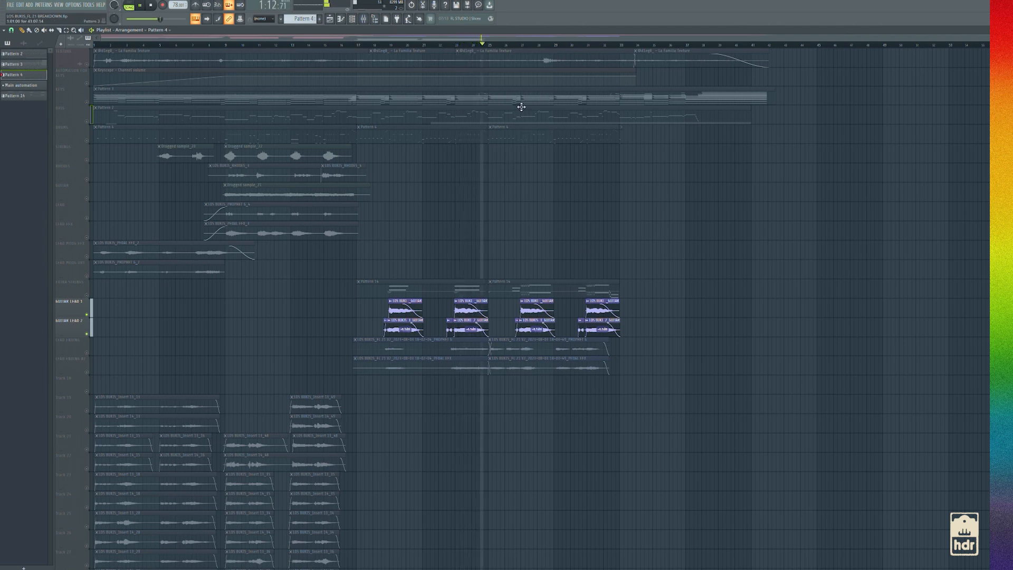
key("space")
left_click(364, 20)
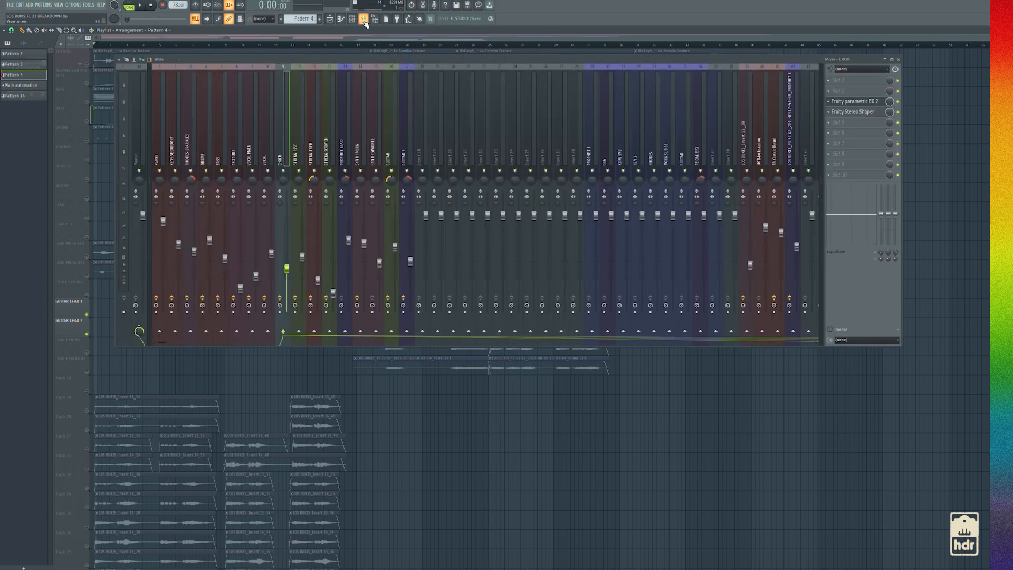
key("F9")
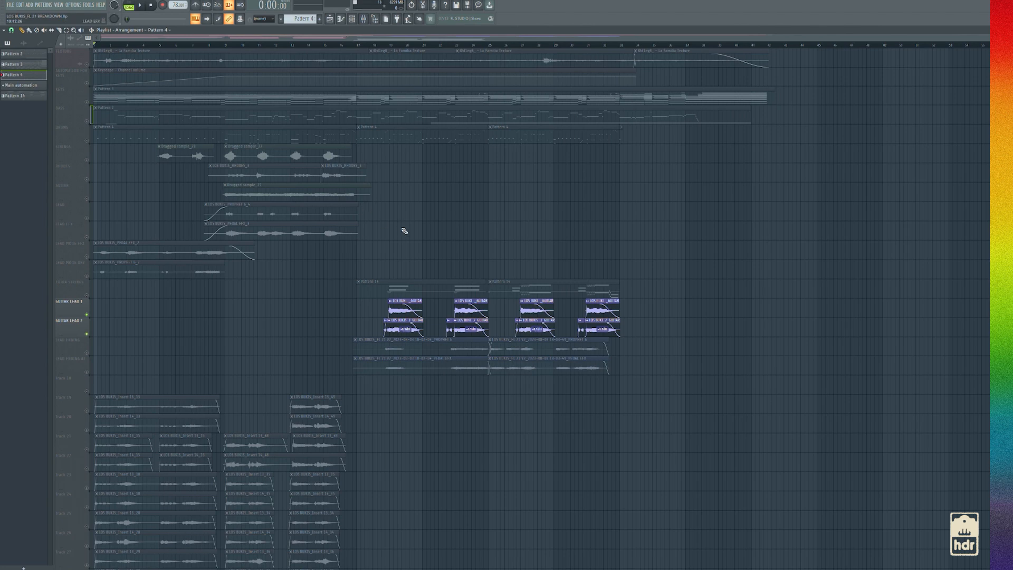
Unsolo the two GUITAR LEAD tracks and examine the LEAD ENDING clips starting around bar 17 up close
scroll(401, 264, "down", 4)
scroll(377, 282, "down", 3)
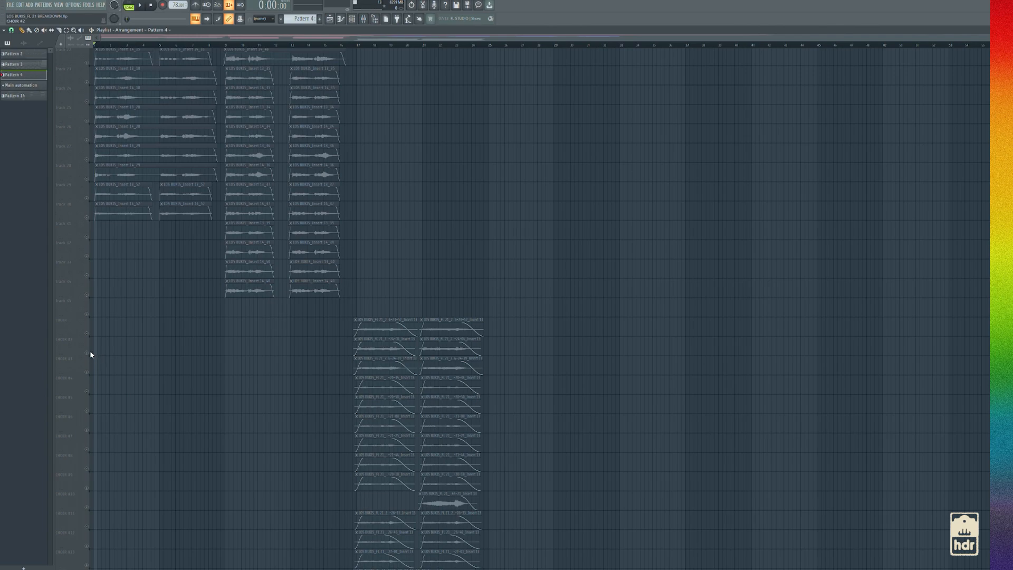
scroll(221, 310, "up", 7)
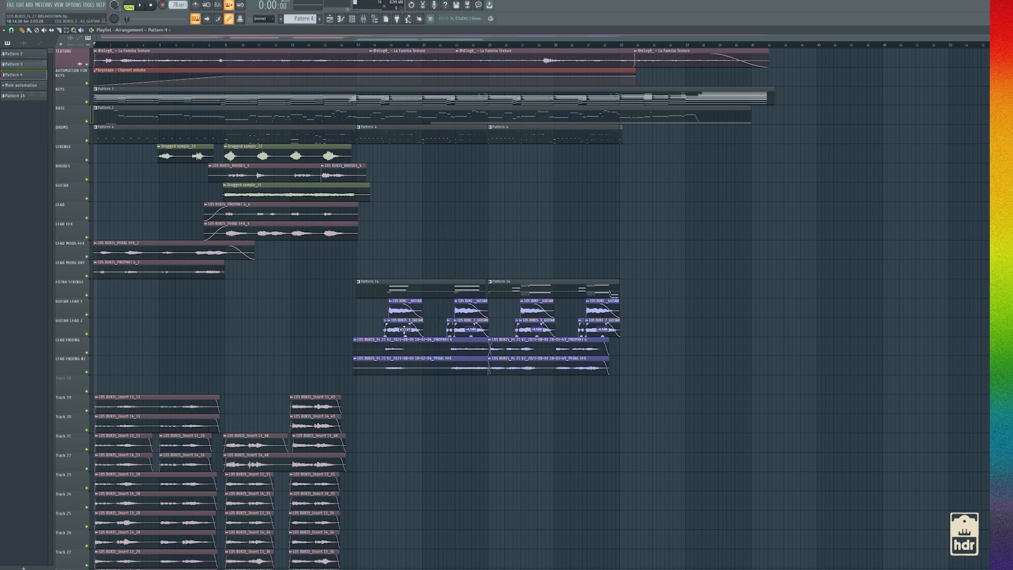
scroll(404, 330, "up", 4)
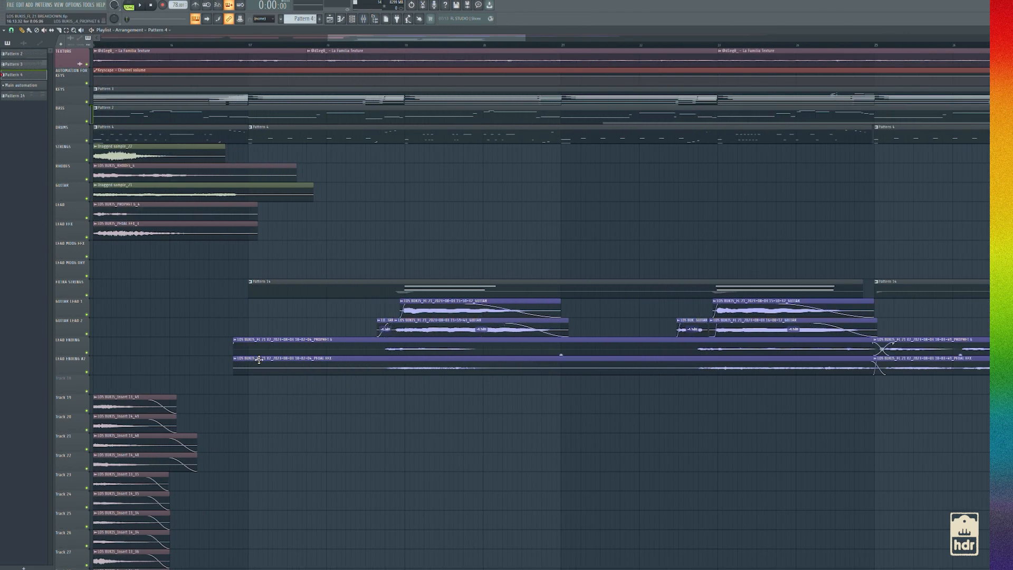
Inspect the audio clip settings of the GUITAR LEAD 1 and GUITAR LEAD 2 recordings, then close them
double_click(455, 317)
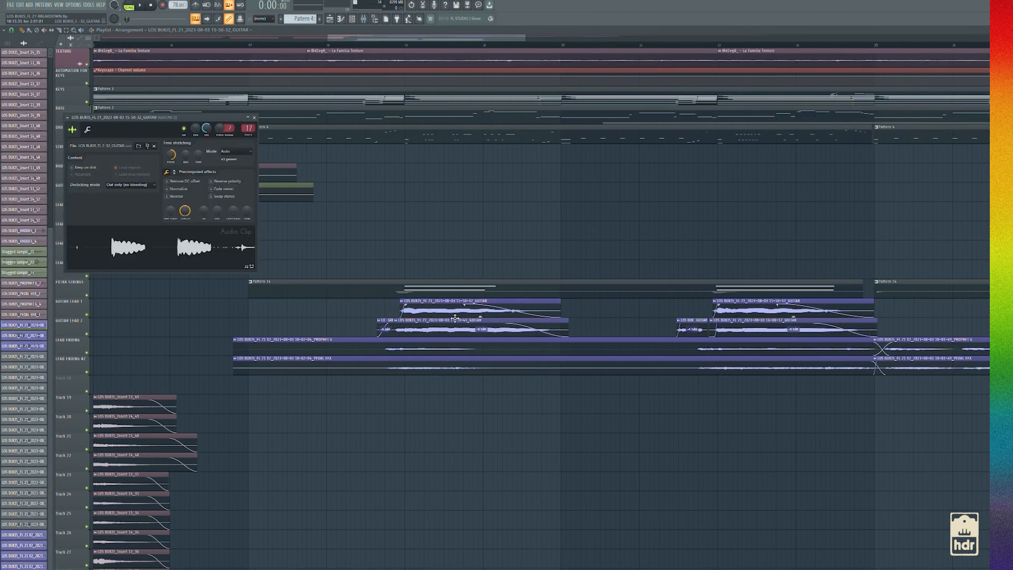
left_click(400, 31)
double_click(436, 307)
double_click(423, 323)
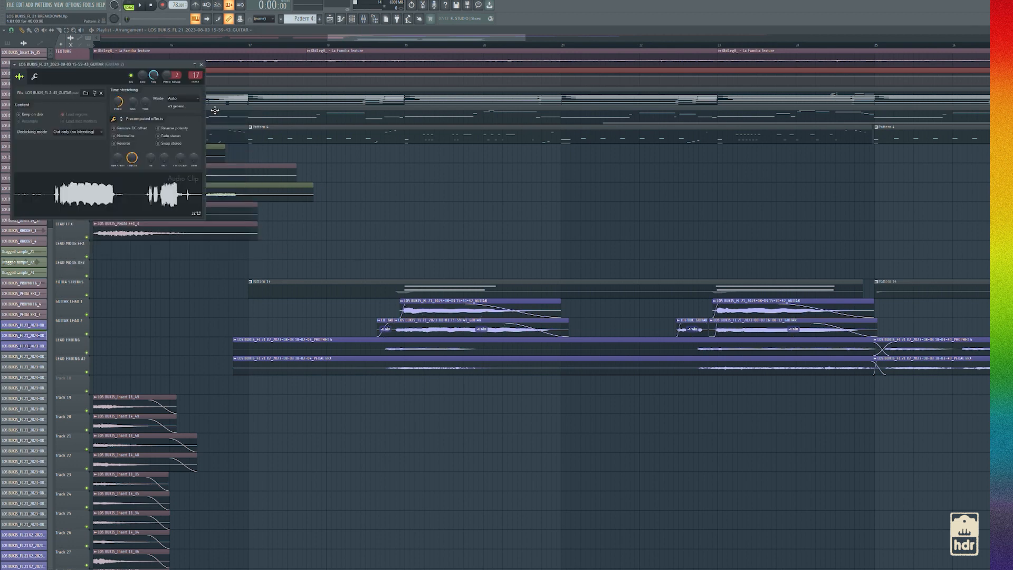
left_click(202, 64)
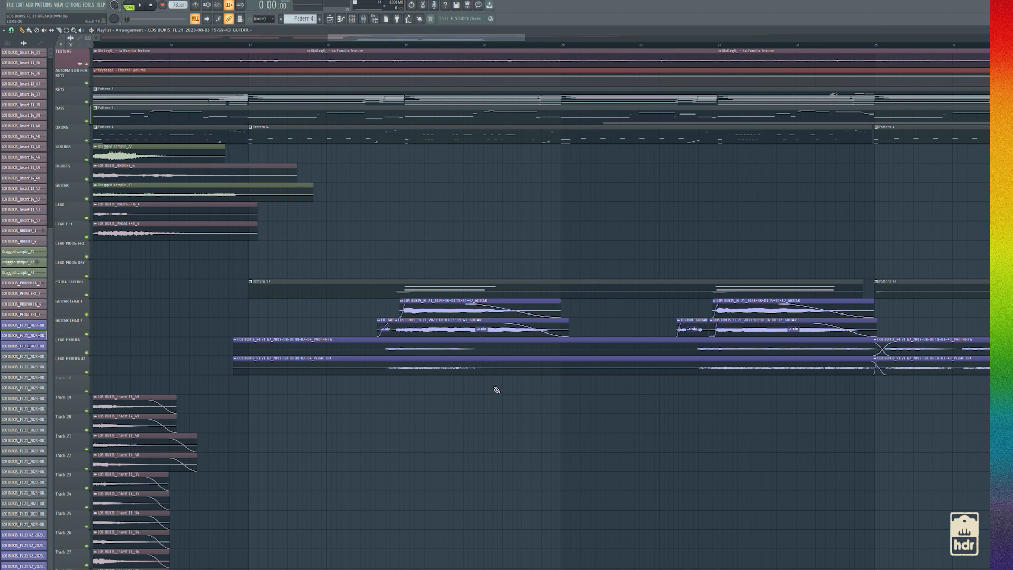
Solo the LEAD ENDING and LEAD ENDING #2 tracks and play them from about the middle of bar 18
scroll(428, 315, "down", 3)
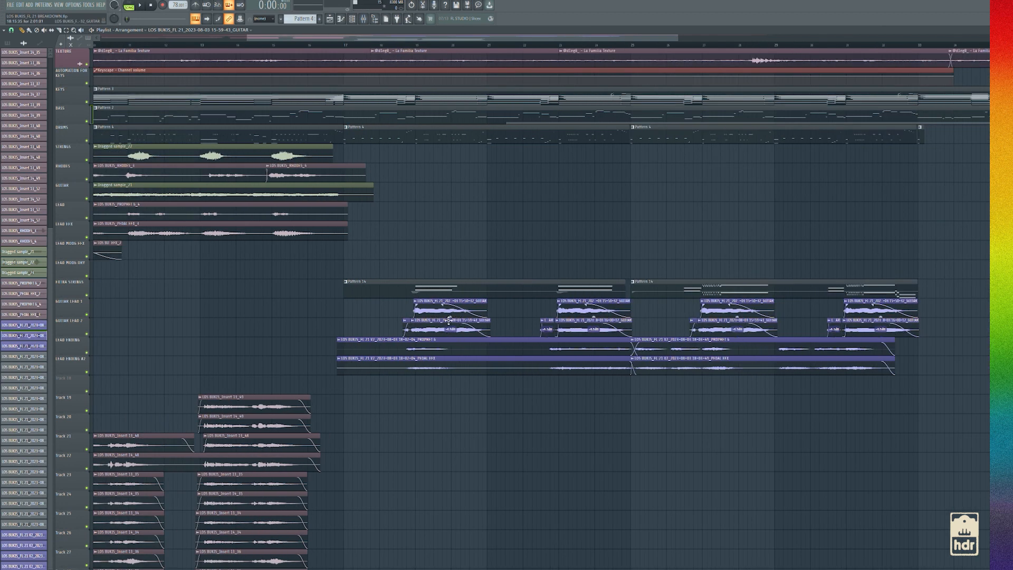
left_click_drag(417, 46, 401, 47)
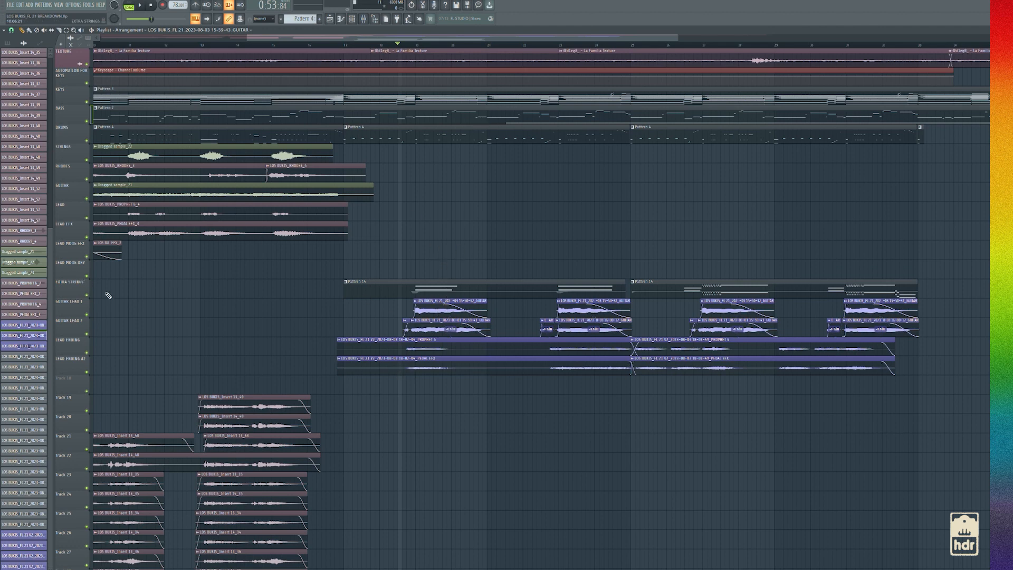
right_click(87, 353)
left_click(87, 372)
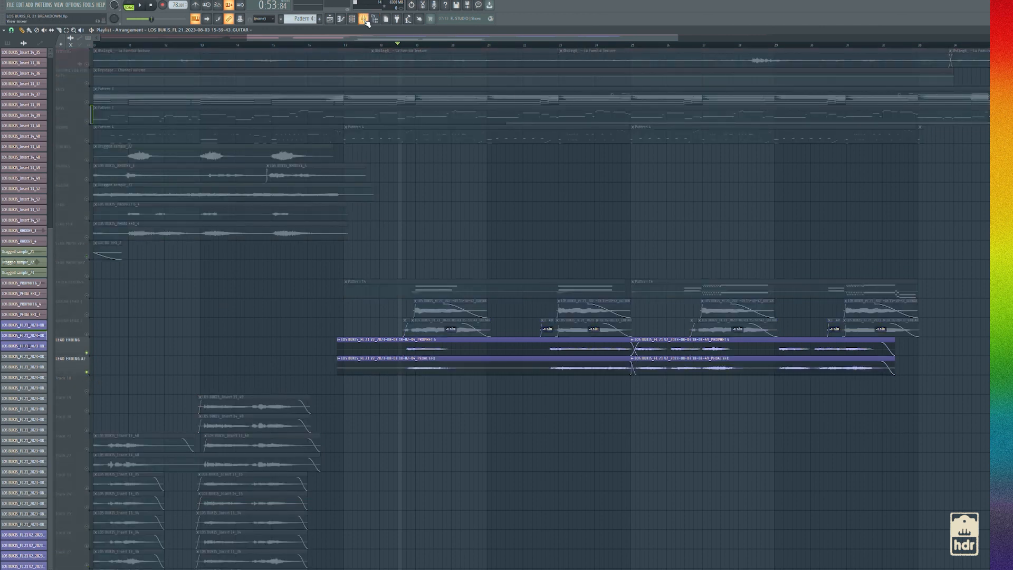
key("F9")
key("F9")
key("space")
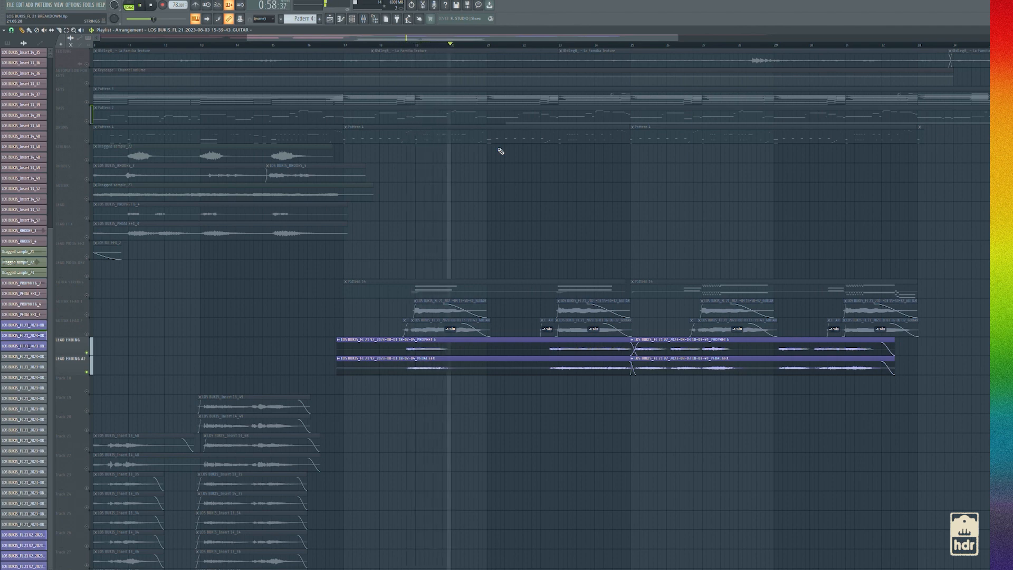
Play the soloed LEAD ENDING tracks again from just before bar 23, then stop playback
key("space")
left_click(556, 51)
left_click(554, 47)
key("space")
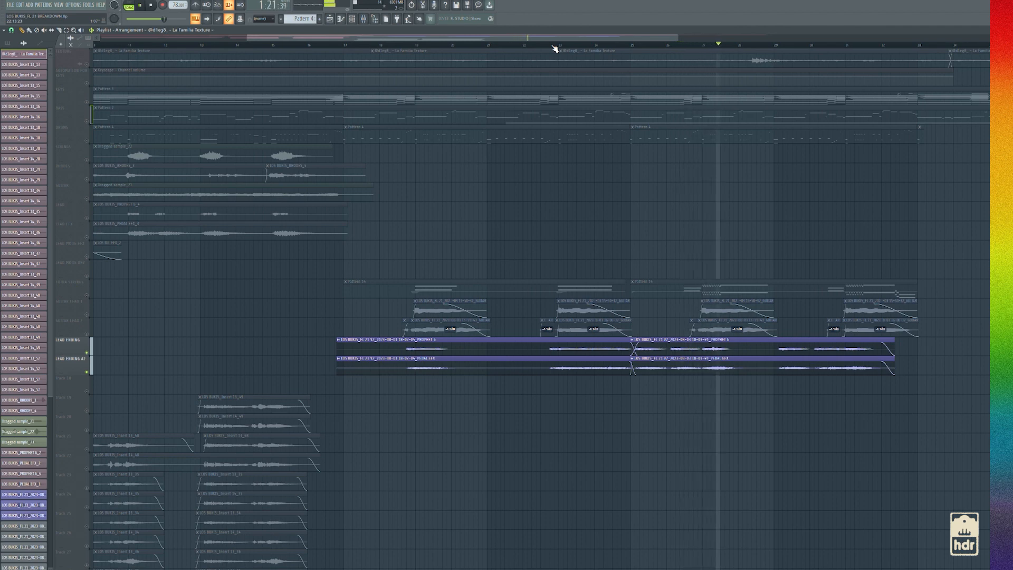
key("space")
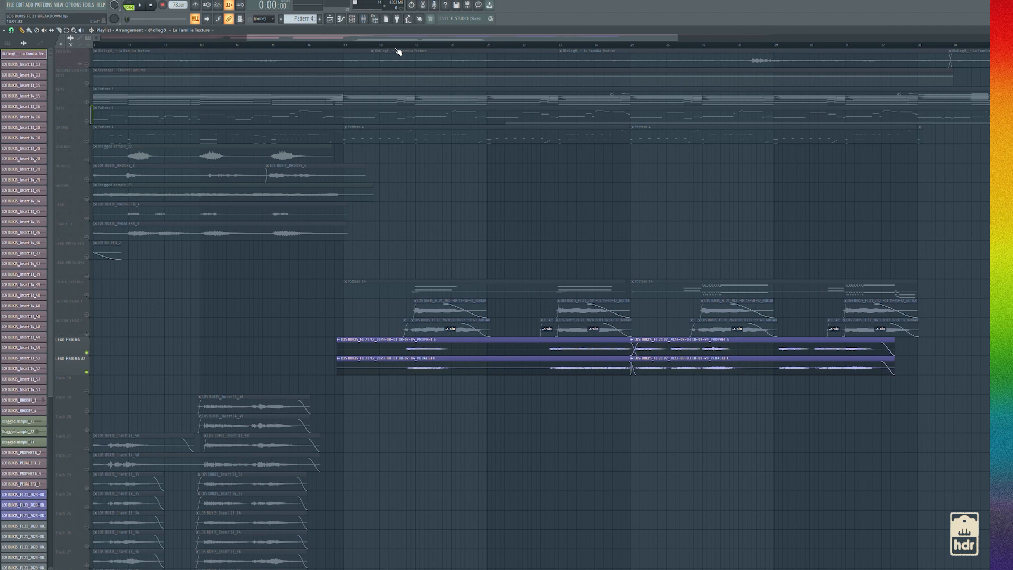
Move the playhead to bar 17 and unmute the DRUMS, BASS, KEYS, keys automation and TEXTURE tracks
scroll(416, 331, "down", 3)
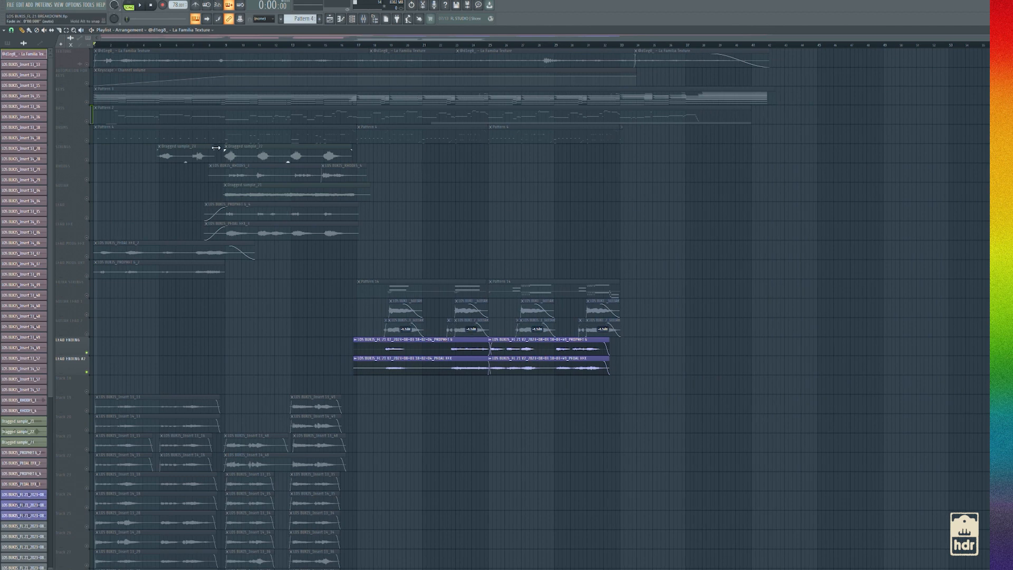
left_click(90, 128)
left_click(358, 45)
left_click(89, 123)
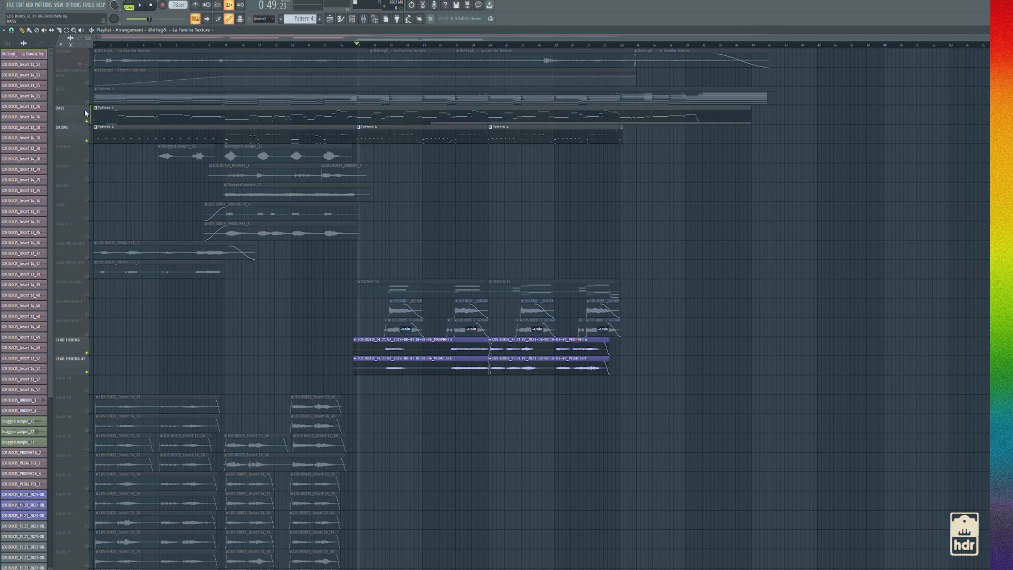
left_click(87, 102)
left_click(86, 83)
left_click(86, 63)
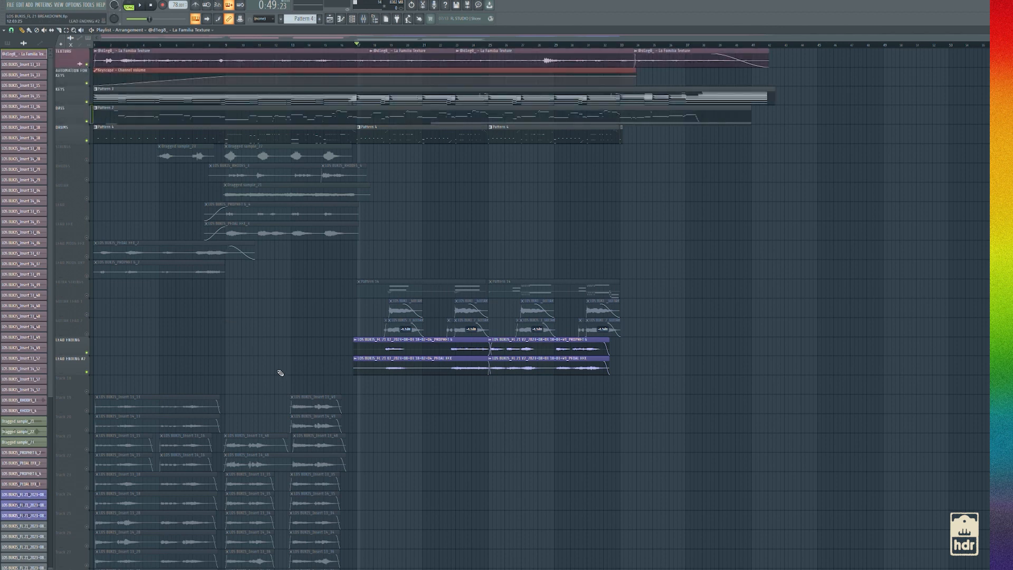
Unmute the EXTRA STRINGS and both GUITAR LEAD tracks, along with all remaining playlist tracks
left_click(87, 295)
left_click(87, 314)
left_click(87, 334)
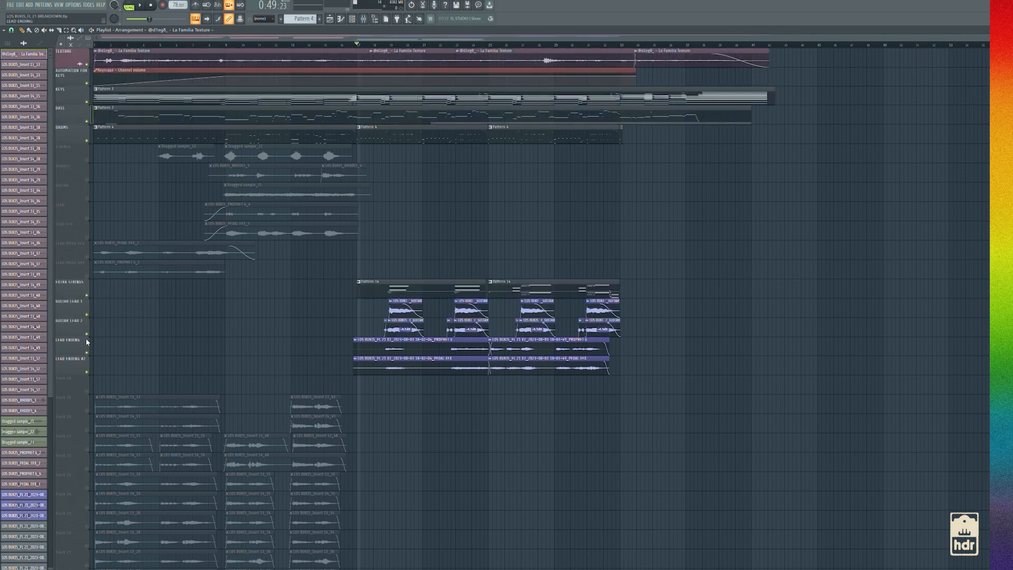
scroll(332, 344, "down", 15)
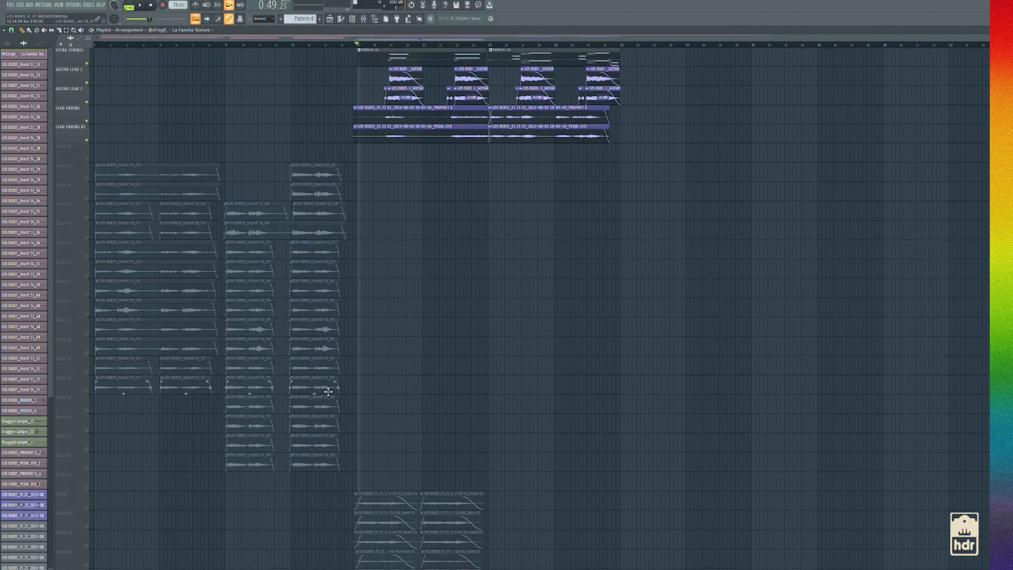
scroll(88, 373, "up", 15)
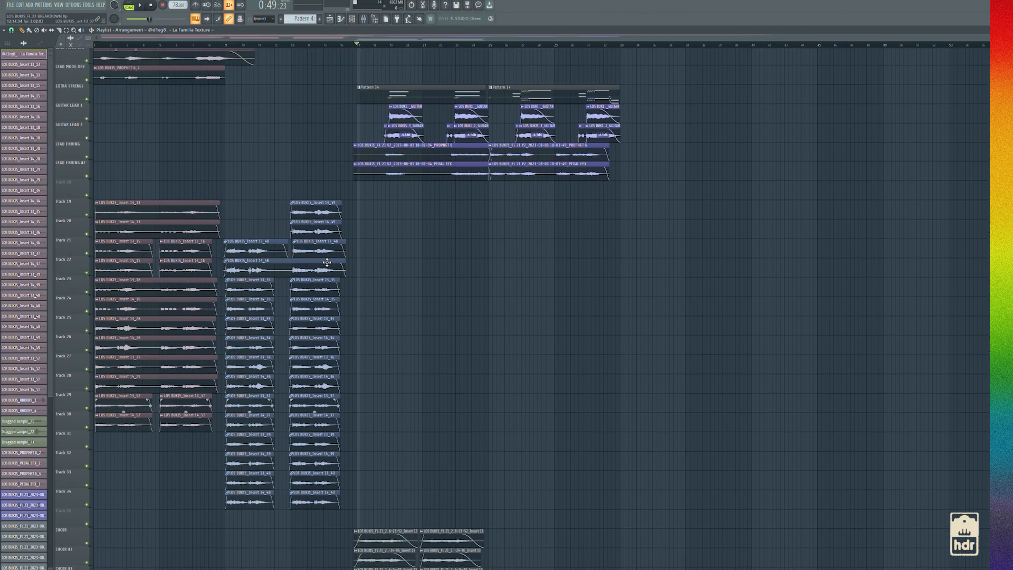
Play the full arrangement with every track active from just before bar 17
left_click(350, 45)
key("space")
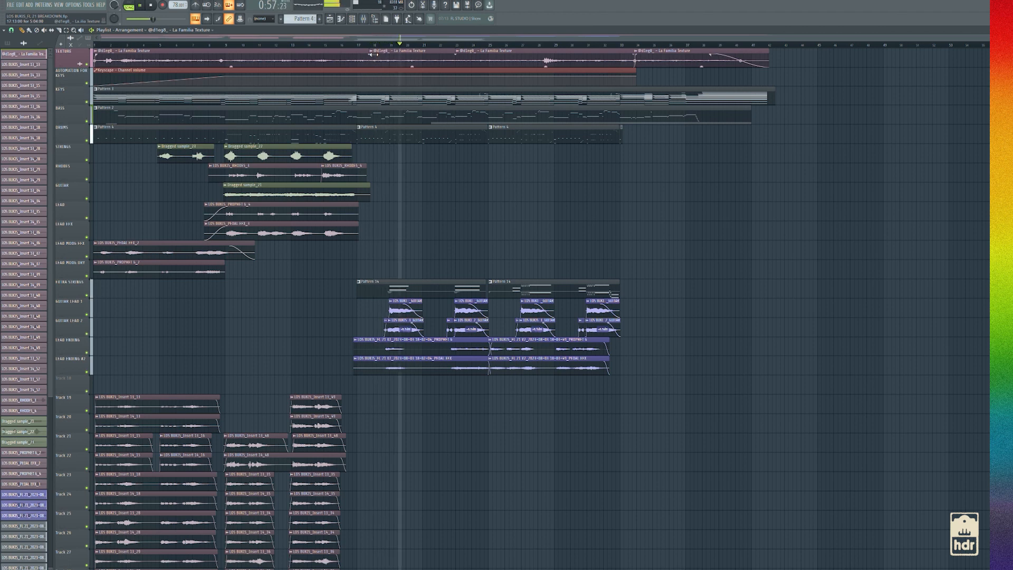
key("space")
Replay the ending section from just before bar 17 and again from about the middle of bar 18
left_click(354, 45)
scroll(380, 262, "up", 3)
scroll(365, 295, "down", 9)
scroll(368, 299, "up", 5)
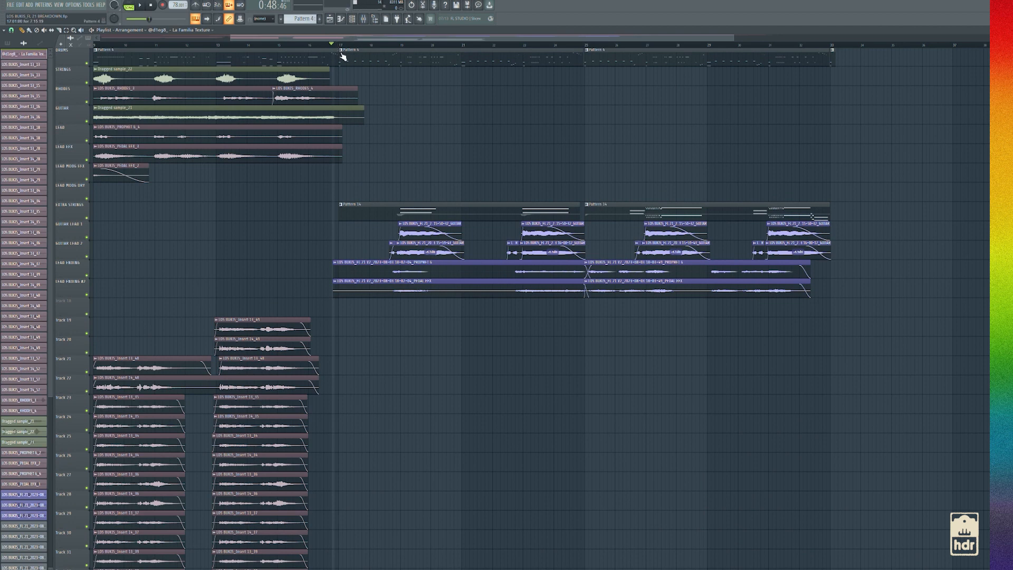
key("space")
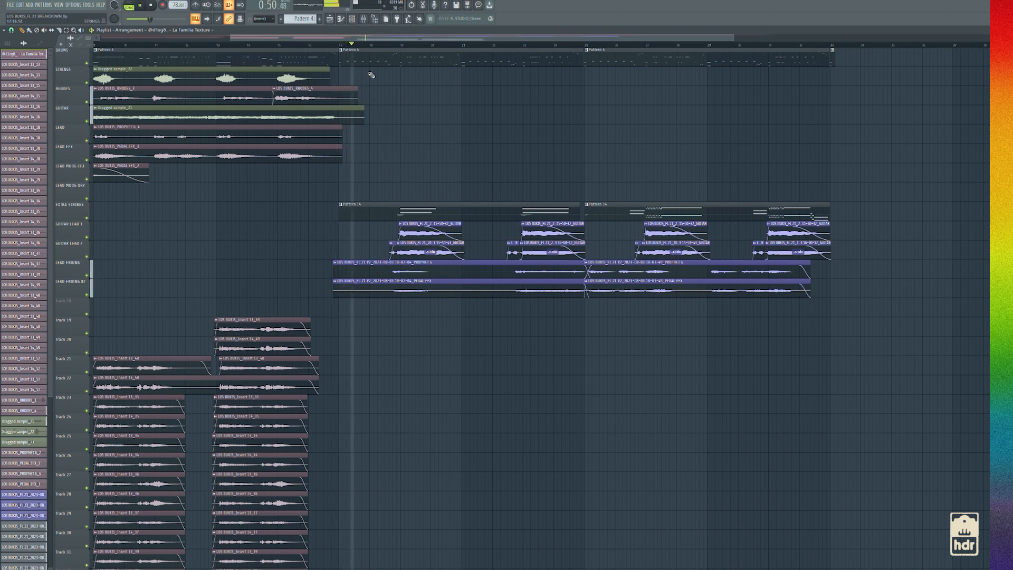
key("space")
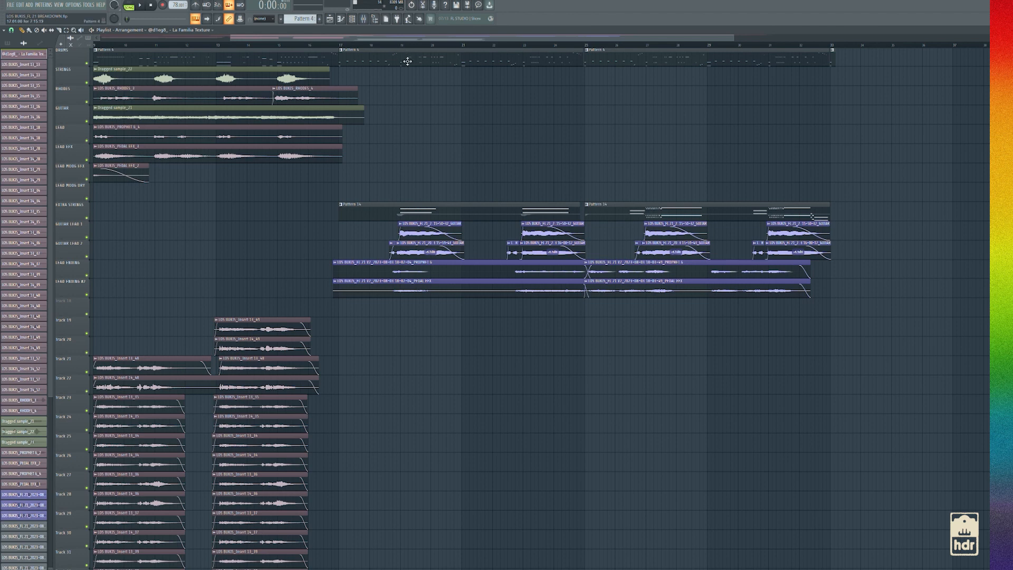
left_click(385, 45)
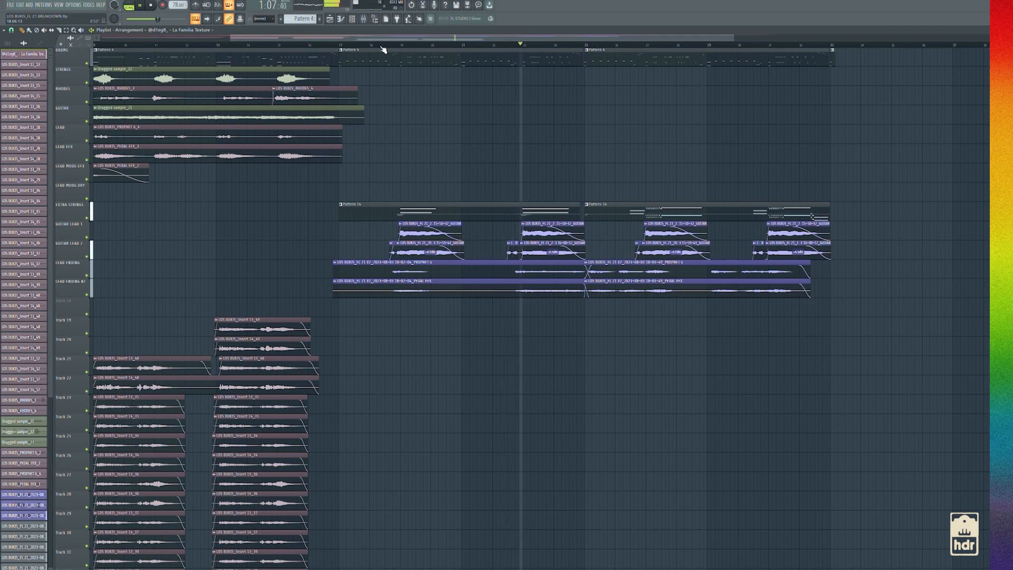
key("space")
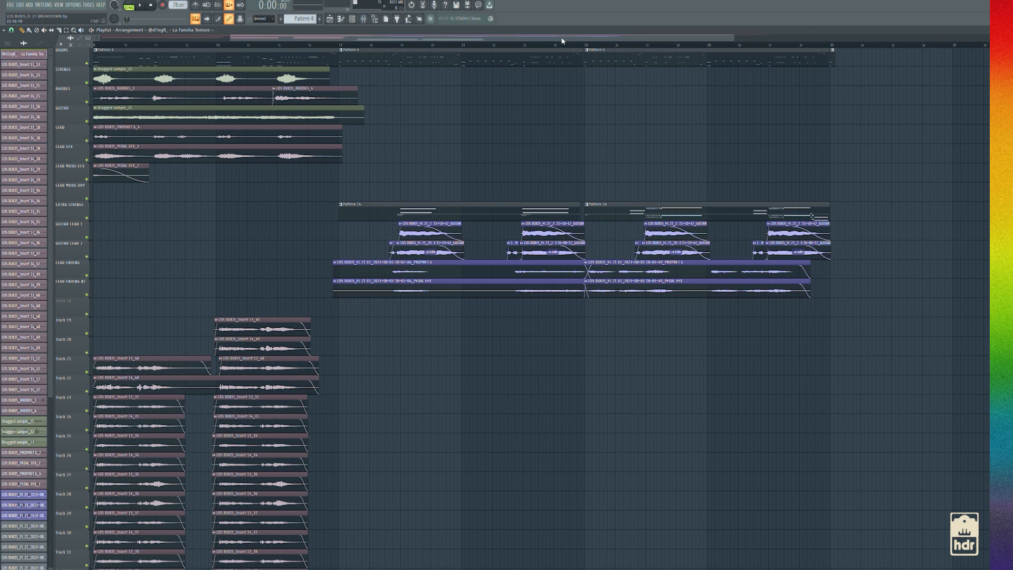
Play the second half of the ending with all tracks from bar 25 through the end of the lead clips
scroll(580, 38, "right", 4)
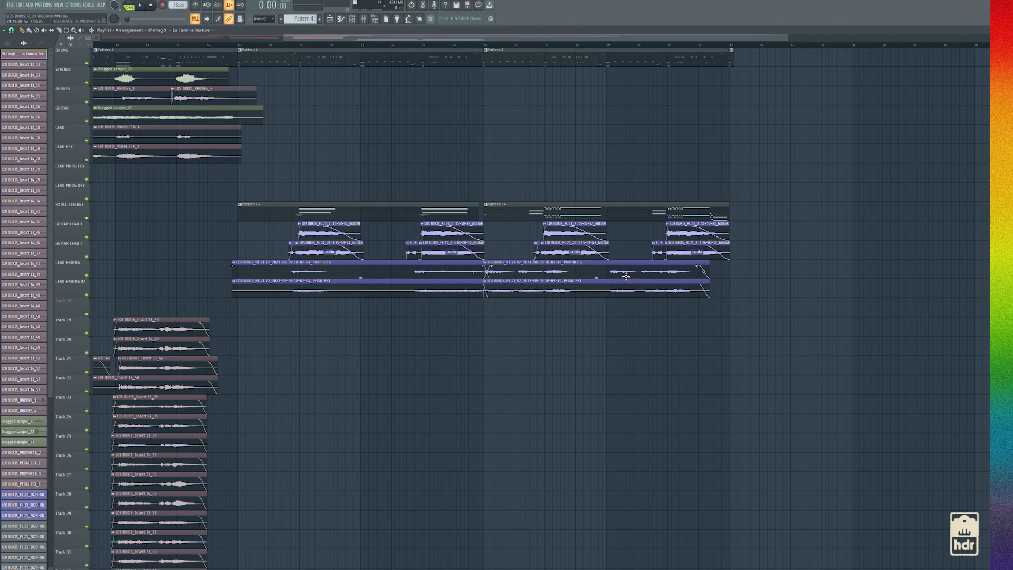
scroll(486, 77, "up", 3)
left_click(486, 47)
key("space")
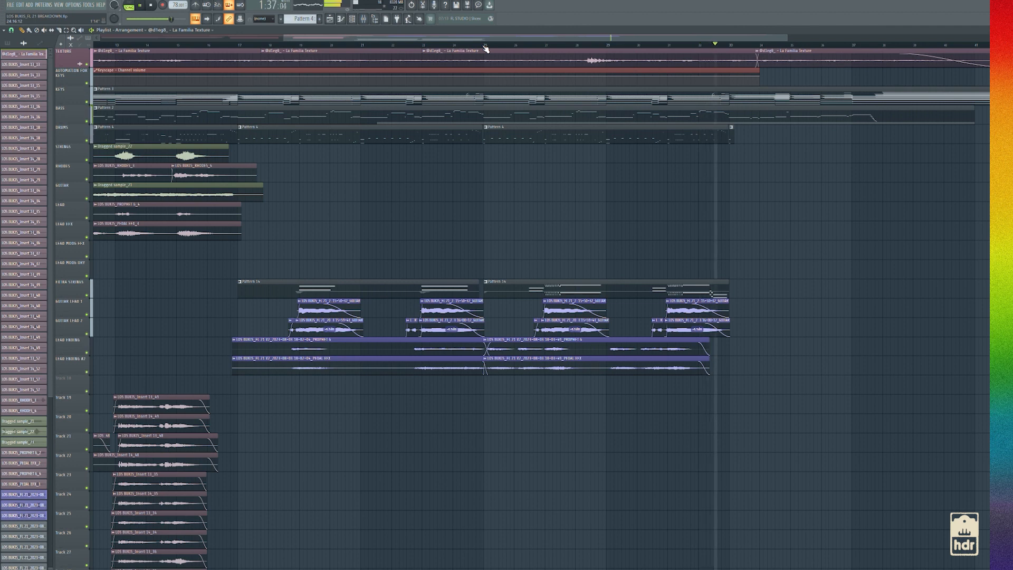
key("space")
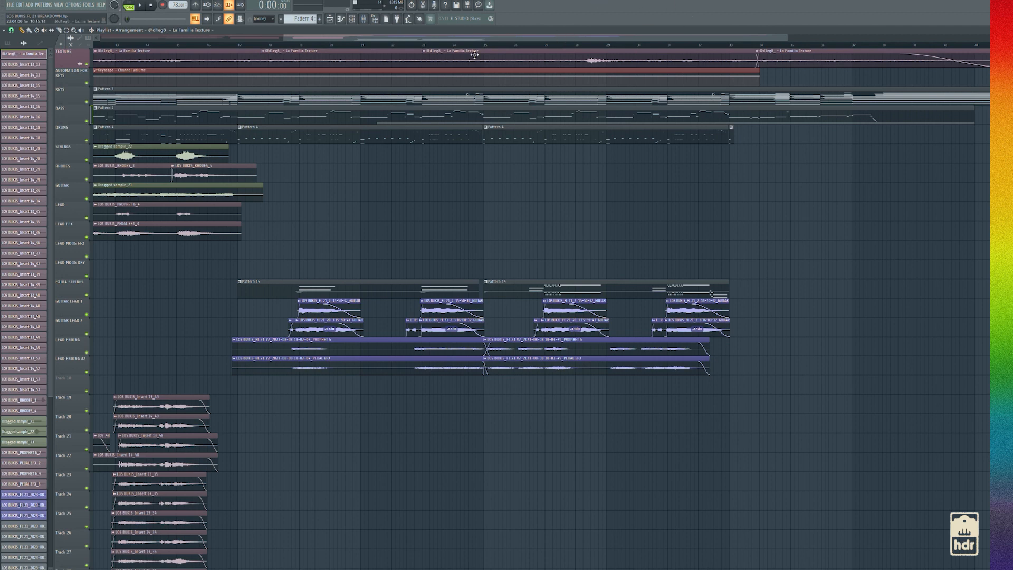
Place the playhead just before bar 33, where the last DRUMS pattern ends
scroll(475, 38, "down", 3)
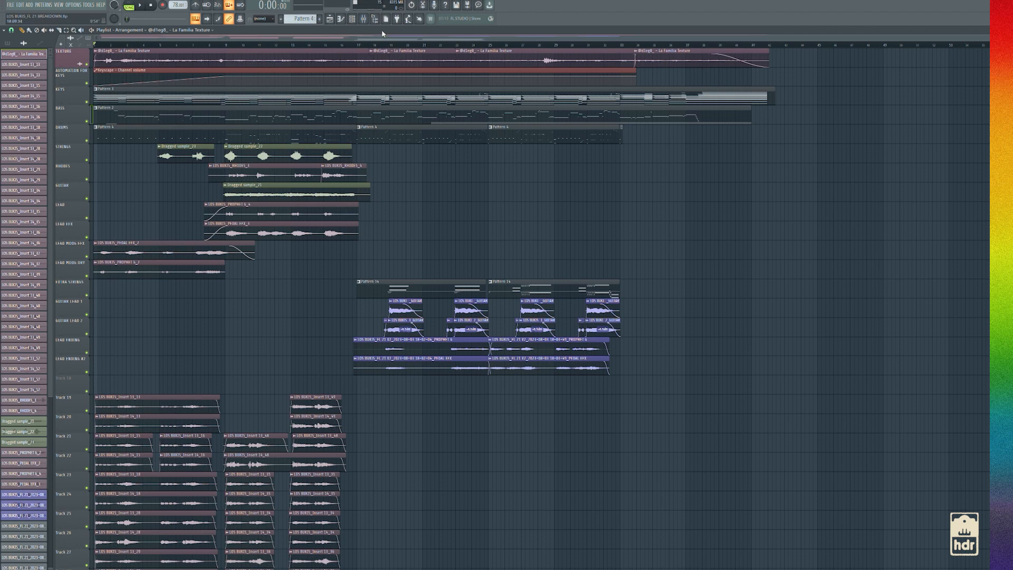
left_click_drag(388, 37, 611, 49)
left_click(394, 45)
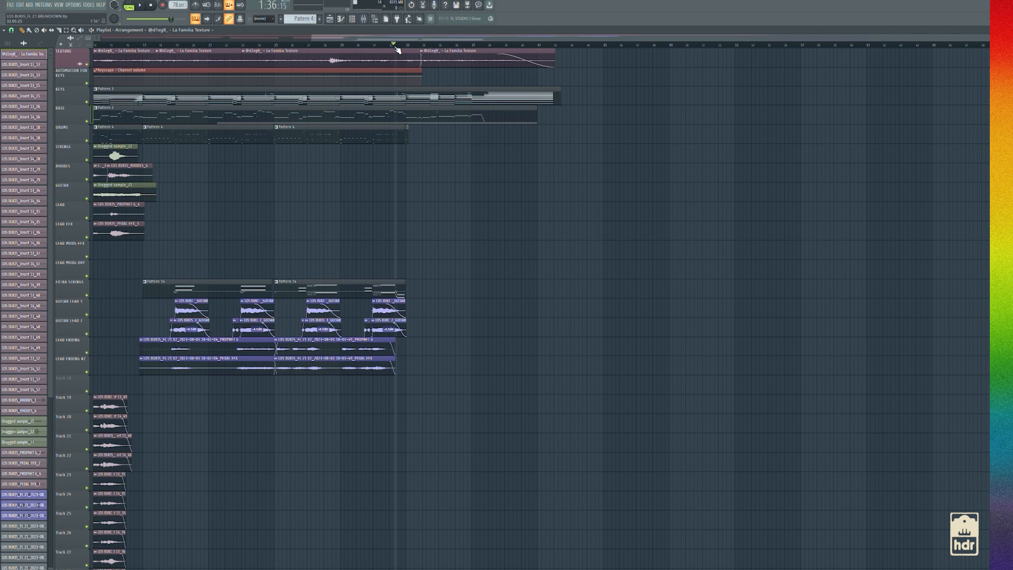
left_click(409, 42)
scroll(438, 190, "down", 2)
scroll(442, 192, "up", 2)
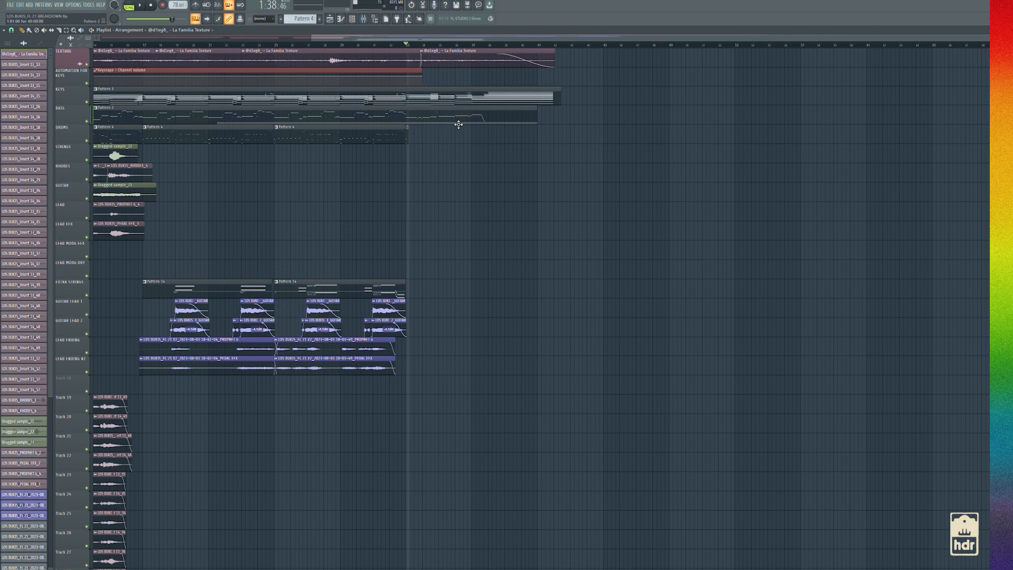
left_click(393, 47)
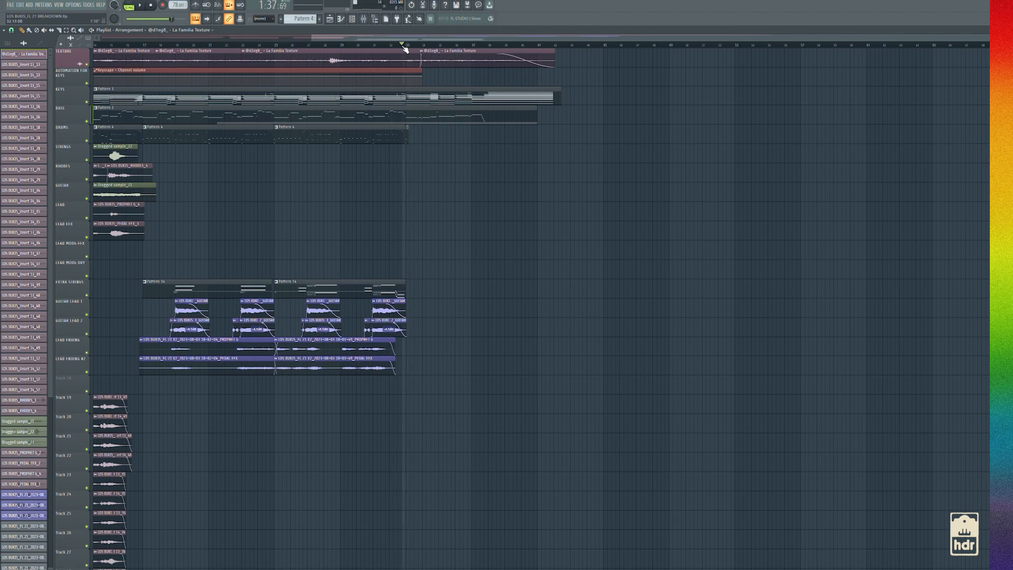
Examine the Keyscape outro notes of the KEYS pattern in the piano roll during playback, then return to the playlist and stop
double_click(418, 100)
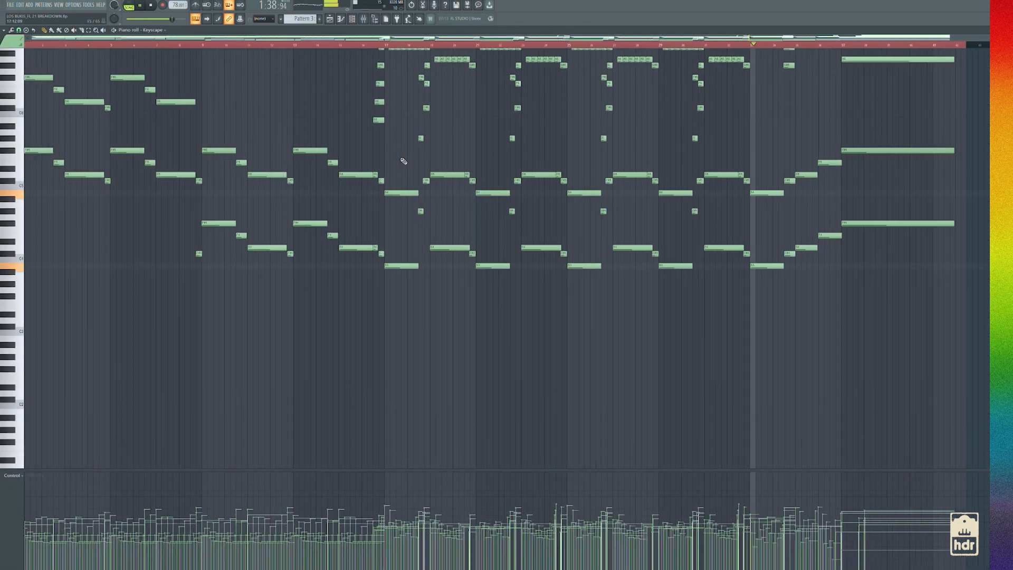
scroll(852, 223, "up", 3)
scroll(893, 240, "up", 4)
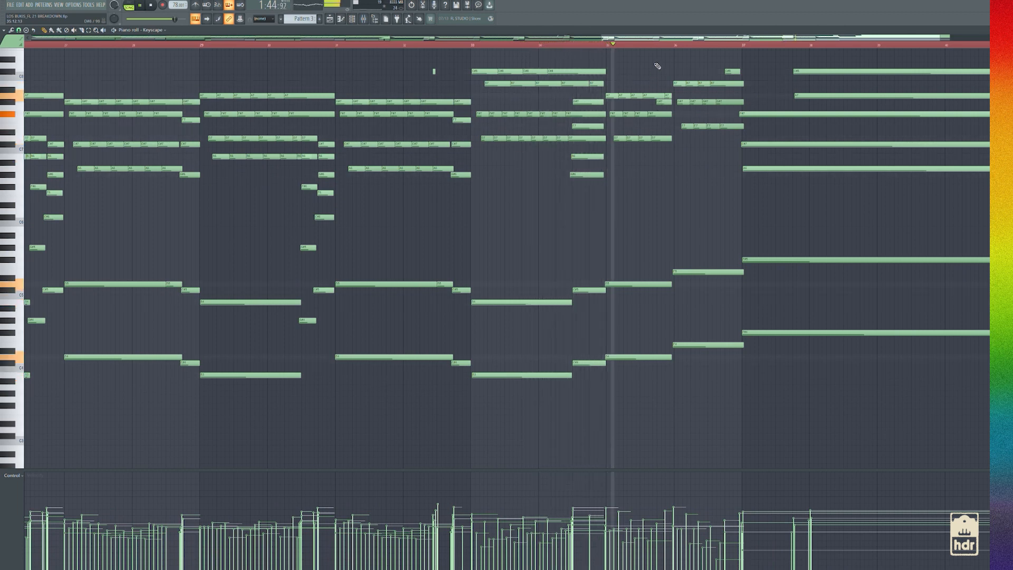
left_click(332, 20)
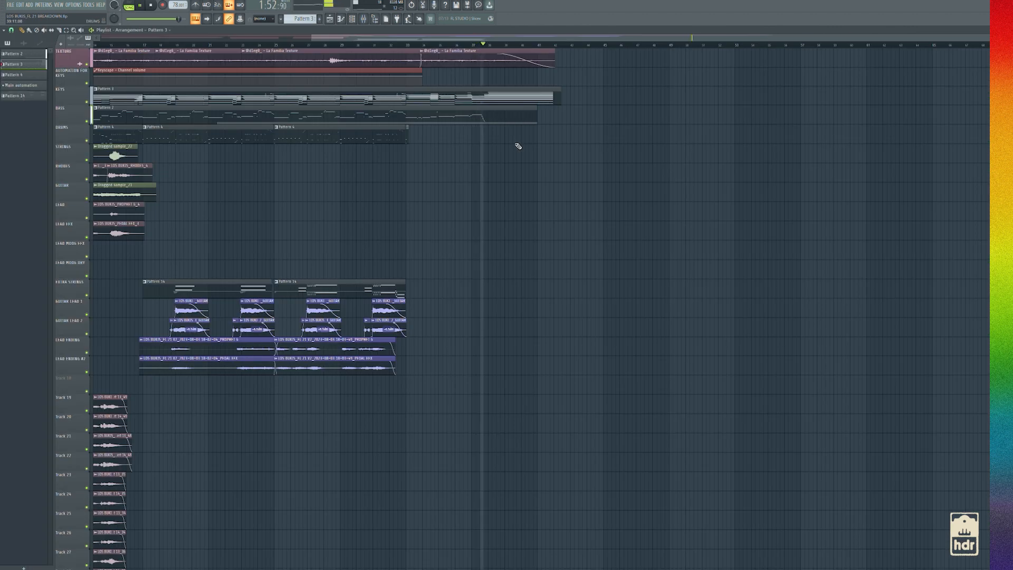
key("space")
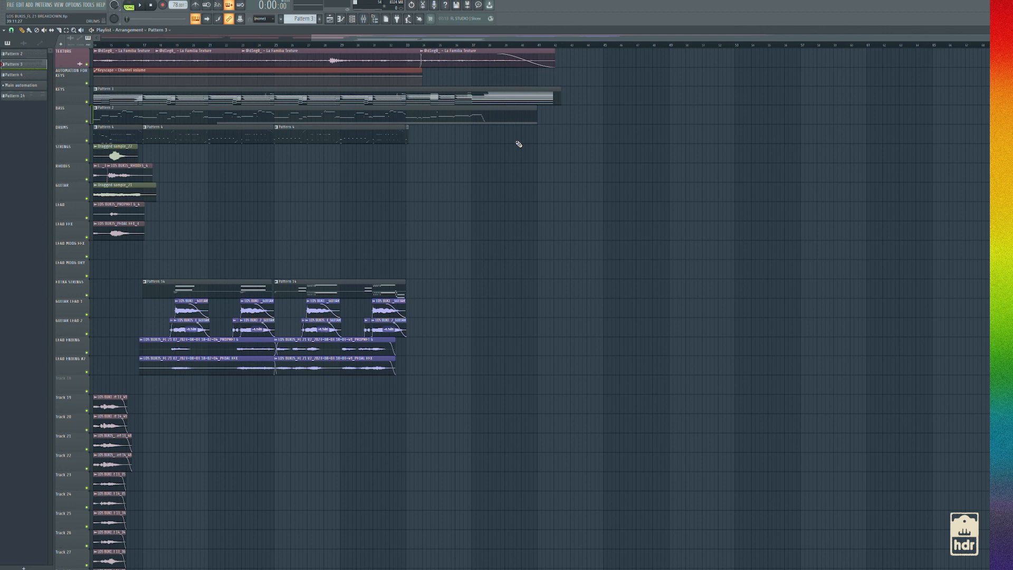
Open the mixer and review the effect slots of the guitar, string and piano tracks
left_click_drag(670, 39, 377, 50)
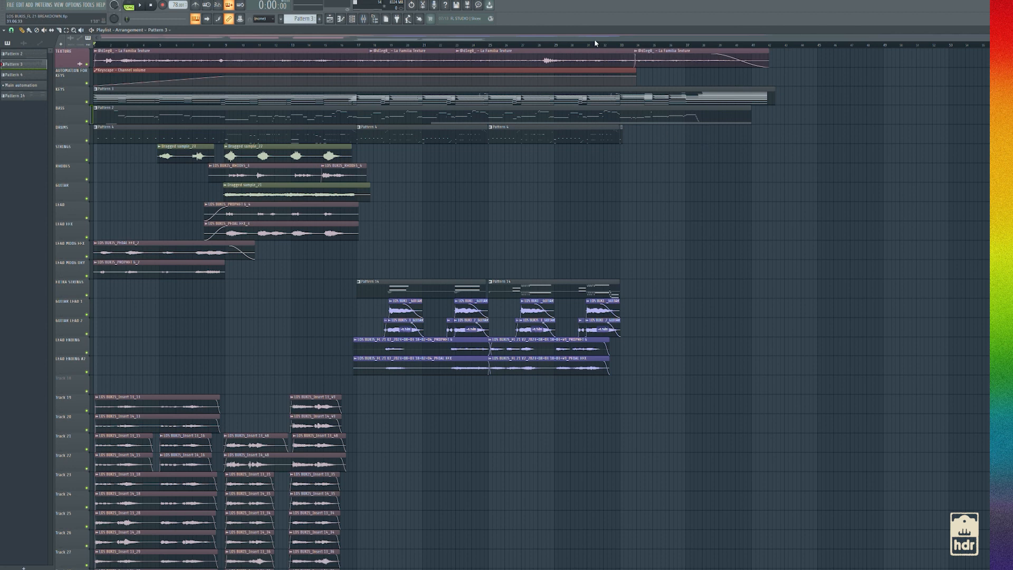
left_click(363, 18)
key("Left")
key("Left")
key("Left")
key("Left")
key("Left")
key("Left")
key("Left")
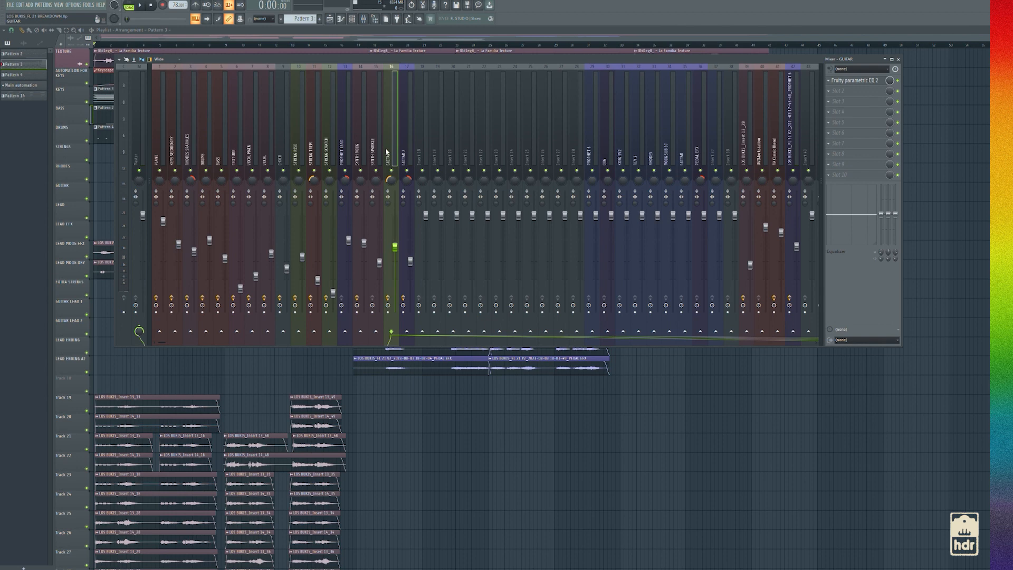
key("Right")
key("Right")
key("Right")
key("Right")
key("Right")
key("Right")
key("Right")
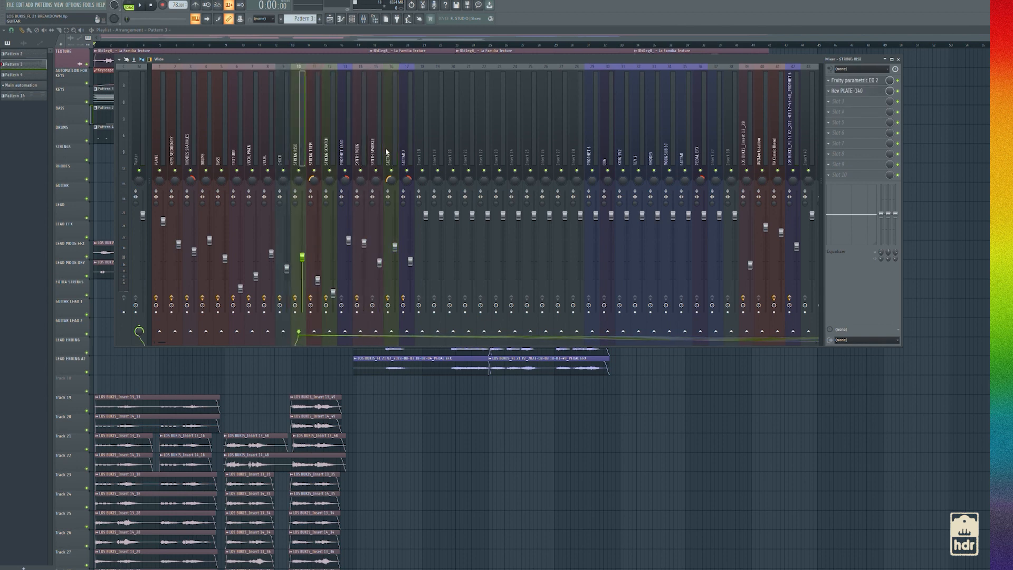
key("Left")
key("Left")
key("Left")
key("Left")
key("Left")
key("Left")
key("Left")
key("Left")
key("Left")
key("Left")
key("Left")
key("Left")
key("Left")
key("Left")
key("Left")
key("Left")
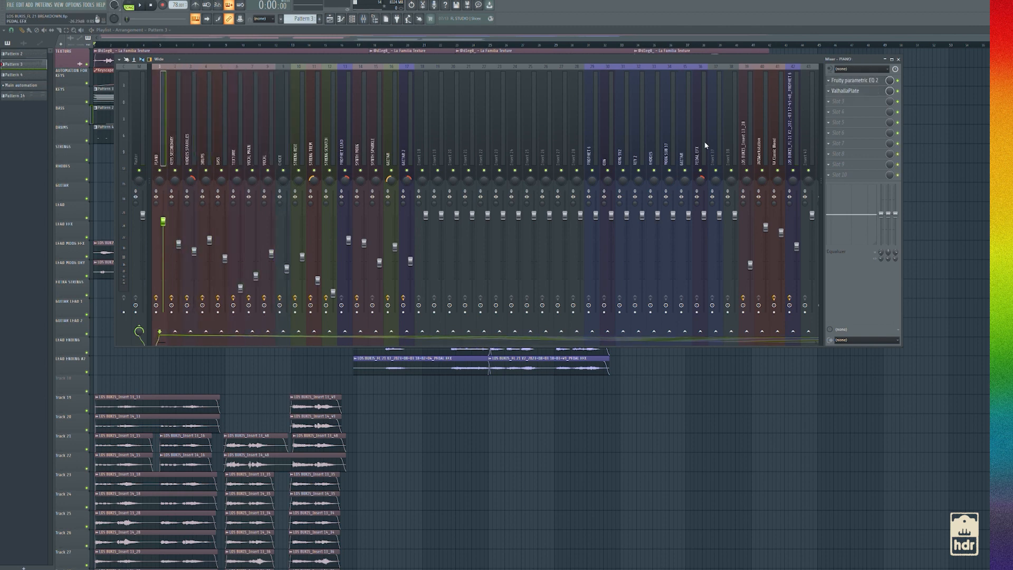
Review the mixer tracks between PROPHET 6 and PEDAL EFX and the GUITAR 2 effects, then return to the playlist
left_click(595, 138)
key("Right")
key("Right")
key("Right")
key("Right")
key("Right")
key("Right")
key("Right")
key("Right")
key("Right")
key("Left")
key("Left")
key("Left")
key("Left")
key("Left")
key("Left")
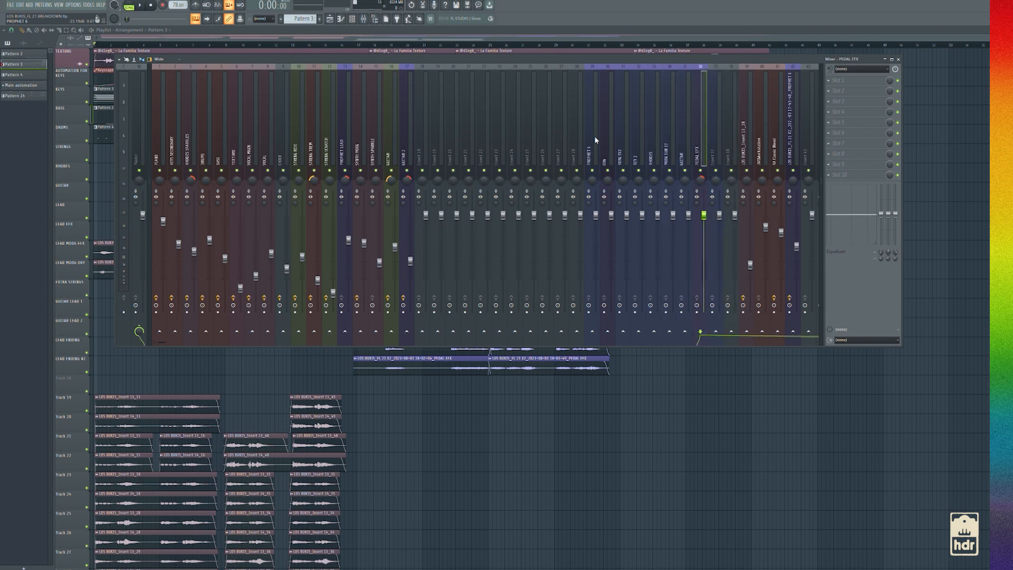
key("Right")
key("Right")
key("Right")
key("Right")
key("Right")
key("Right")
key("Right")
key("Right")
key("Left")
key("Right")
key("Left")
key("Left")
key("Left")
key("Left")
key("Left")
key("Left")
key("Left")
key("Left")
key("Left")
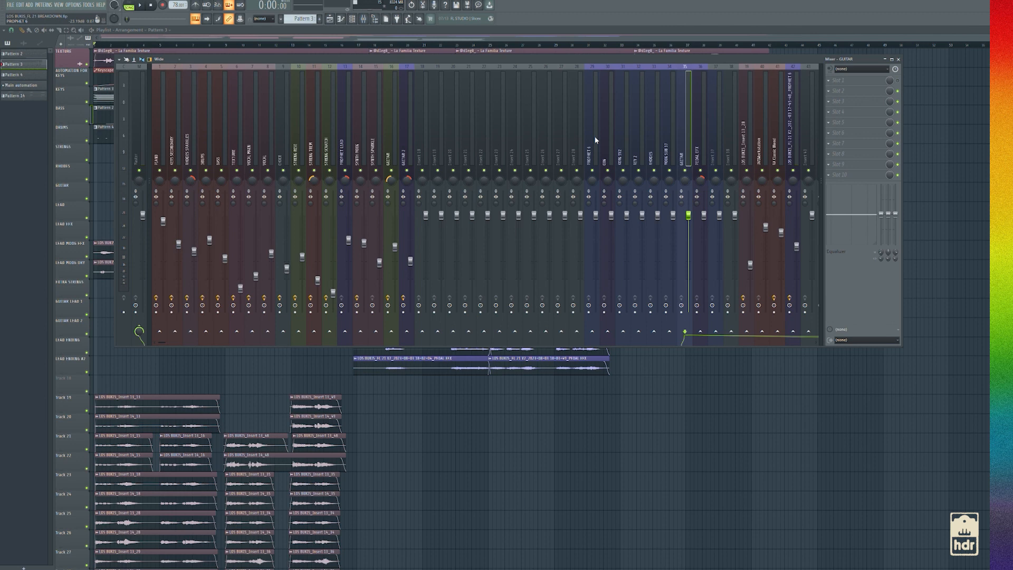
key("Left")
key("Left")
key("Left")
key("Left")
key("Left")
key("Left")
key("Left")
key("Left")
key("Left")
key("Left")
key("Left")
key("Left")
key("Left")
key("Left")
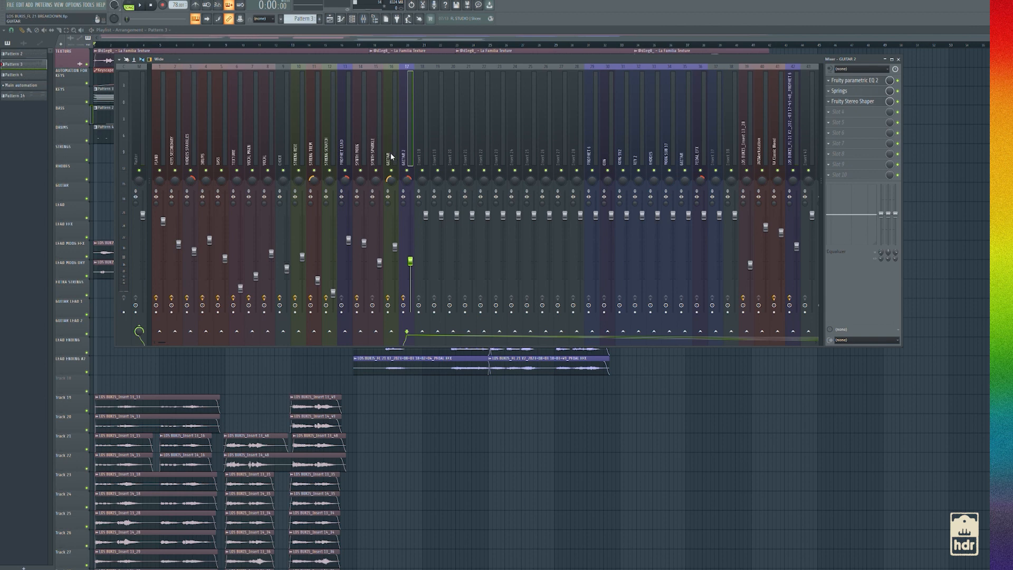
key("F9")
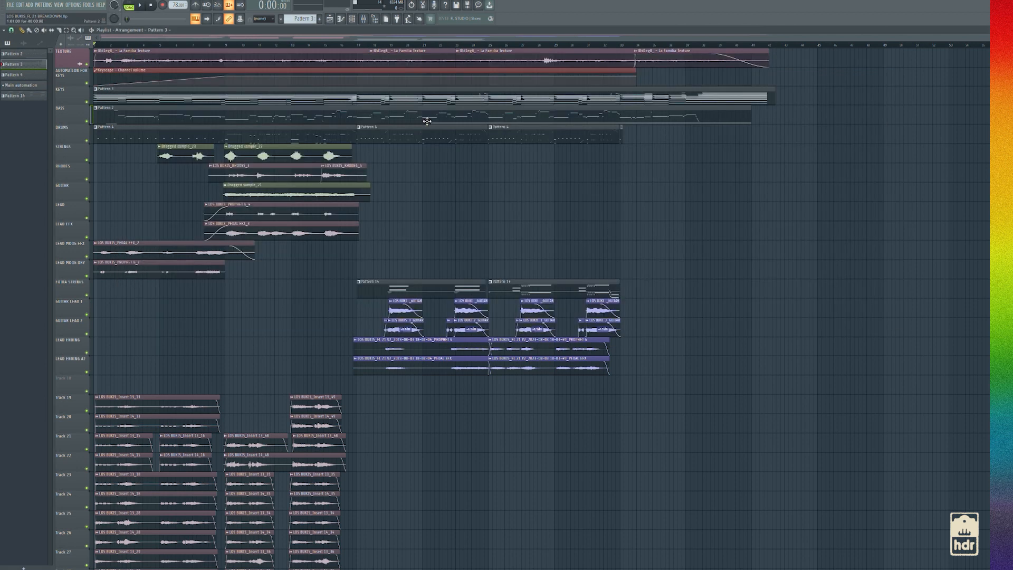